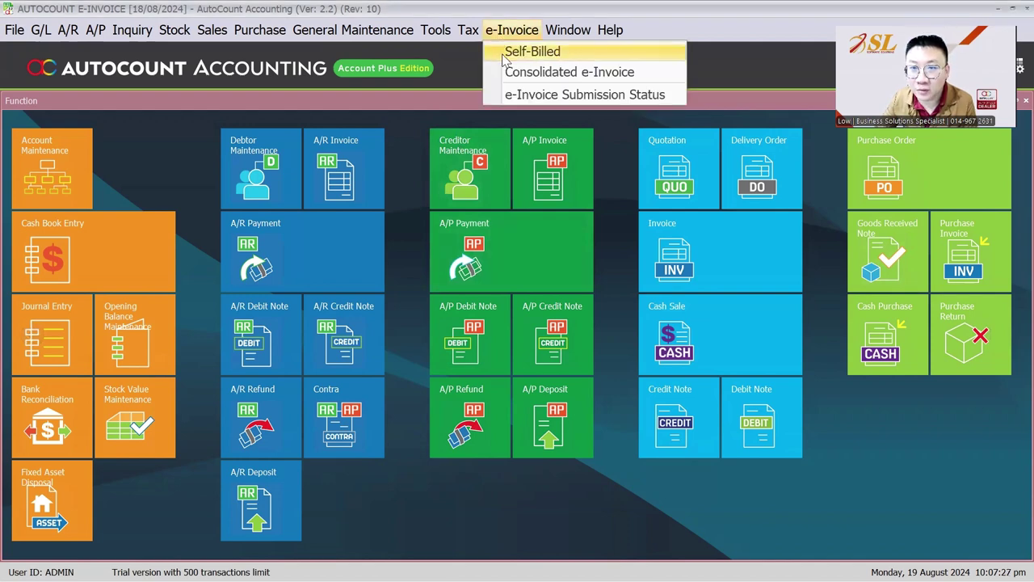
# - Open the Self-Billed list and start a new self-billed document for USA COMPANY
pyautogui.click(502, 53)
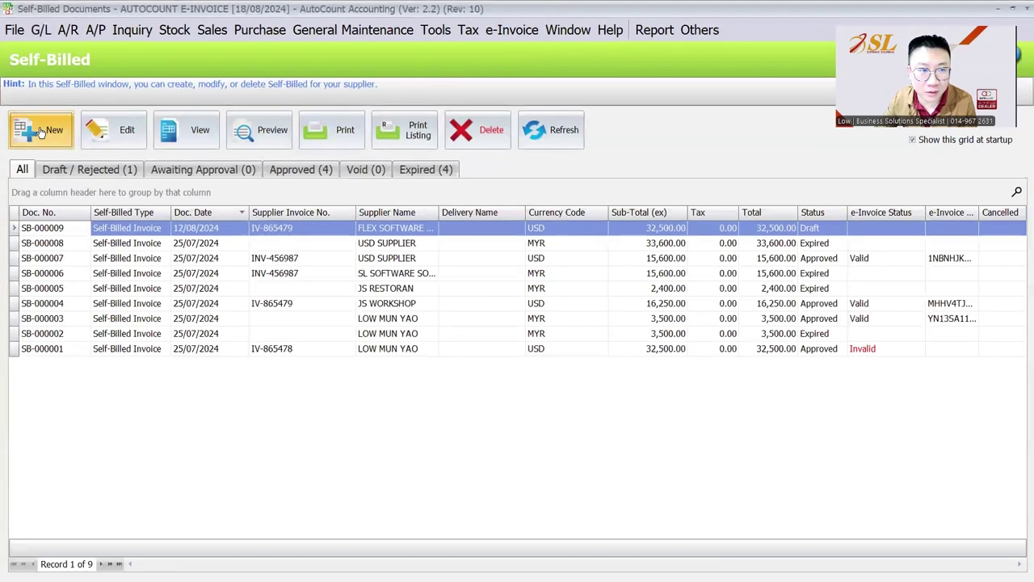
pyautogui.click(42, 131)
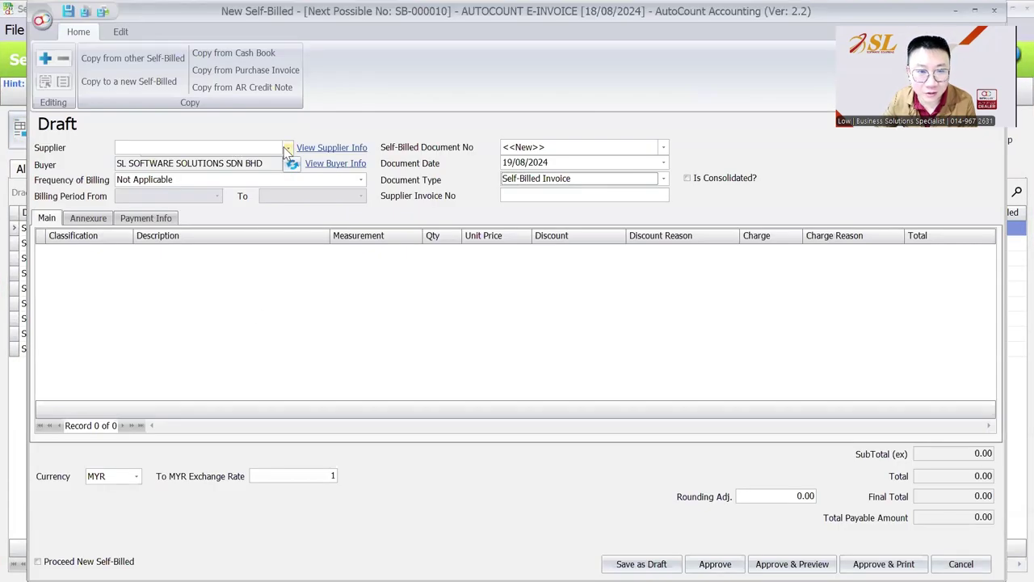
pyautogui.click(288, 148)
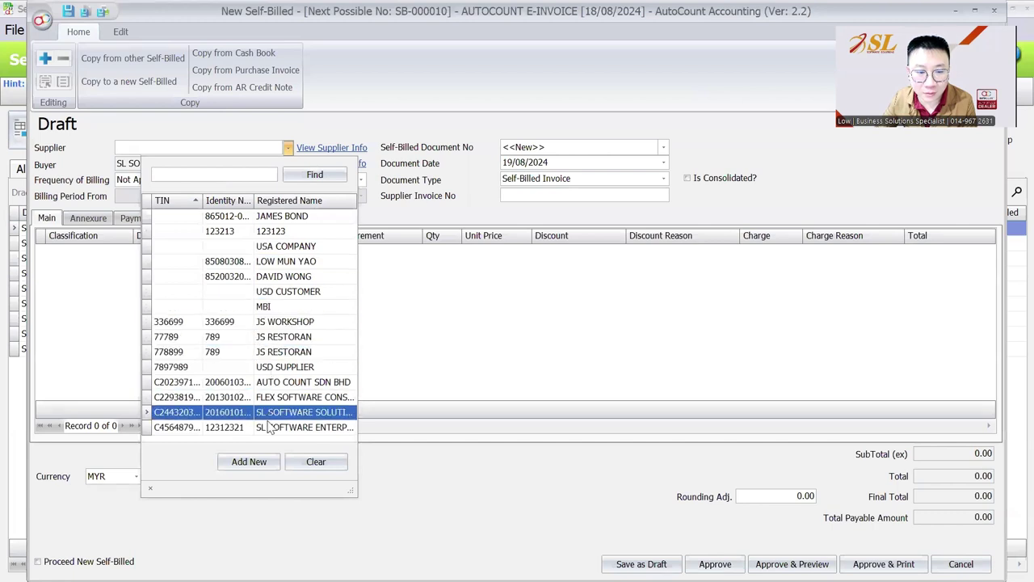
pyautogui.click(281, 255)
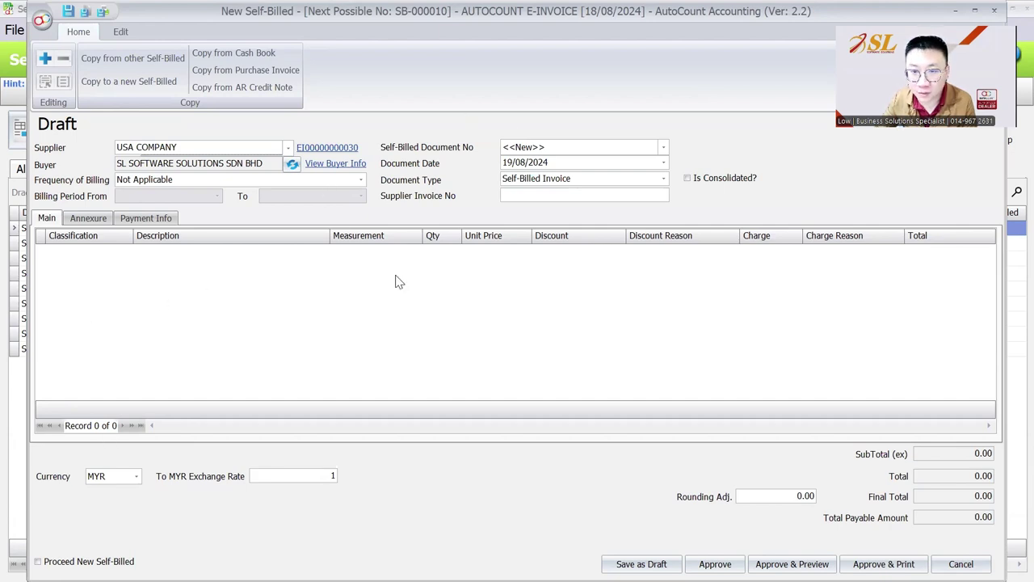
# - Close the new self-billed draft after touching Document Date, discarding it unsaved
pyautogui.click(507, 162)
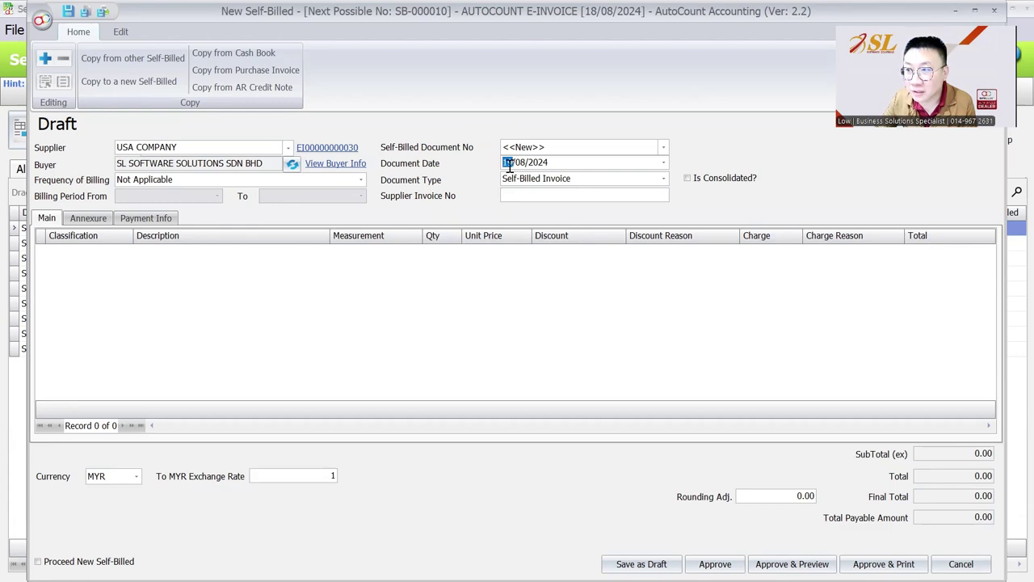
pyautogui.press('Escape')
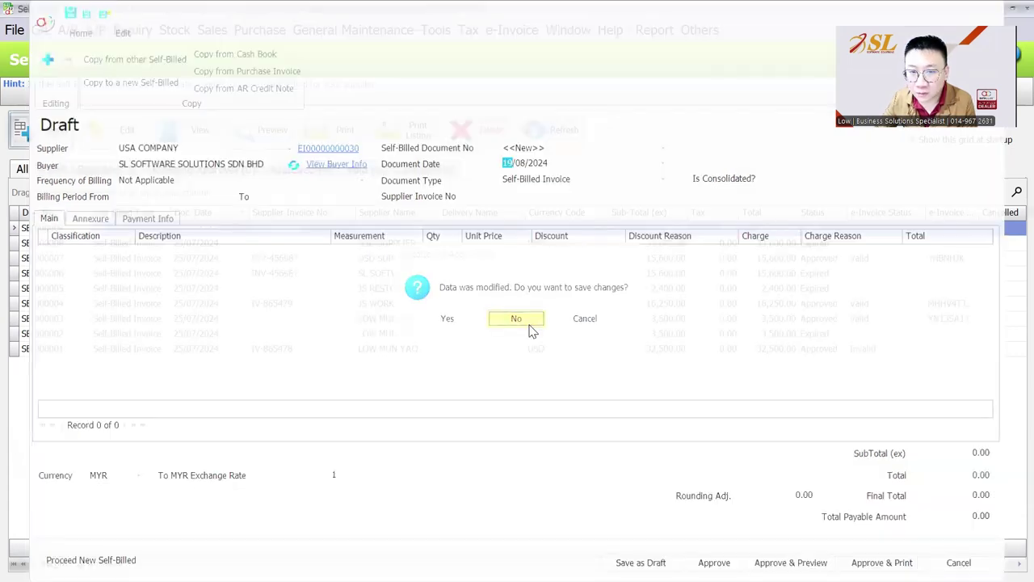
pyautogui.click(521, 316)
pyautogui.click(40, 33)
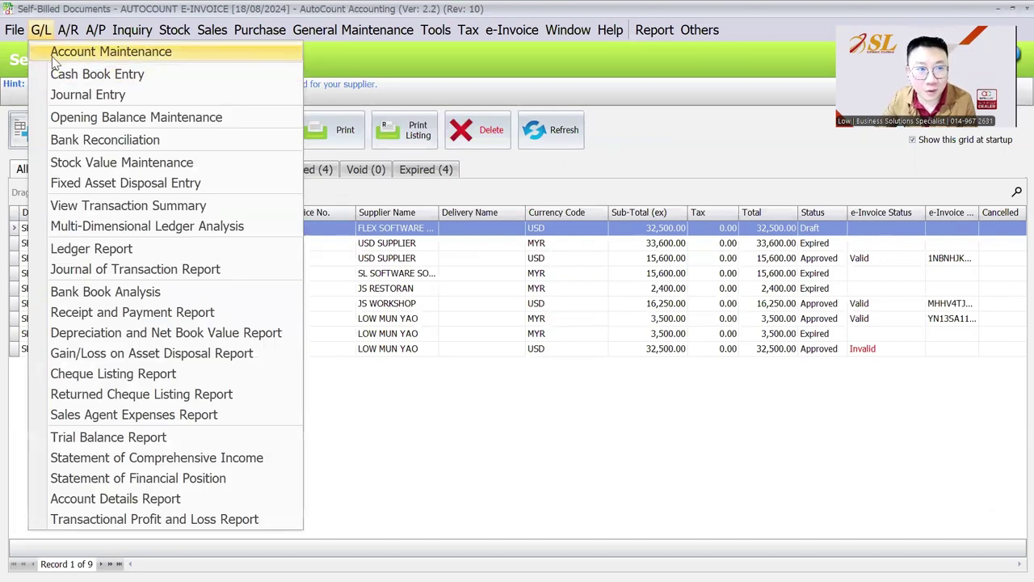
pyautogui.click(65, 51)
pyautogui.scroll(-10, 409, 316)
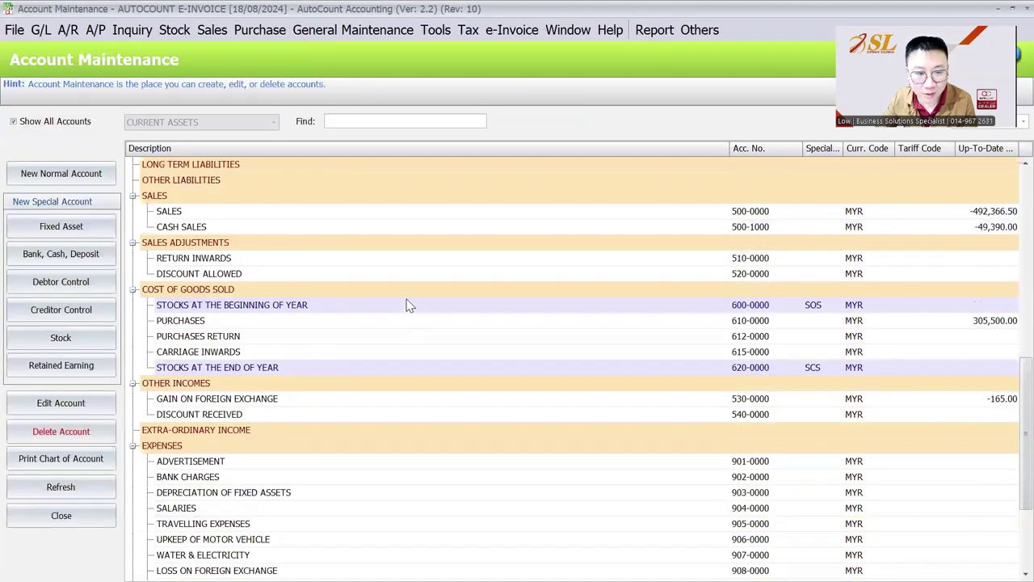
pyautogui.scroll(-3, 229, 346)
pyautogui.click(229, 338)
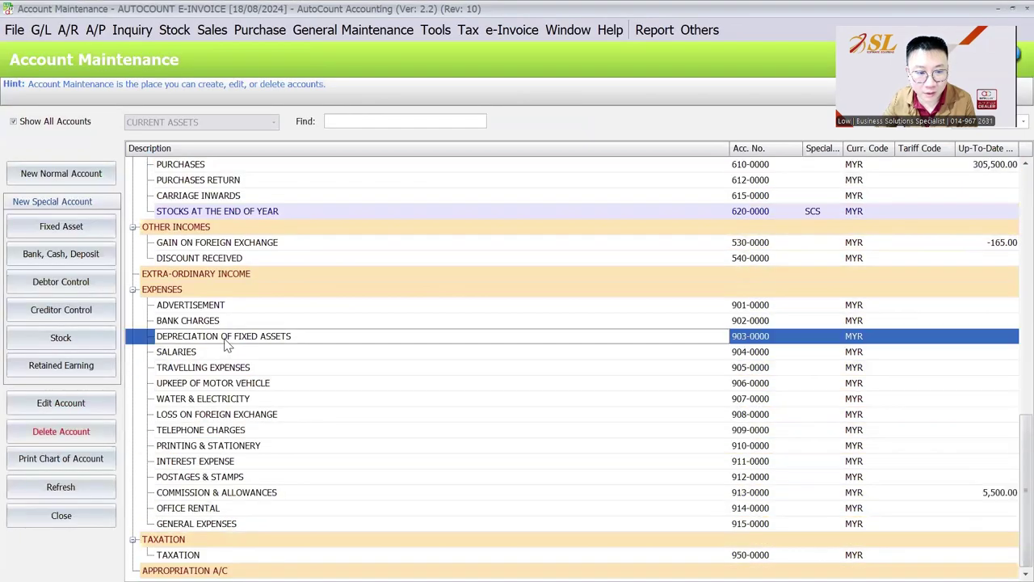
pyautogui.click(215, 492)
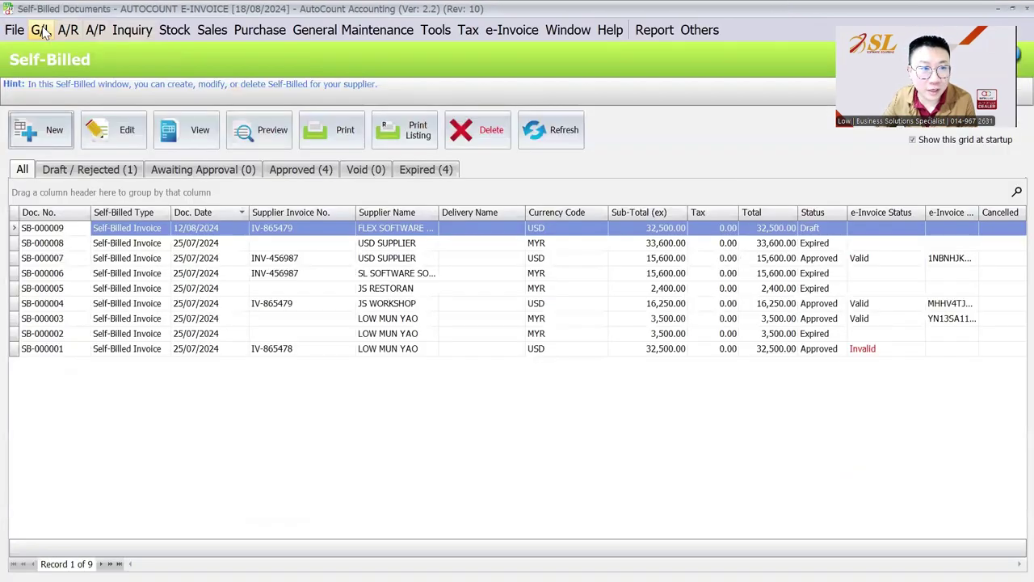
pyautogui.click(42, 31)
# - Start a new payment voucher in the Cash Book
pyautogui.click(61, 73)
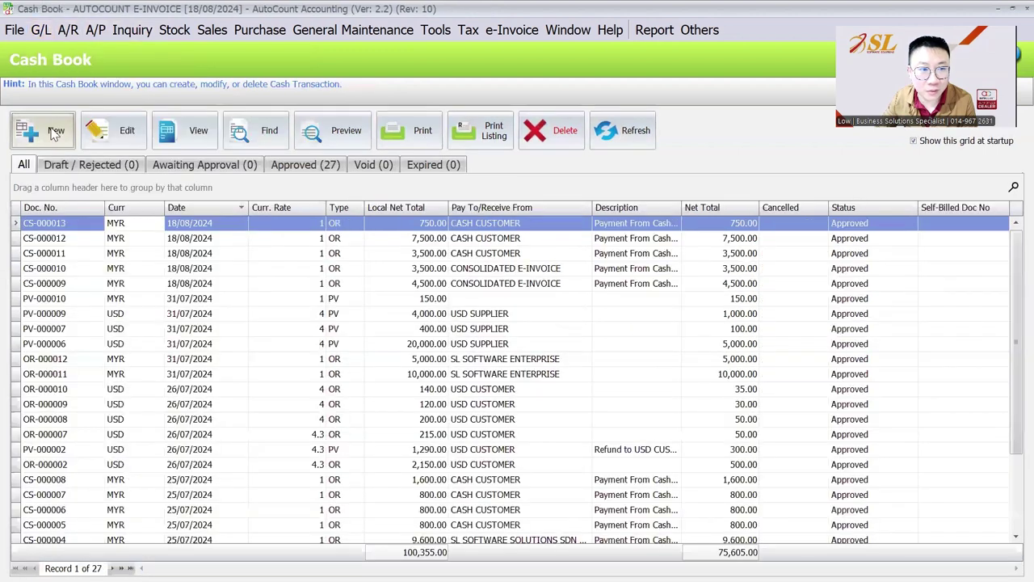
pyautogui.hotkey('ctrl', 'n')
pyautogui.click(608, 199)
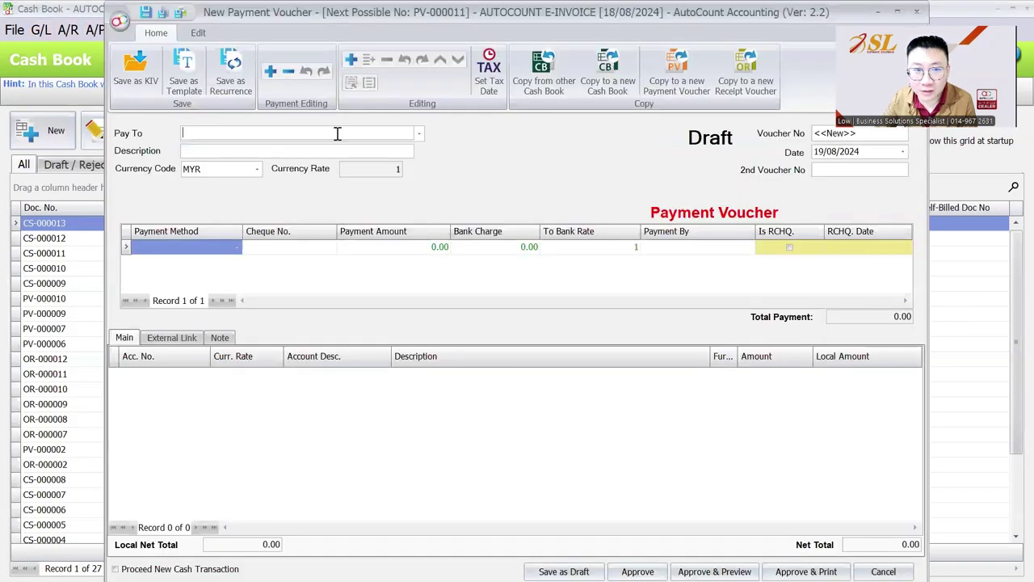
# - Add a new payee tax entity as Individual with MyKAD identity and the payee's IC number
pyautogui.click(418, 132)
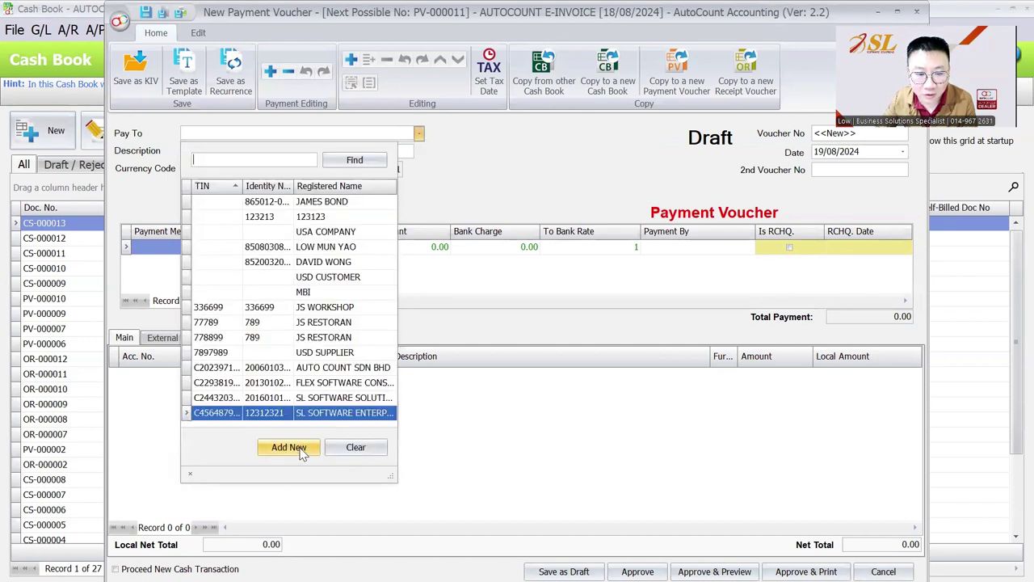
pyautogui.click(302, 450)
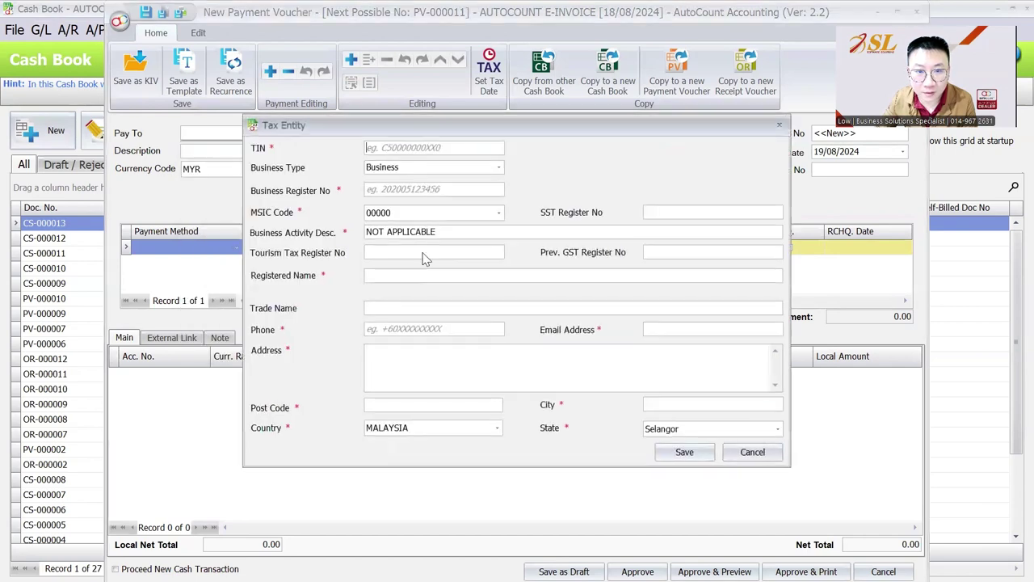
pyautogui.click(386, 170)
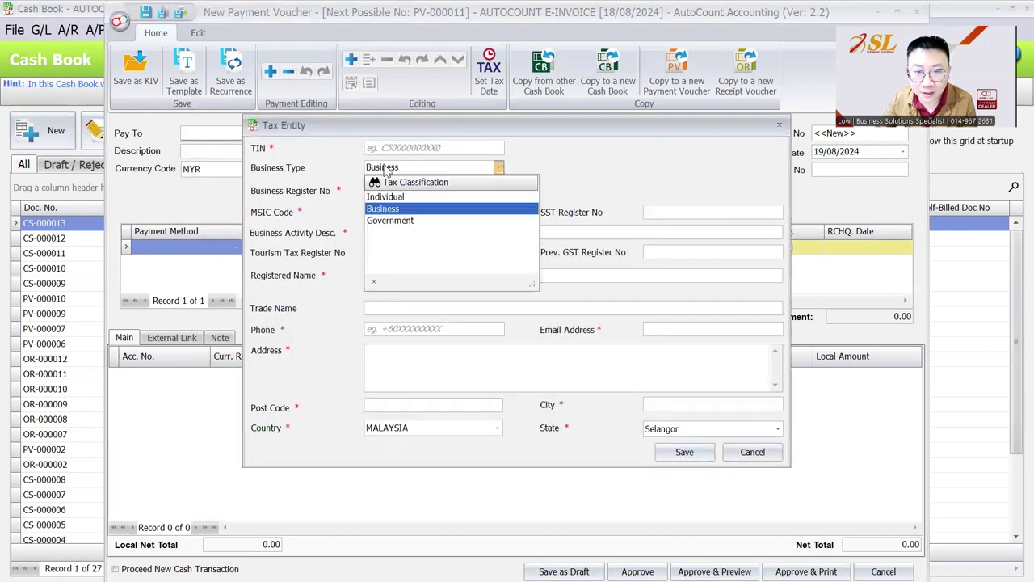
pyautogui.click(388, 202)
pyautogui.click(390, 190)
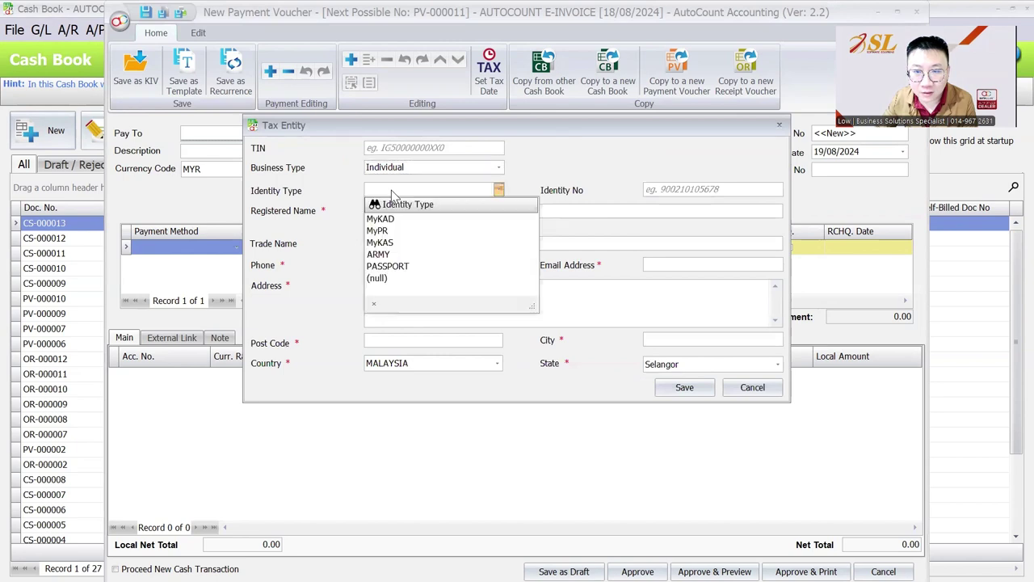
pyautogui.click(391, 219)
pyautogui.click(680, 189)
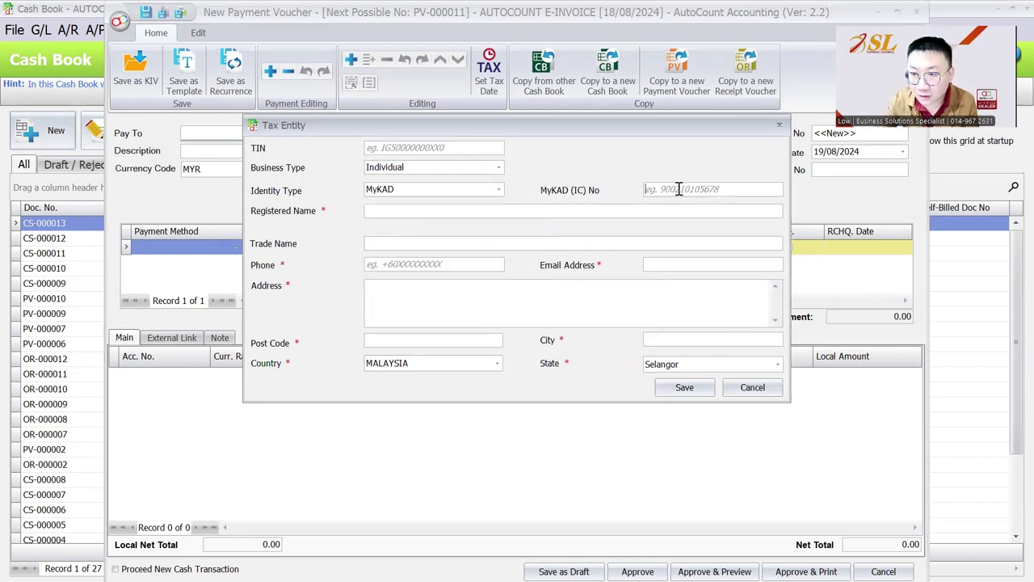
pyautogui.write('000000000000')
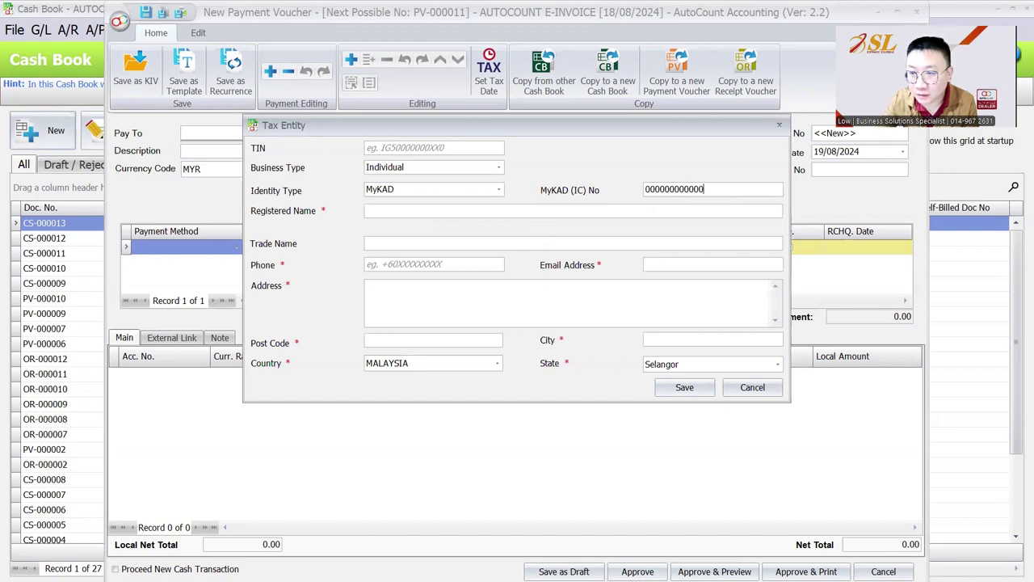
# - Enter the payee's registered name, phone number and e-mail address
pyautogui.click(559, 210)
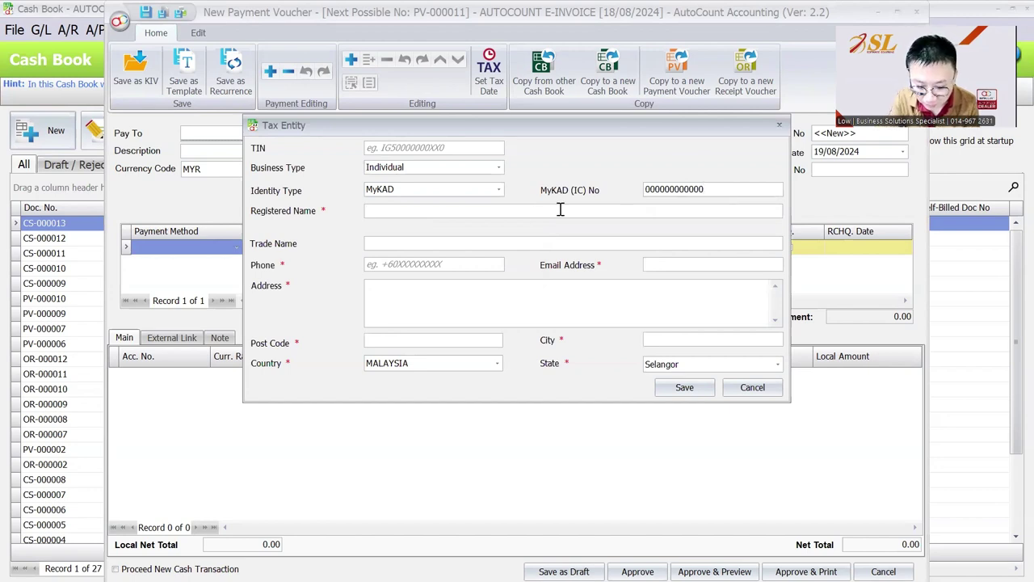
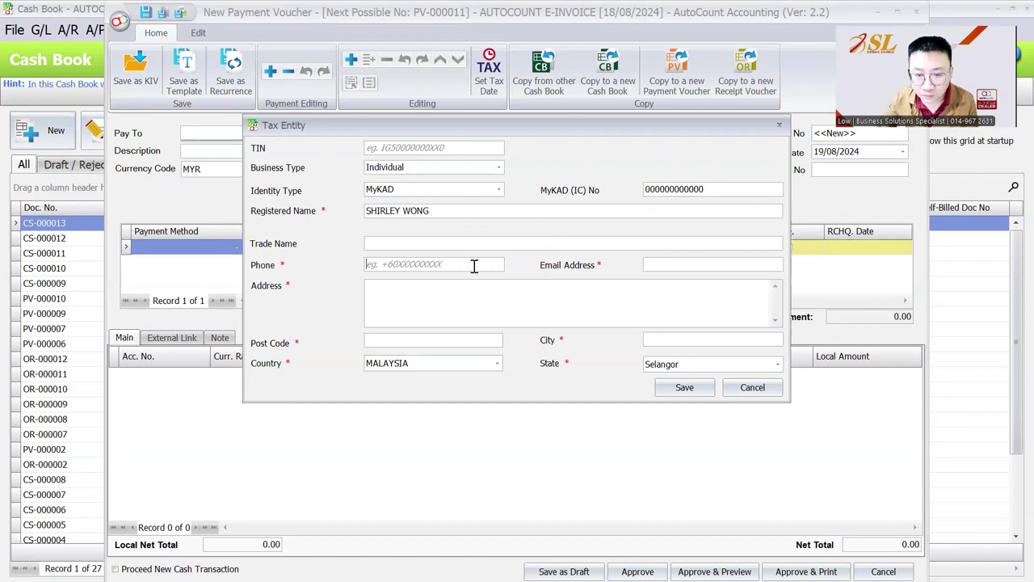
pyautogui.click(474, 266)
pyautogui.write('00000000')
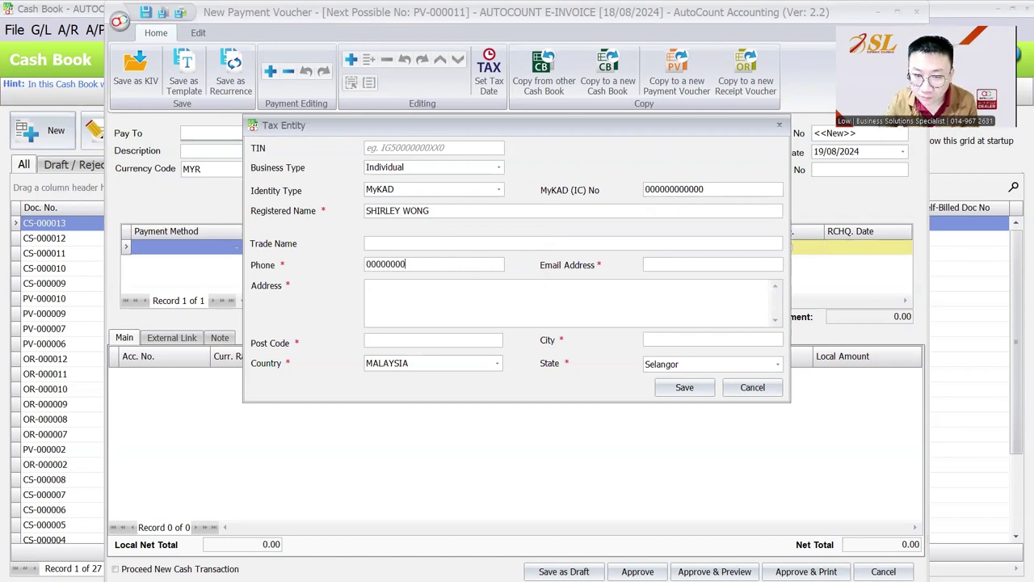
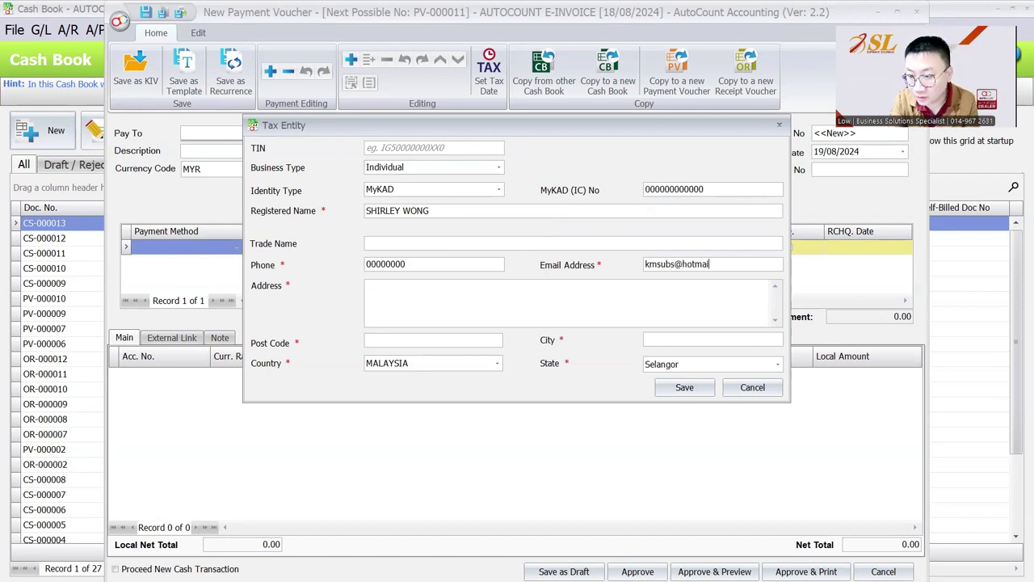
# - Enter the payee's address and city, set the state to Perak, and save the tax entity
pyautogui.click(472, 308)
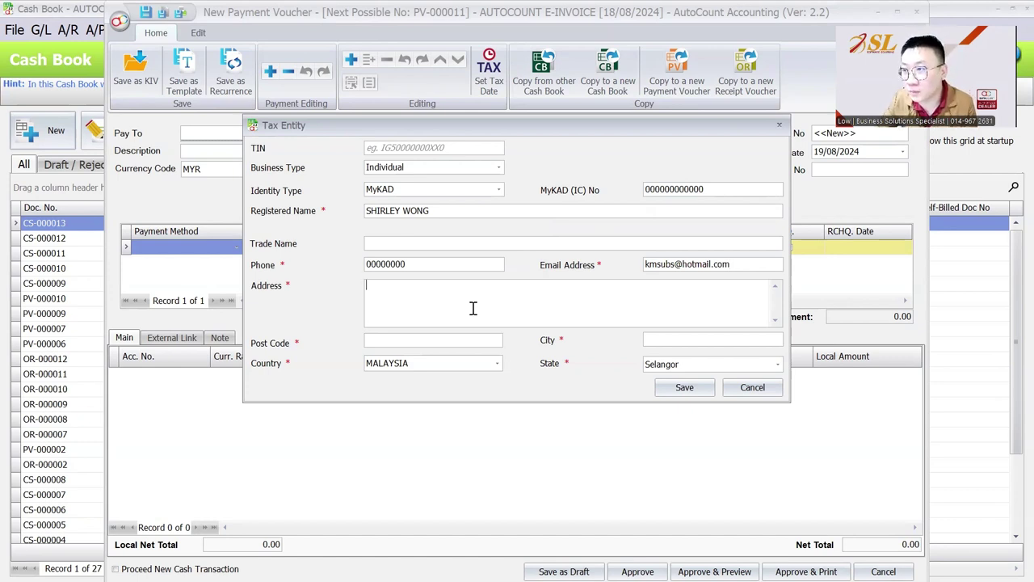
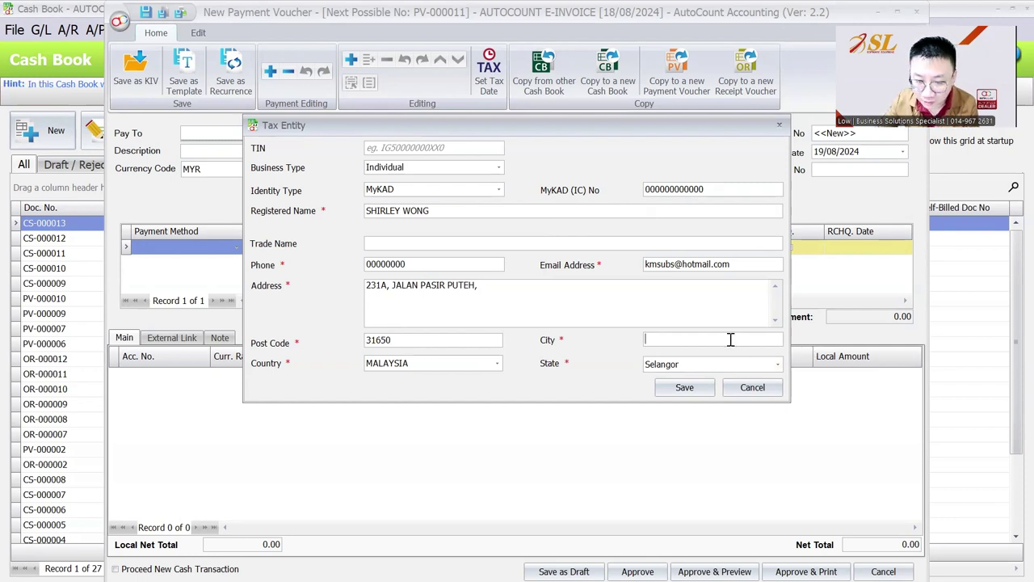
pyautogui.click(731, 339)
pyautogui.write('PERAK')
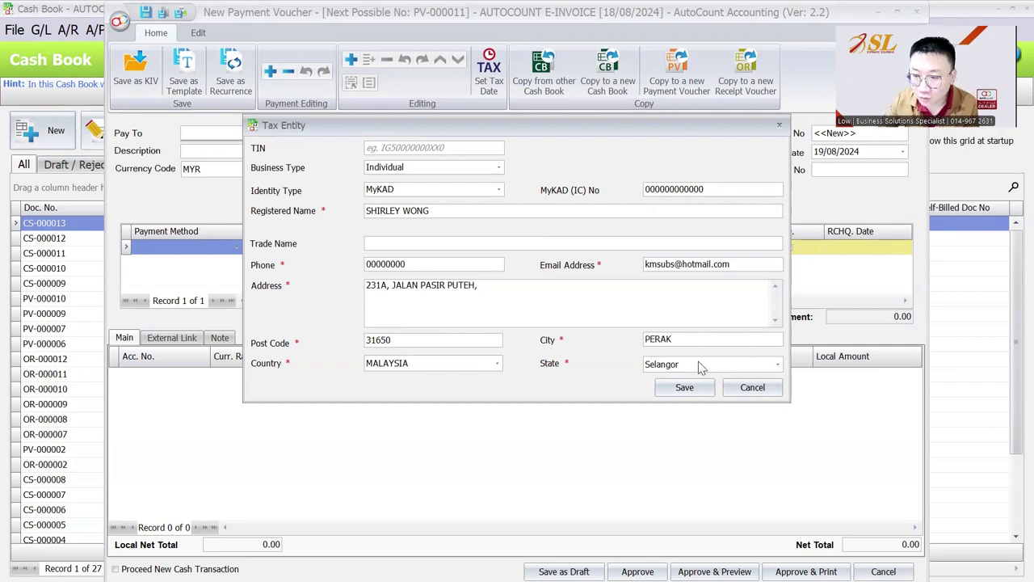
pyautogui.click(699, 364)
pyautogui.click(679, 182)
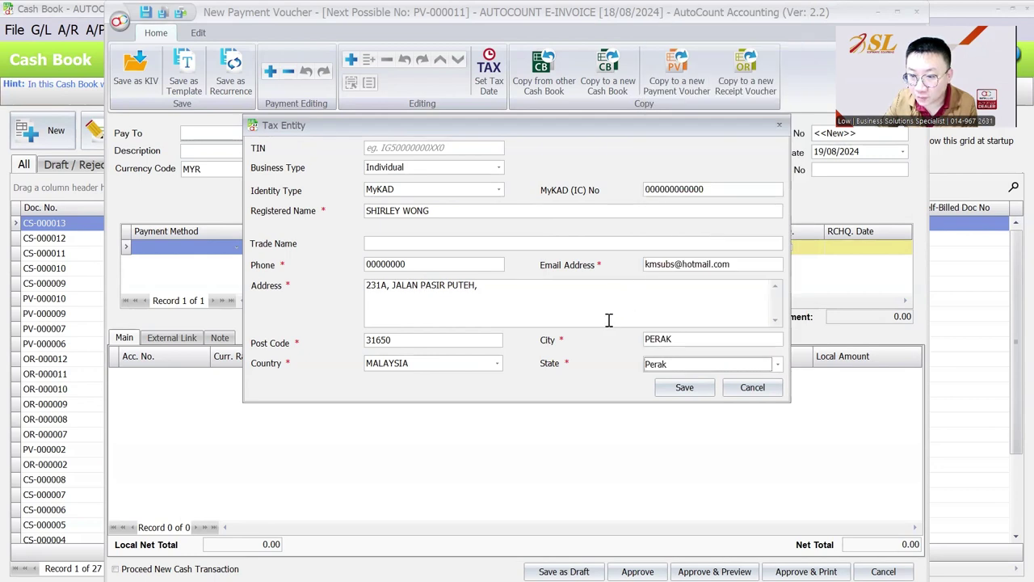
pyautogui.click(386, 151)
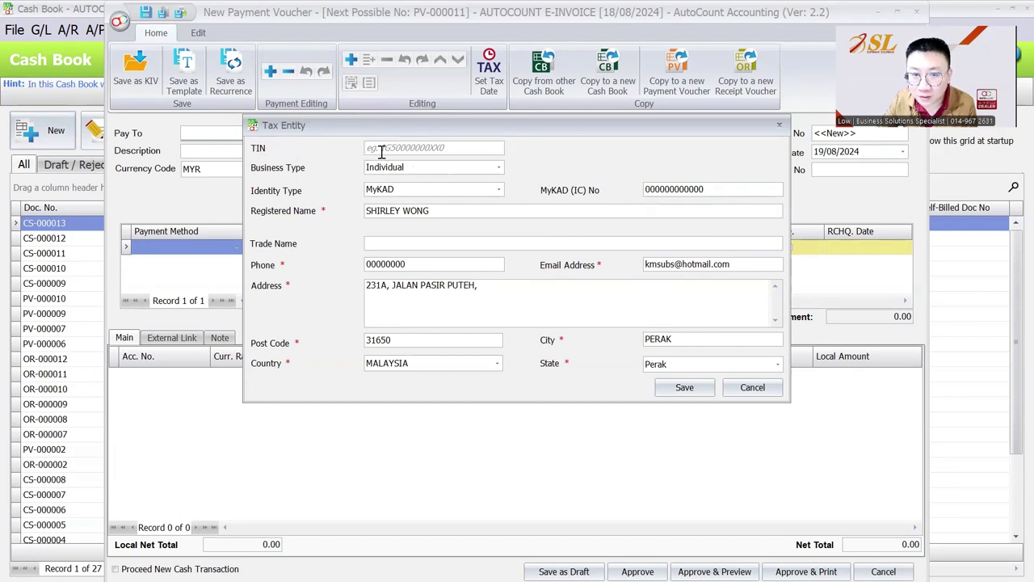
pyautogui.click(681, 389)
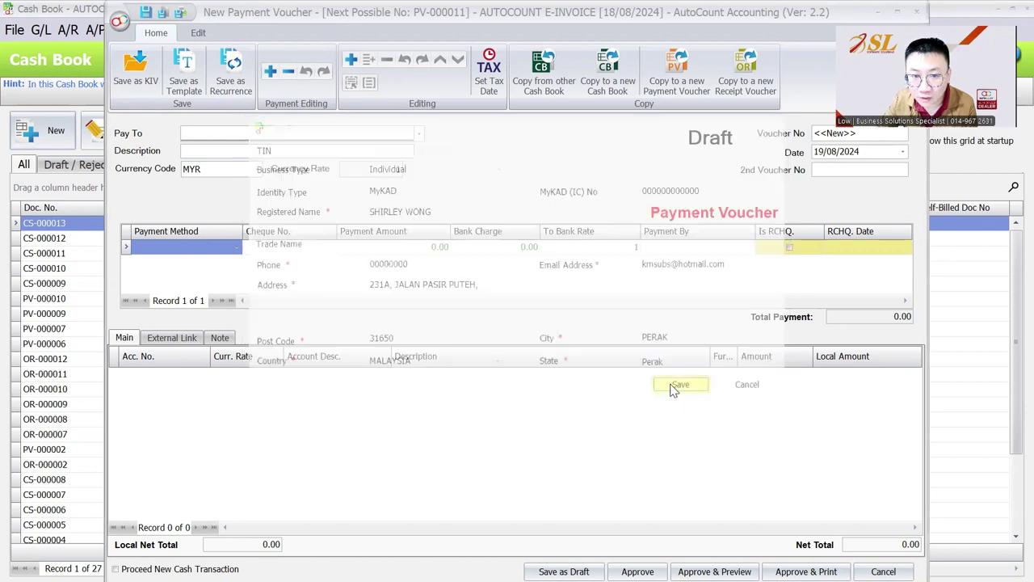
# - Describe the voucher as 'COMMISSION - AUG 2024' with payment method BANK
pyautogui.click(349, 153)
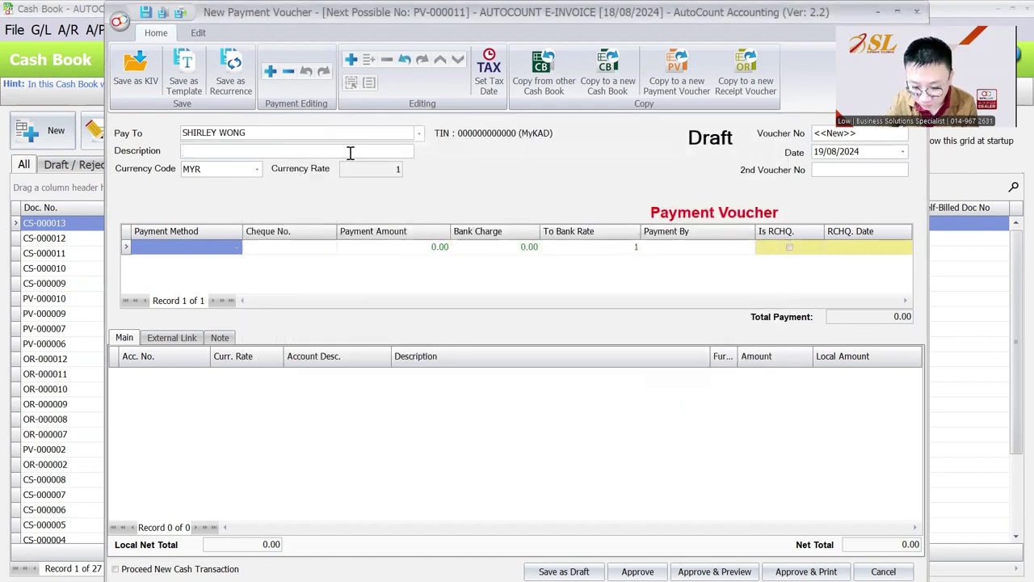
pyautogui.write('COMMISSION ')
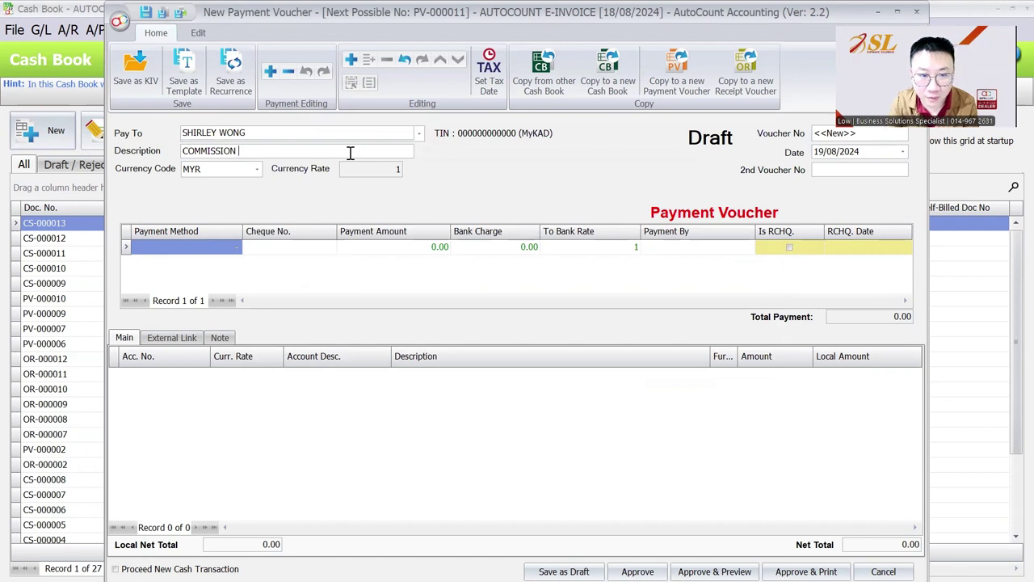
pyautogui.write('- AU')
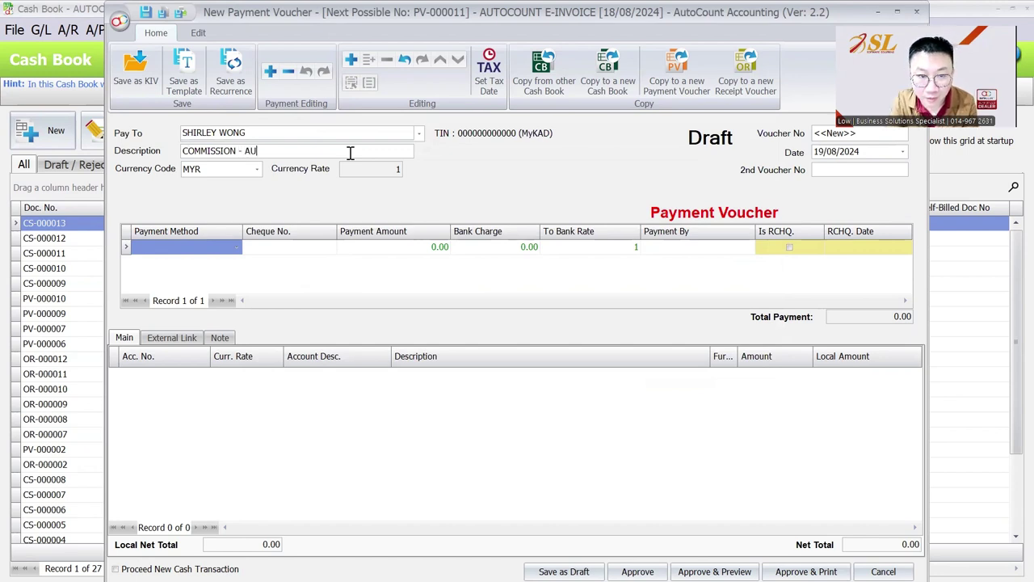
pyautogui.write('G 2024')
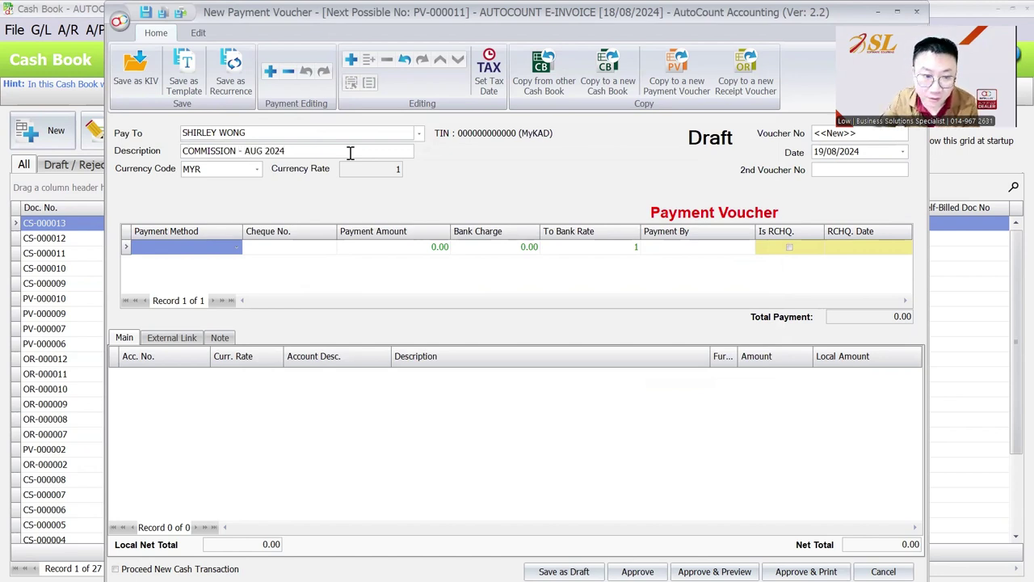
pyautogui.click(179, 247)
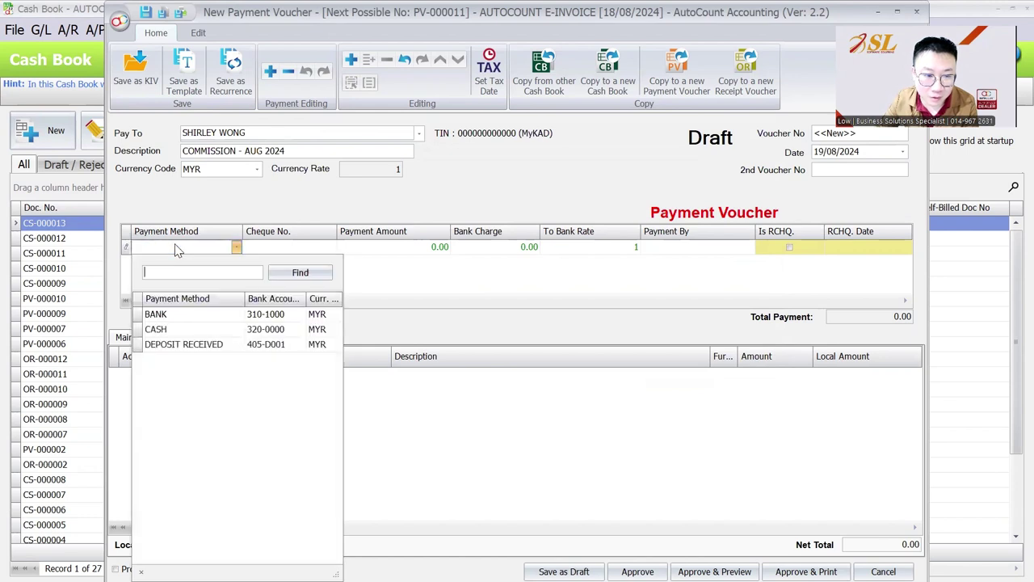
pyautogui.click(195, 318)
# - Add a 2,500.00 line to account 913-0000 and approve the voucher without a cheque number
pyautogui.rightClick(252, 200)
pyautogui.click(284, 210)
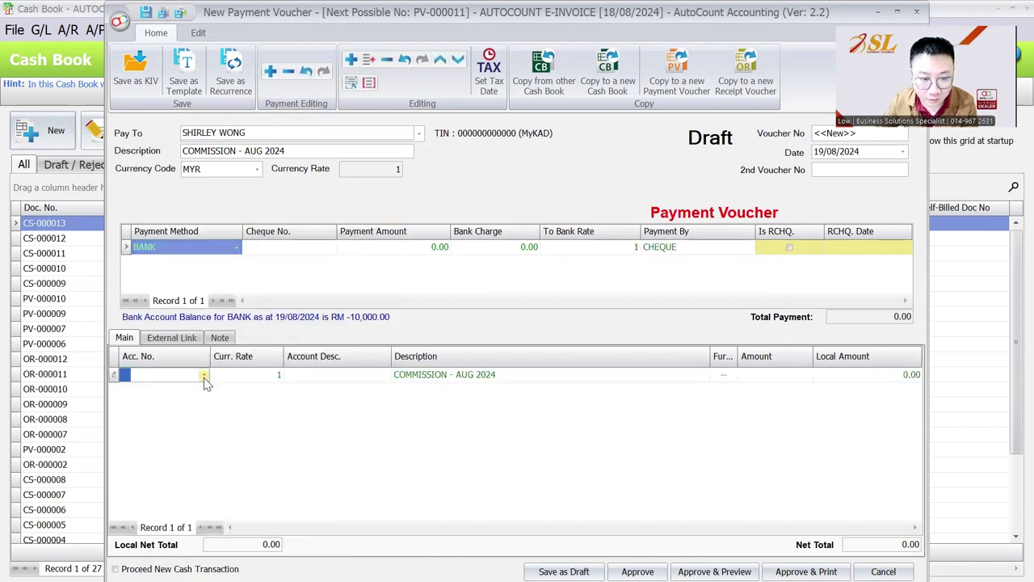
pyautogui.click(204, 376)
pyautogui.write('COMMIS')
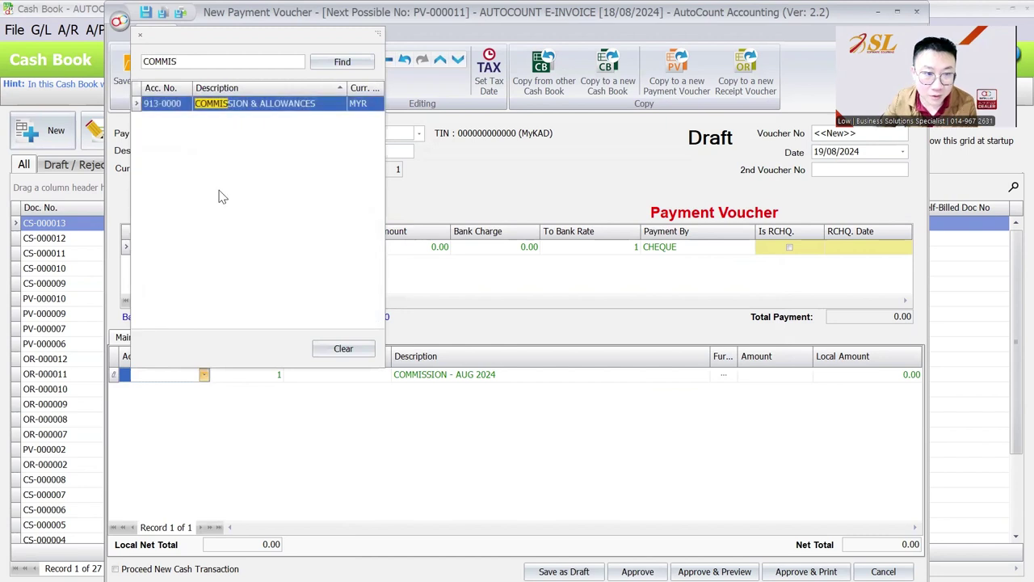
pyautogui.doubleClick(289, 103)
pyautogui.click(840, 376)
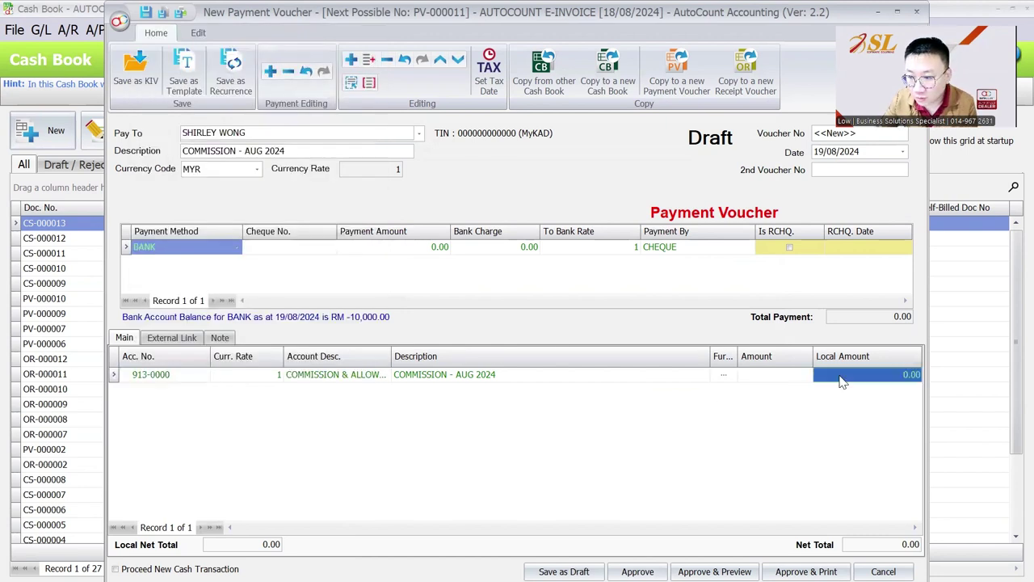
pyautogui.click(794, 376)
pyautogui.write('2500')
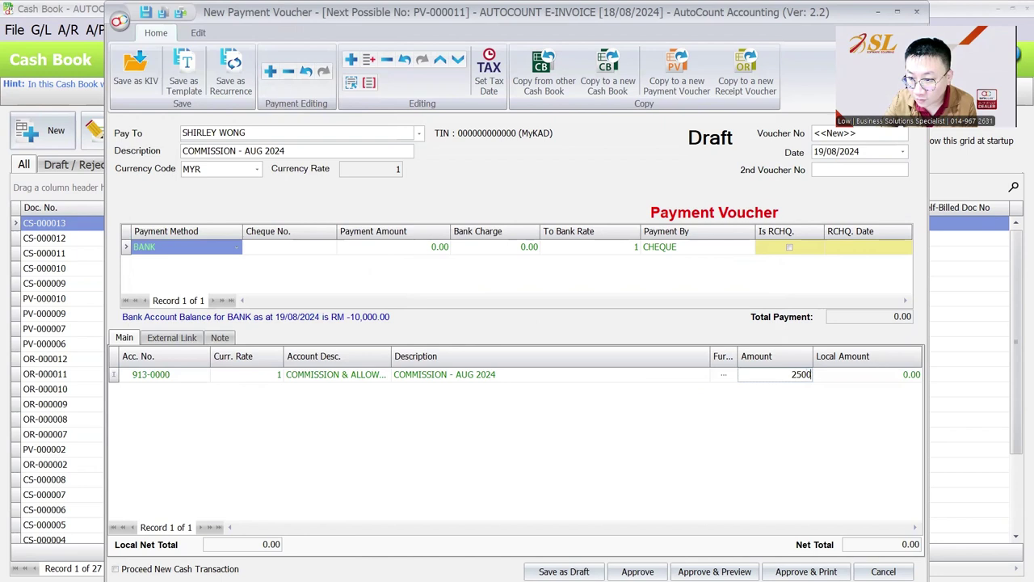
pyautogui.press('Tab')
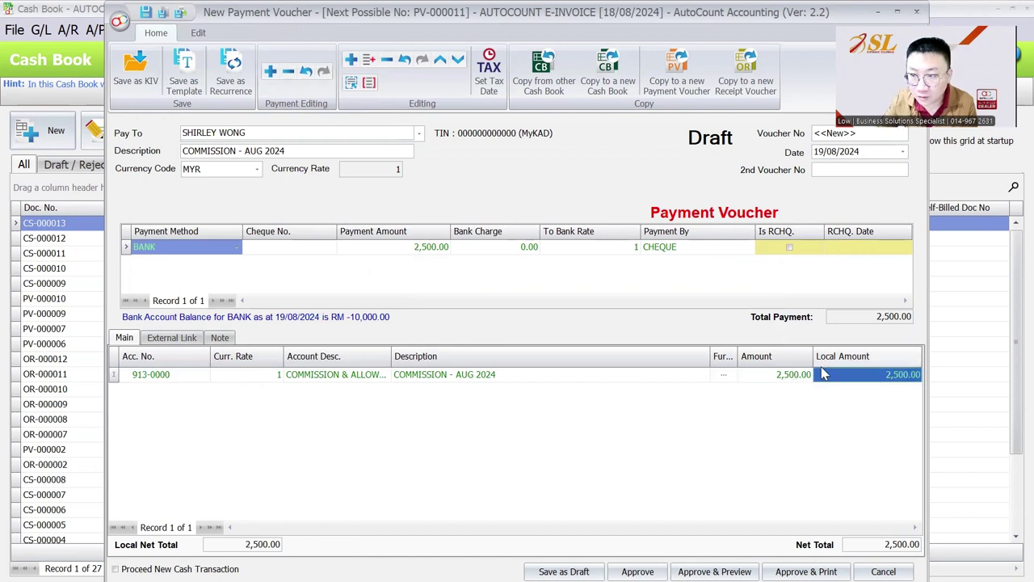
pyautogui.click(637, 571)
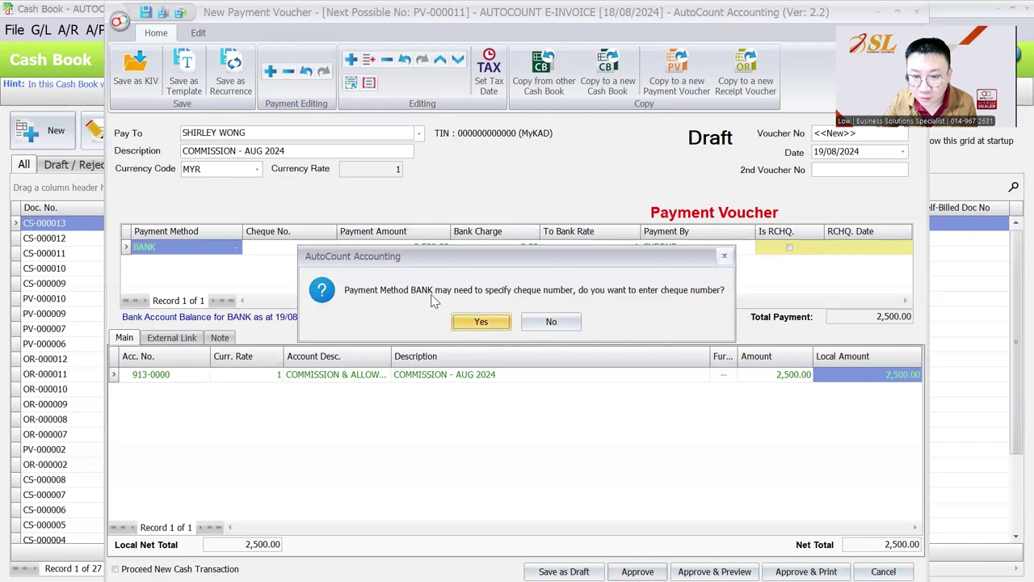
pyautogui.click(550, 322)
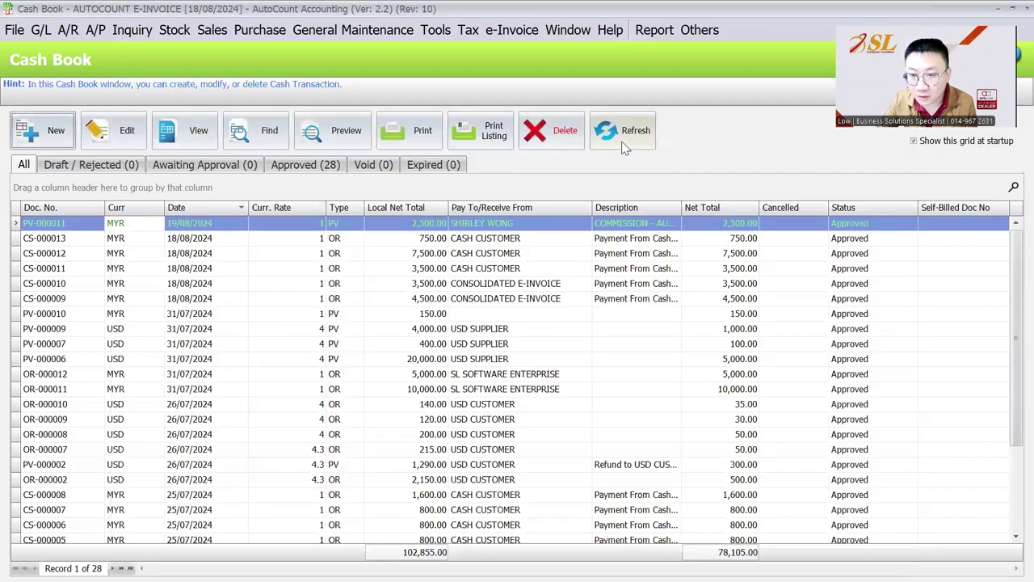
pyautogui.rightClick(558, 226)
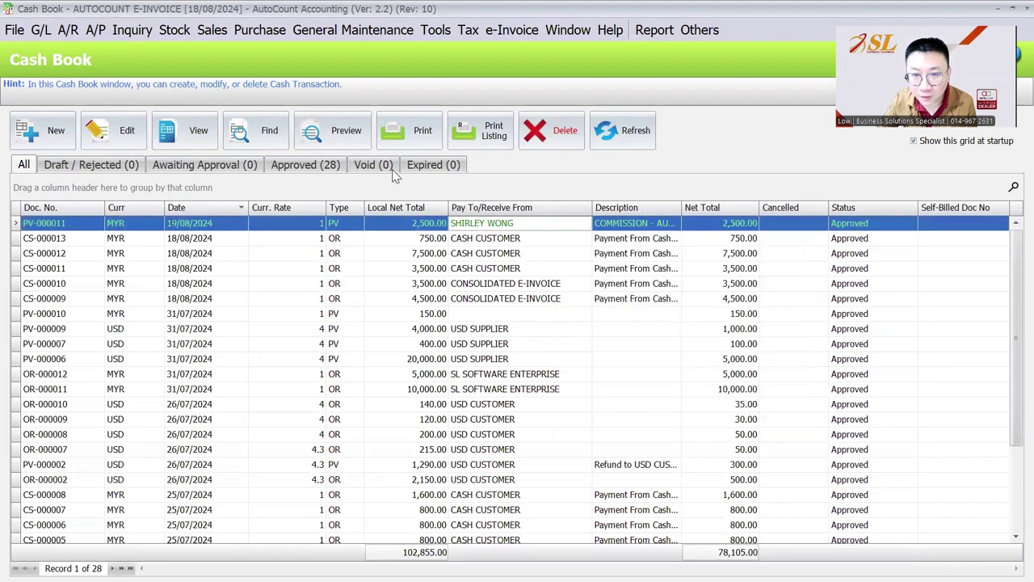
pyautogui.click(332, 130)
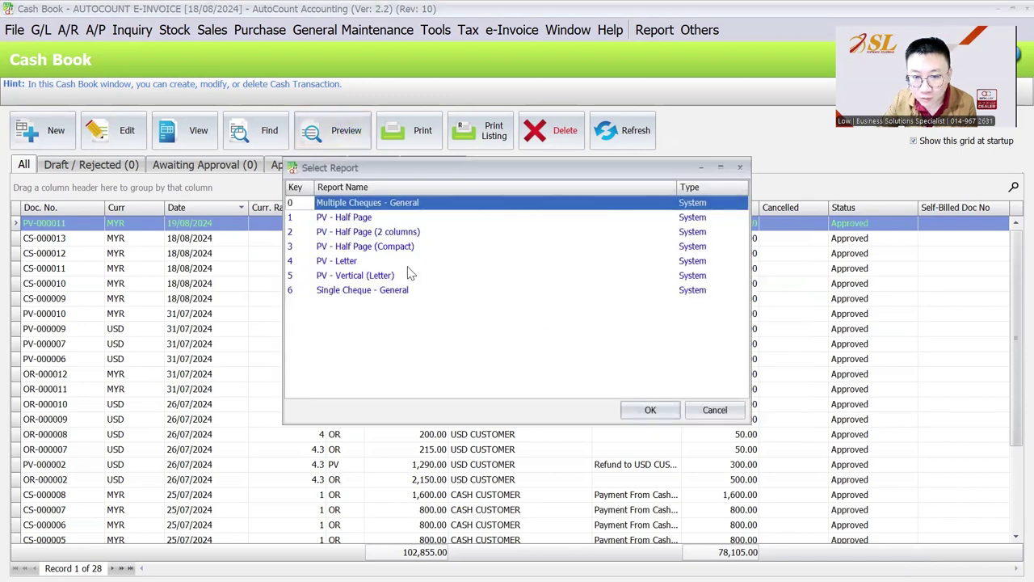
pyautogui.click(408, 223)
pyautogui.click(636, 410)
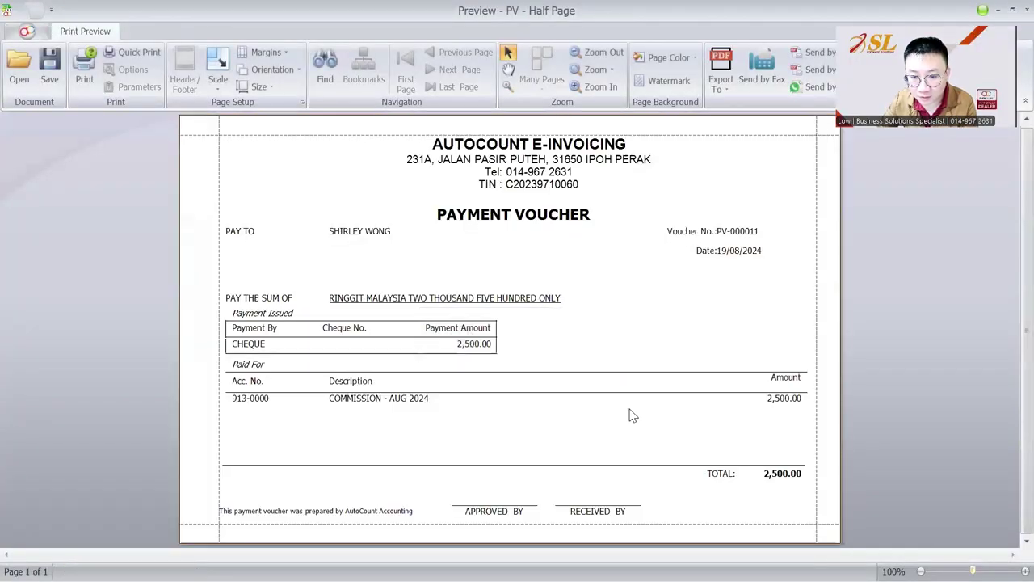
pyautogui.press('Escape')
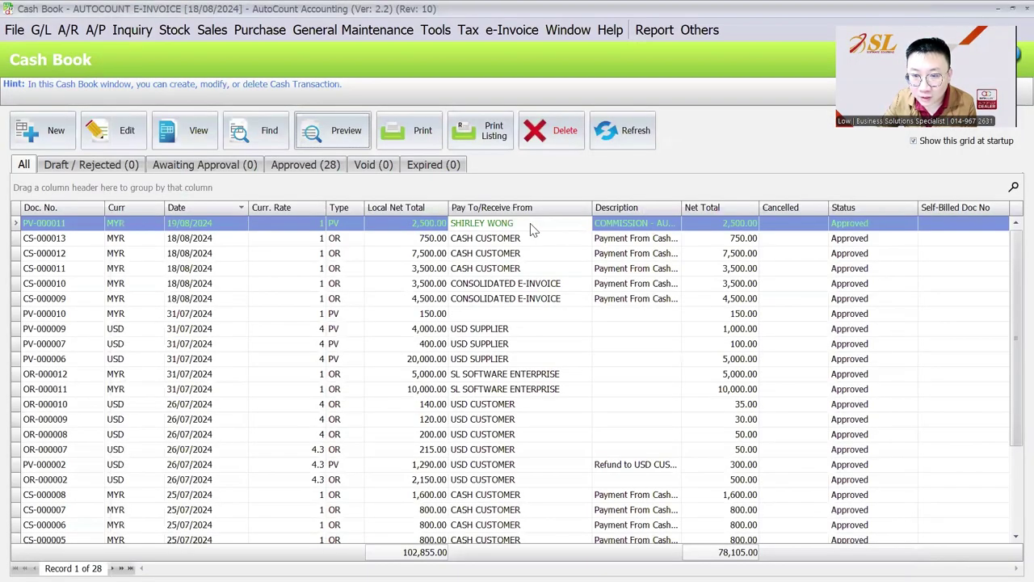
pyautogui.rightClick(530, 229)
pyautogui.click(243, 224)
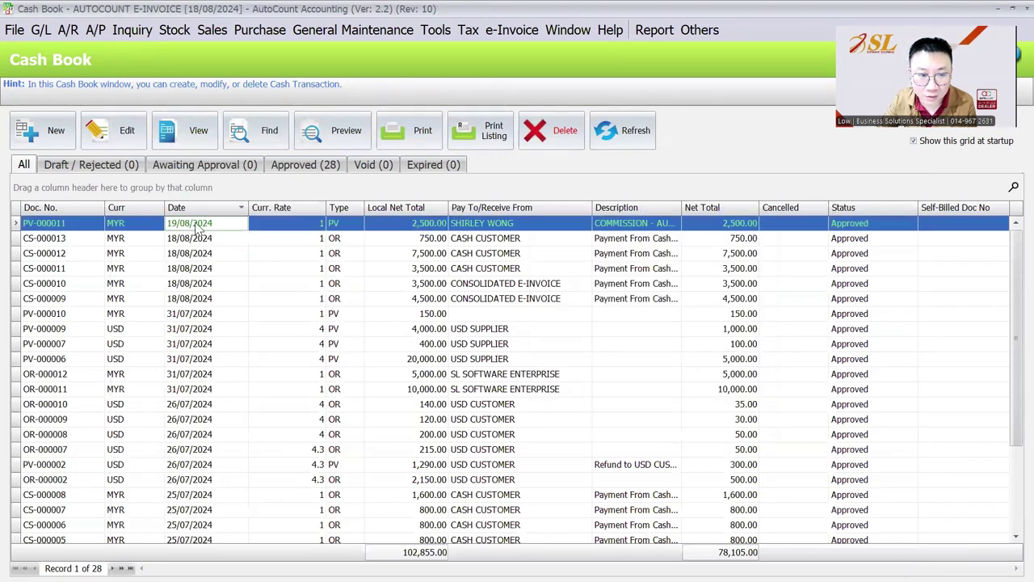
pyautogui.rightClick(445, 227)
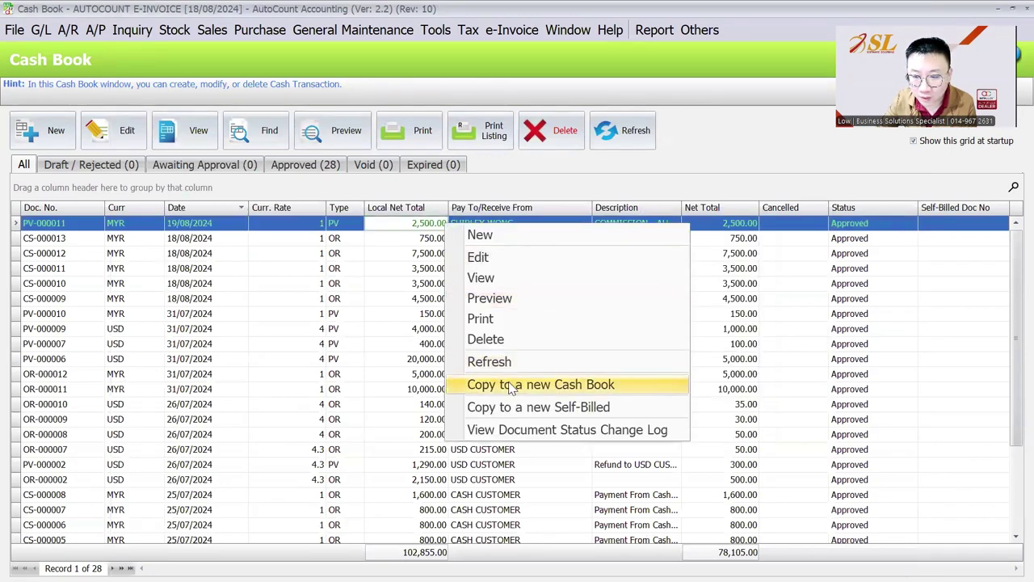
# - Copy PV-000011 into a new self-billed document and classify its line as 037
pyautogui.click(514, 409)
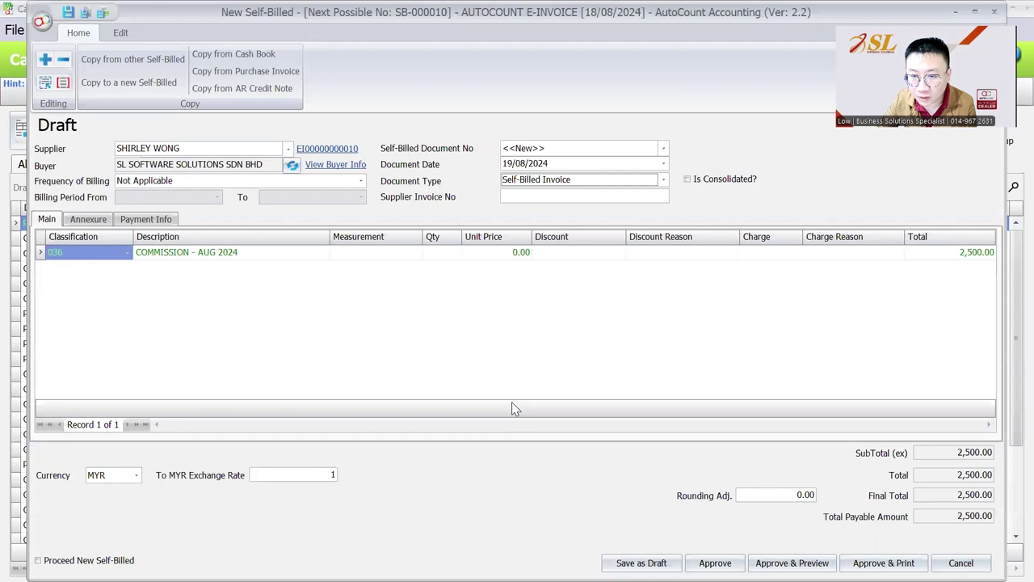
pyautogui.click(107, 257)
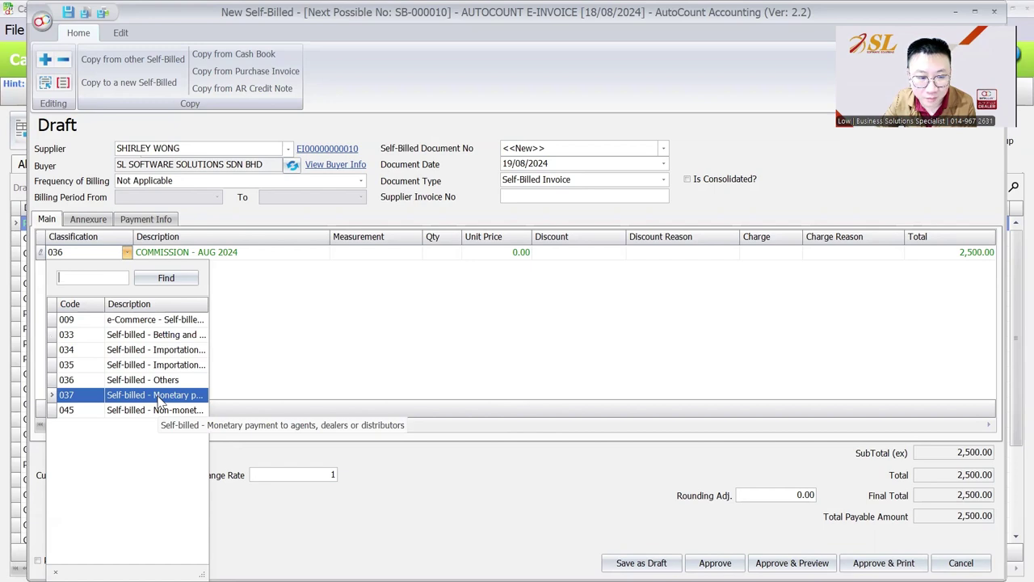
pyautogui.click(159, 396)
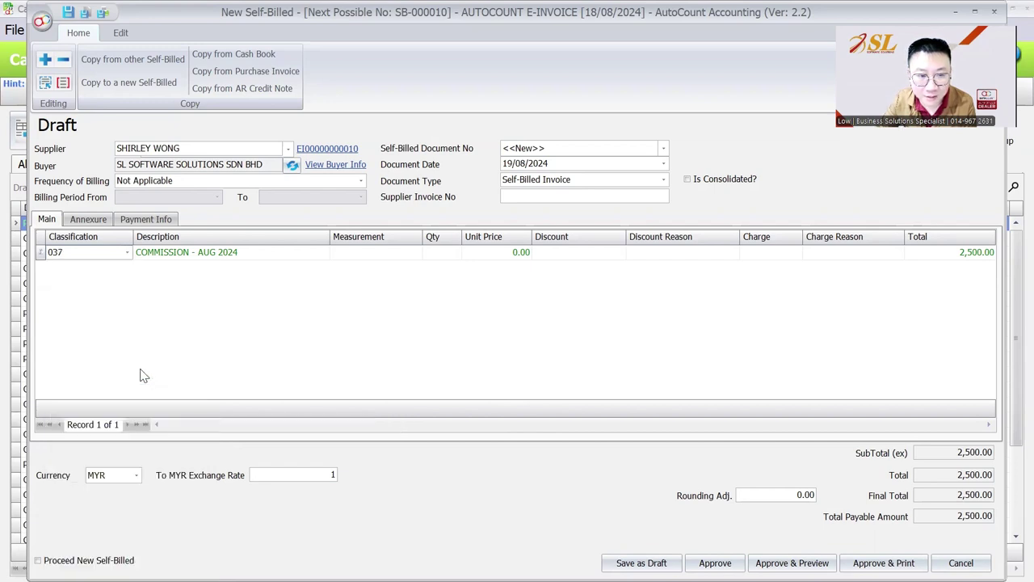
# - Set the commission line's unit price to 2,500.00 and quantity to 1
pyautogui.click(444, 255)
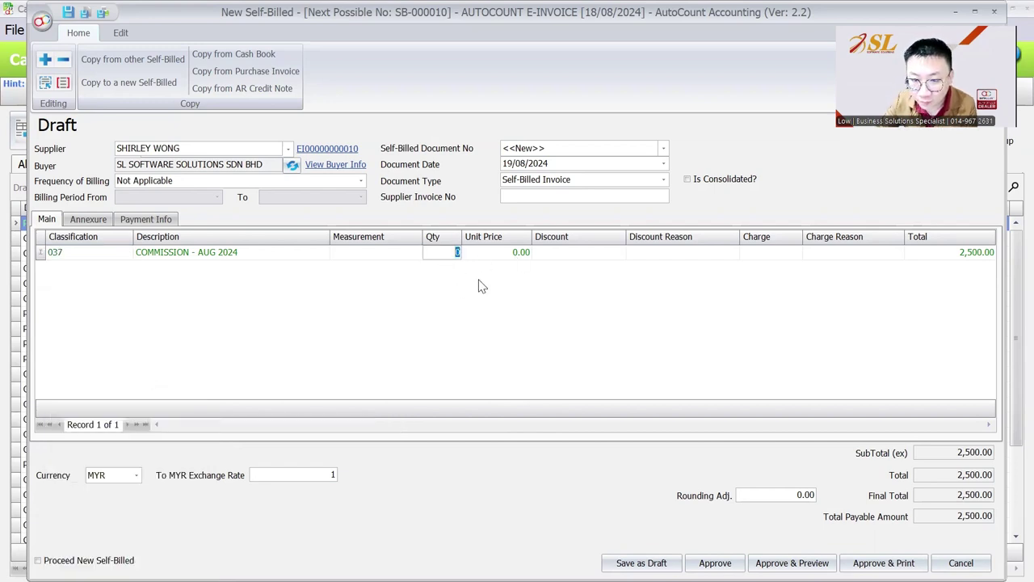
pyautogui.click(483, 254)
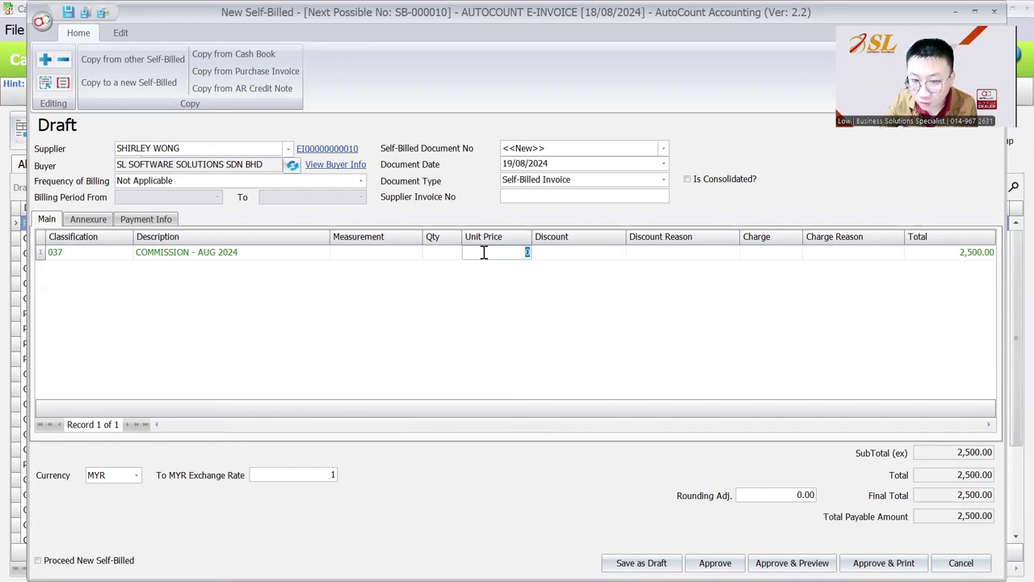
pyautogui.write('25')
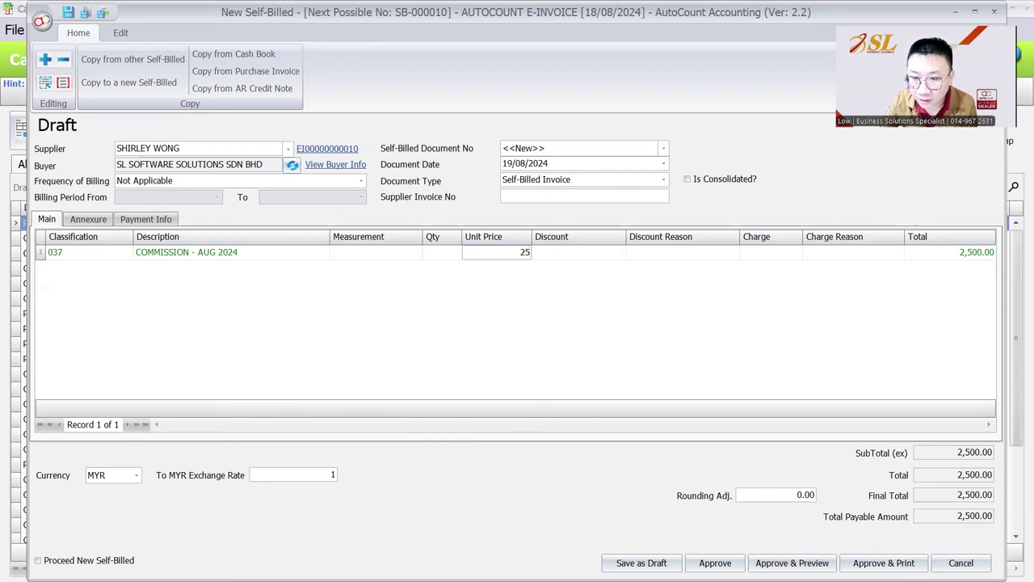
pyautogui.write('00')
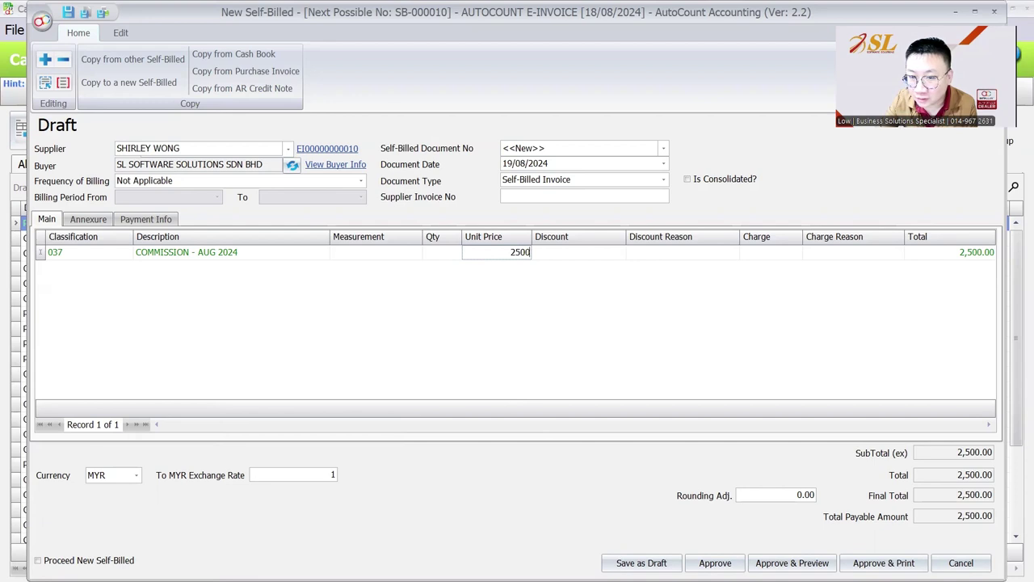
pyautogui.press('Tab')
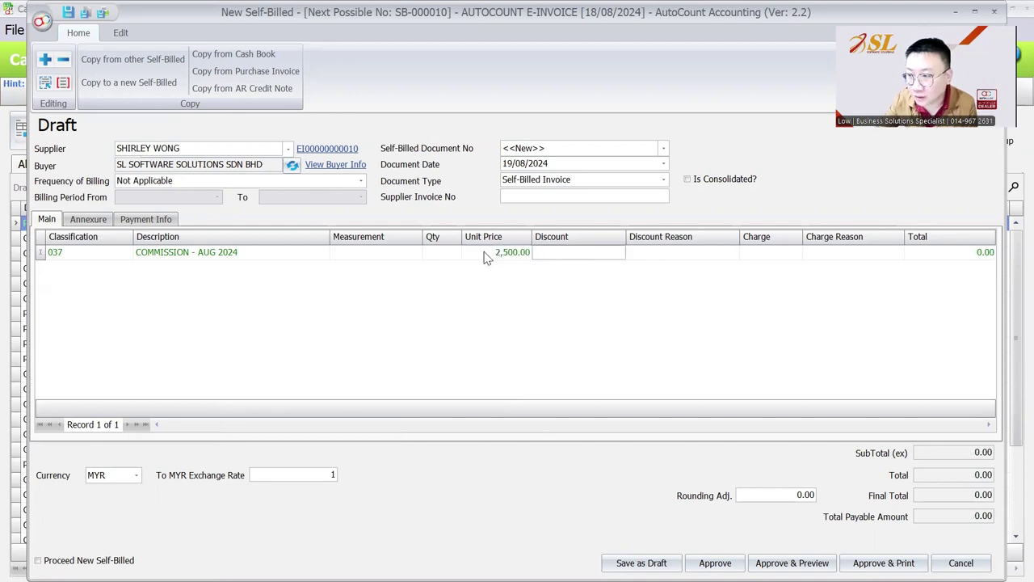
pyautogui.click(930, 257)
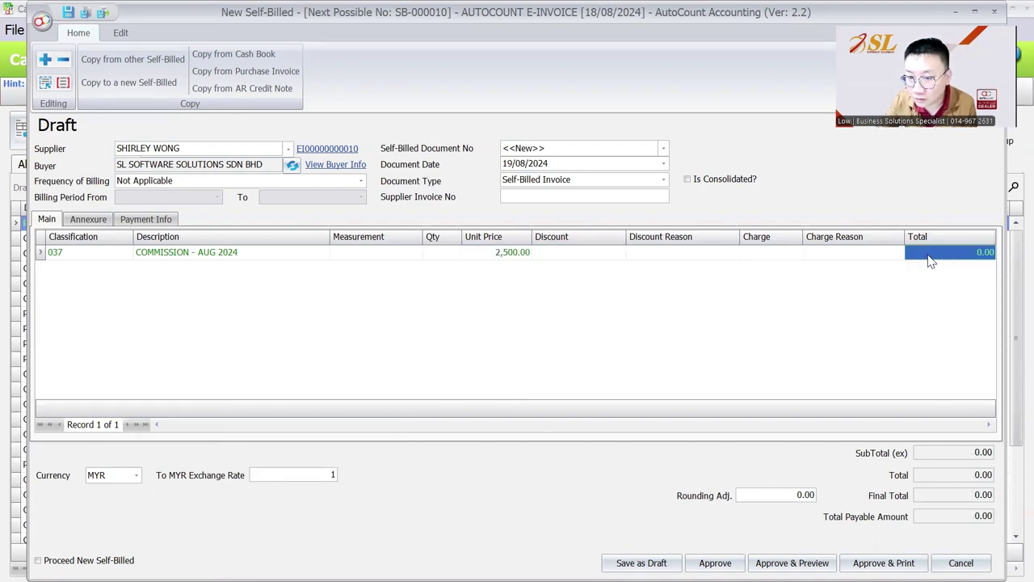
pyautogui.click(437, 252)
pyautogui.write('1')
pyautogui.click(568, 252)
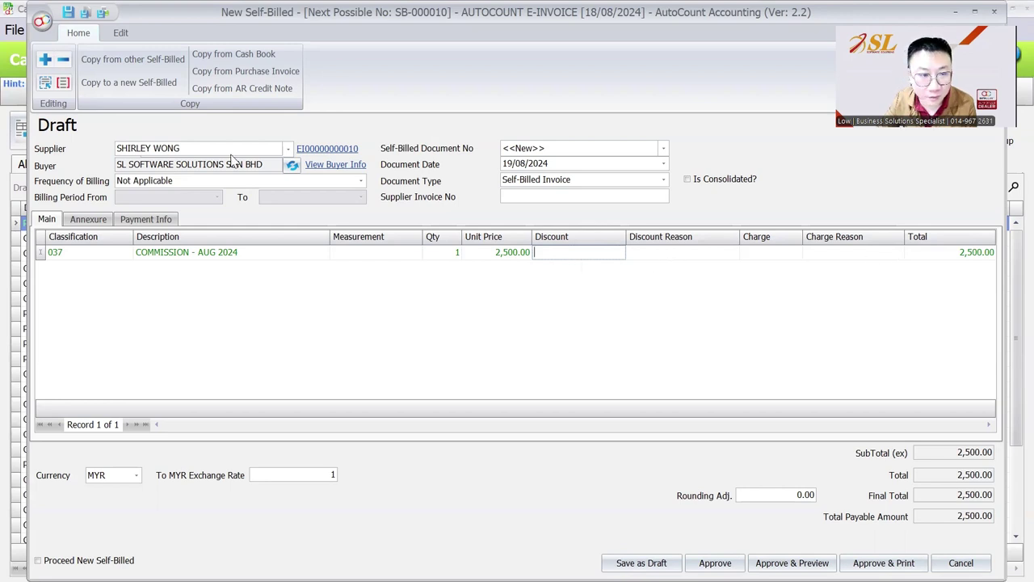
# - Review the supplier's TIN details in Supplier Tax Entity Info, then open the Document Type list
pyautogui.click(189, 147)
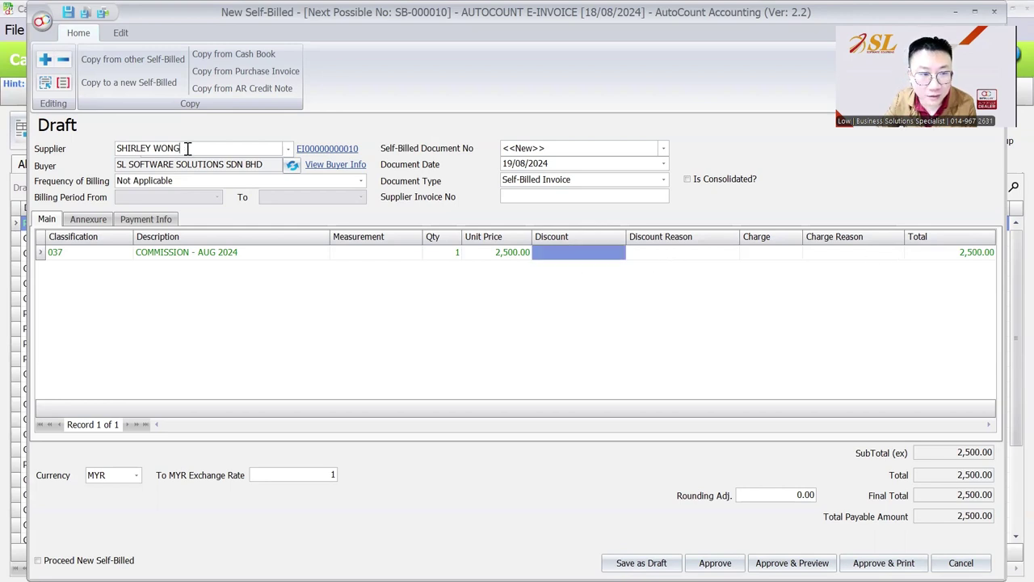
pyautogui.click(327, 151)
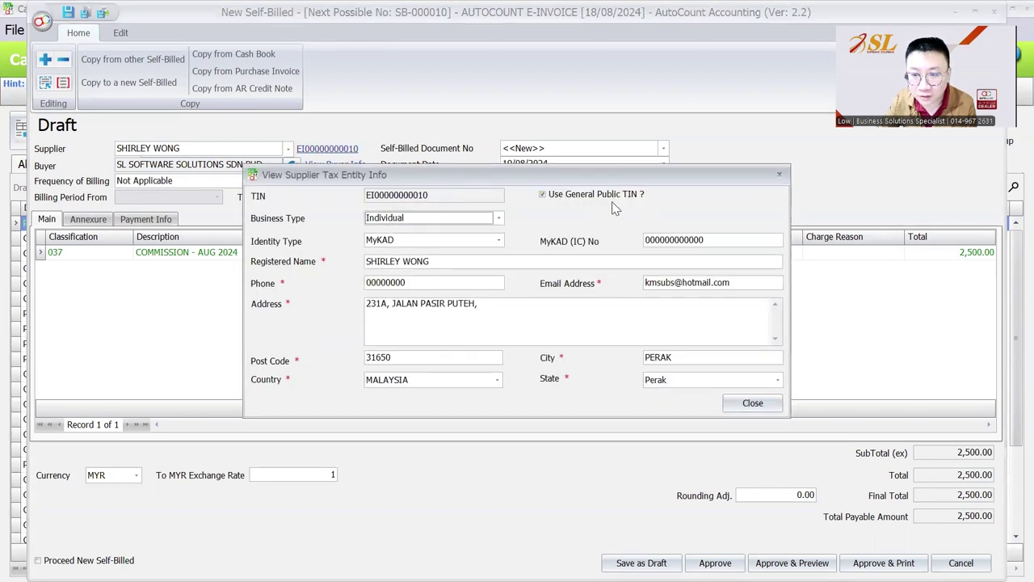
pyautogui.click(747, 408)
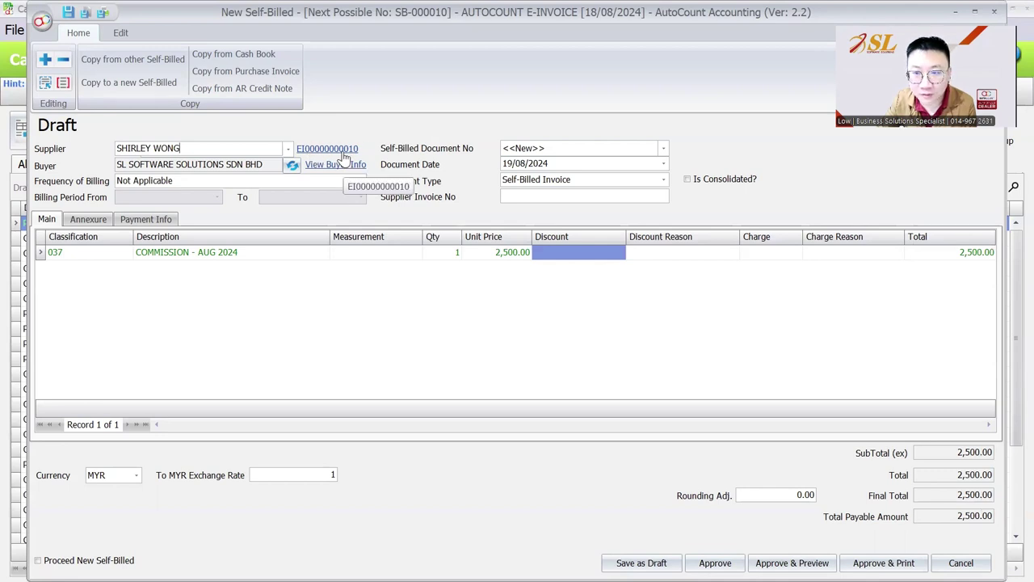
pyautogui.click(530, 180)
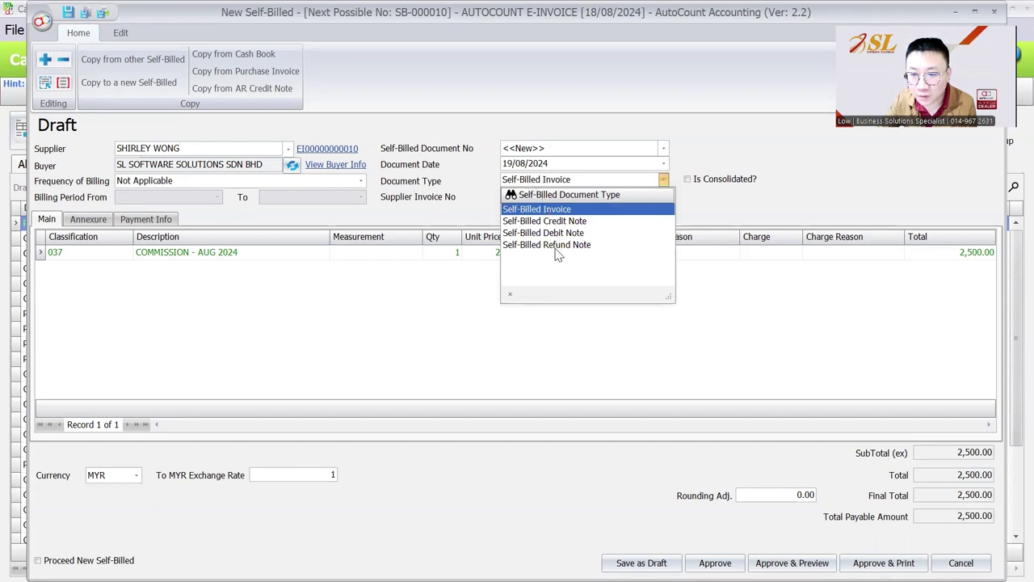
# - Keep Self-Billed Invoice as the type and toggle Is Consolidated? on, off and on
pyautogui.click(759, 214)
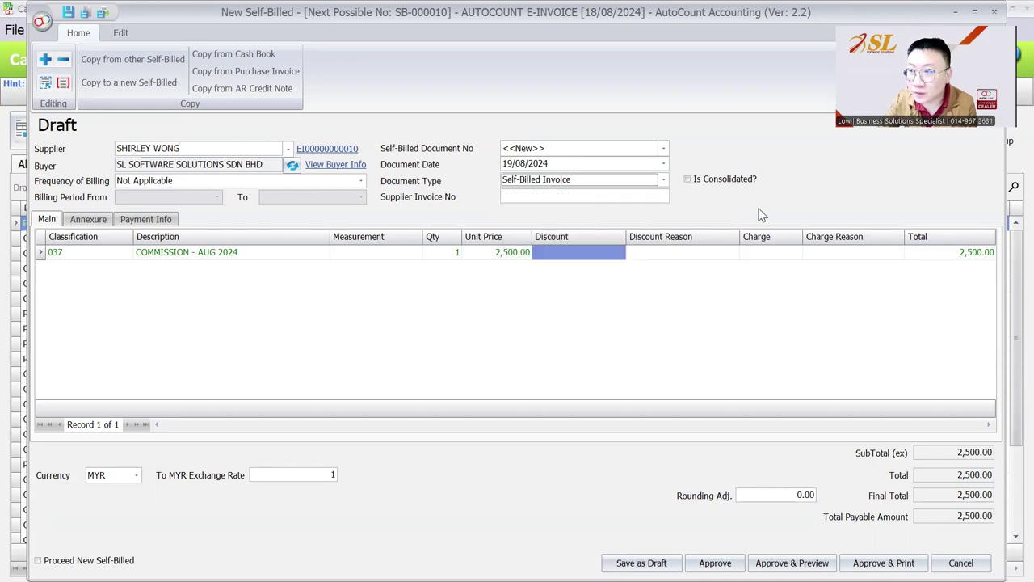
pyautogui.click(688, 179)
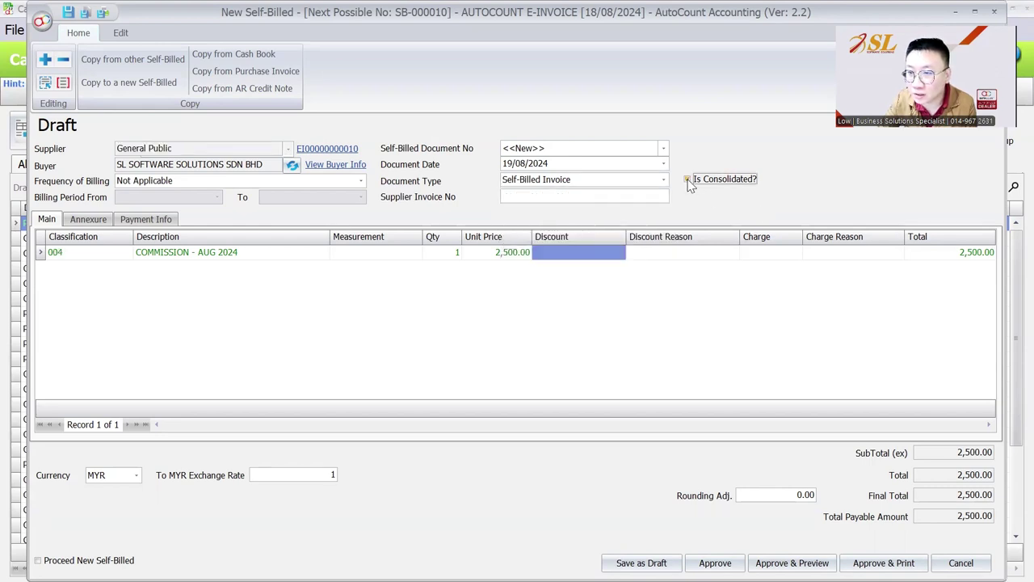
pyautogui.click(735, 185)
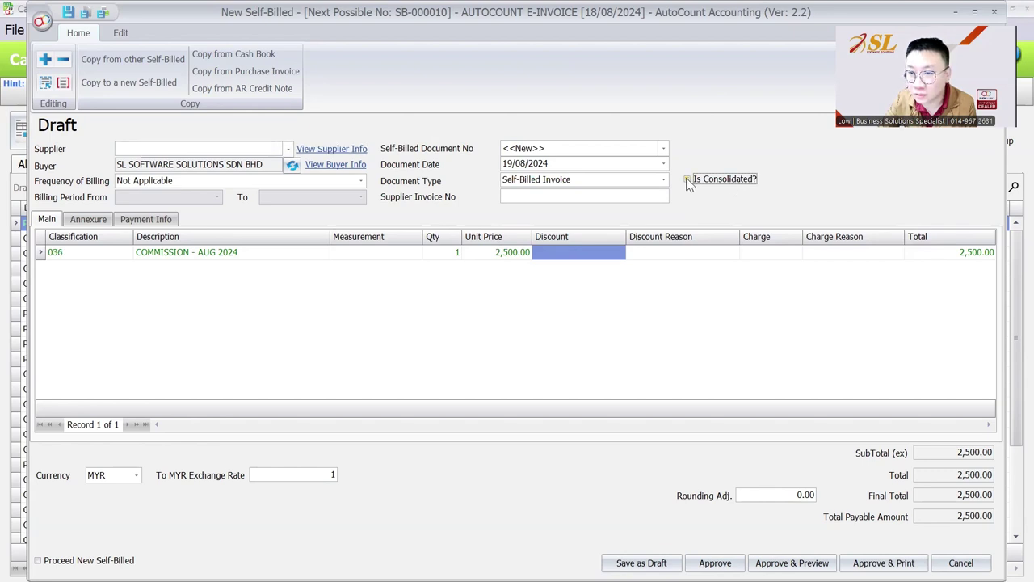
pyautogui.click(687, 181)
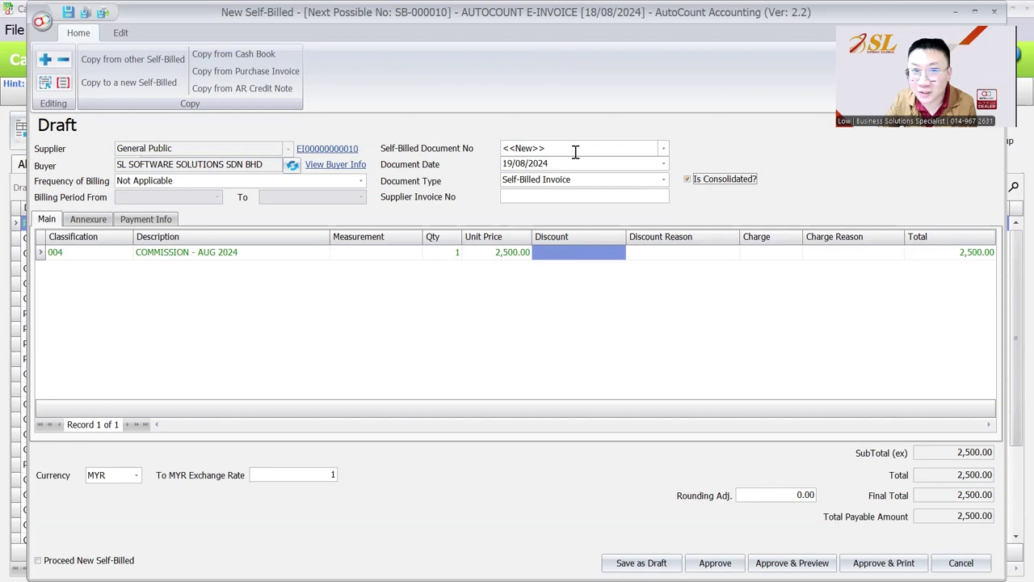
# - Turn Is Consolidated? off and cancel copying from a Cash Book record
pyautogui.click(237, 57)
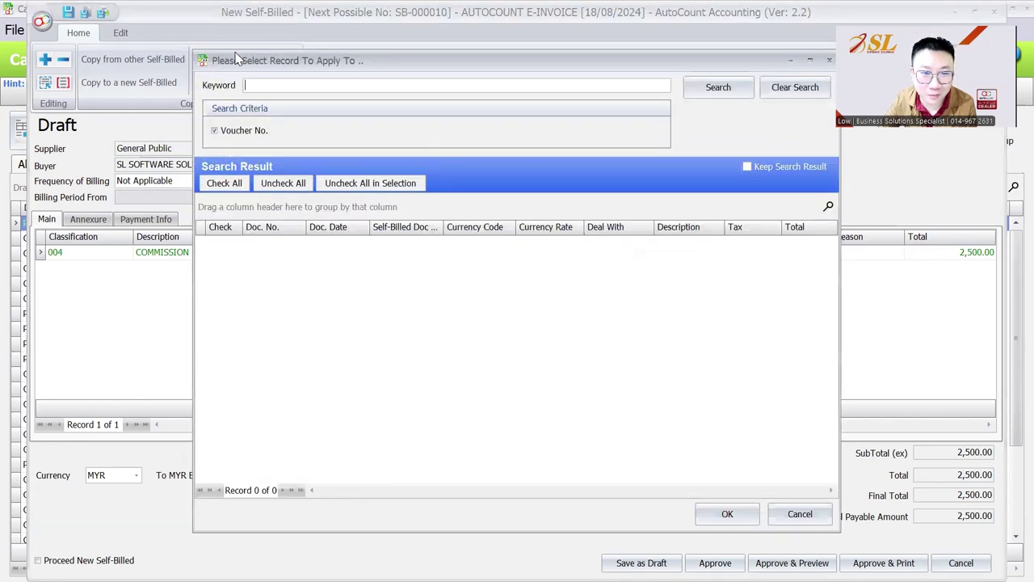
pyautogui.click(829, 61)
pyautogui.click(692, 180)
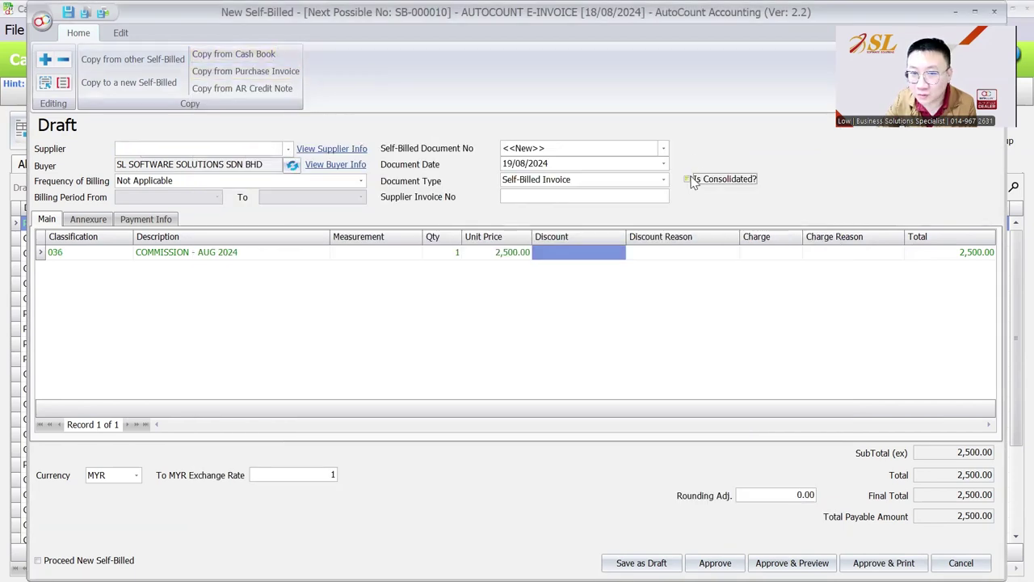
pyautogui.click(250, 55)
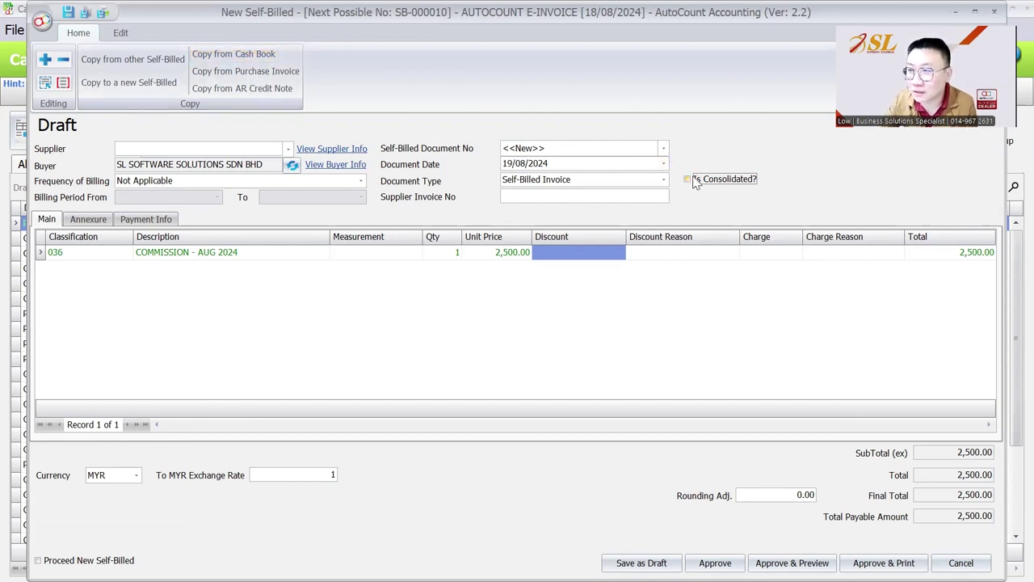
pyautogui.click(255, 54)
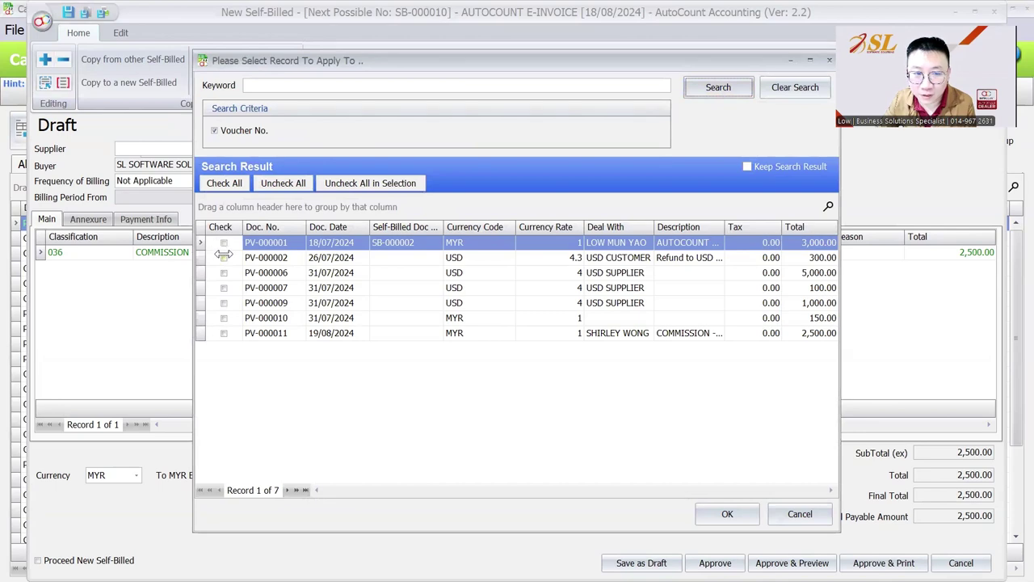
pyautogui.click(800, 514)
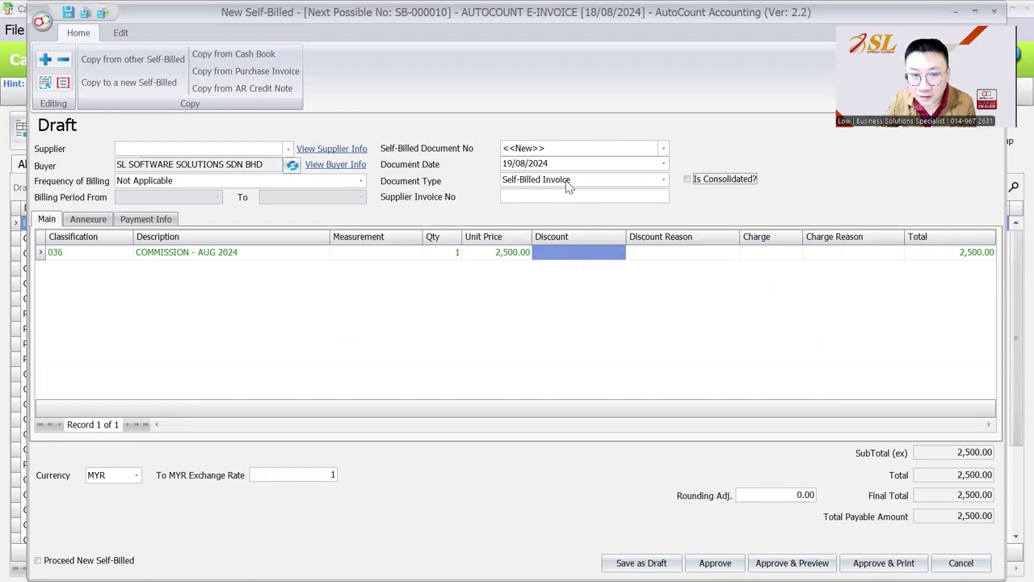
# - Restore the commission payee as supplier and approve the invoice as SB-000010
pyautogui.click(287, 148)
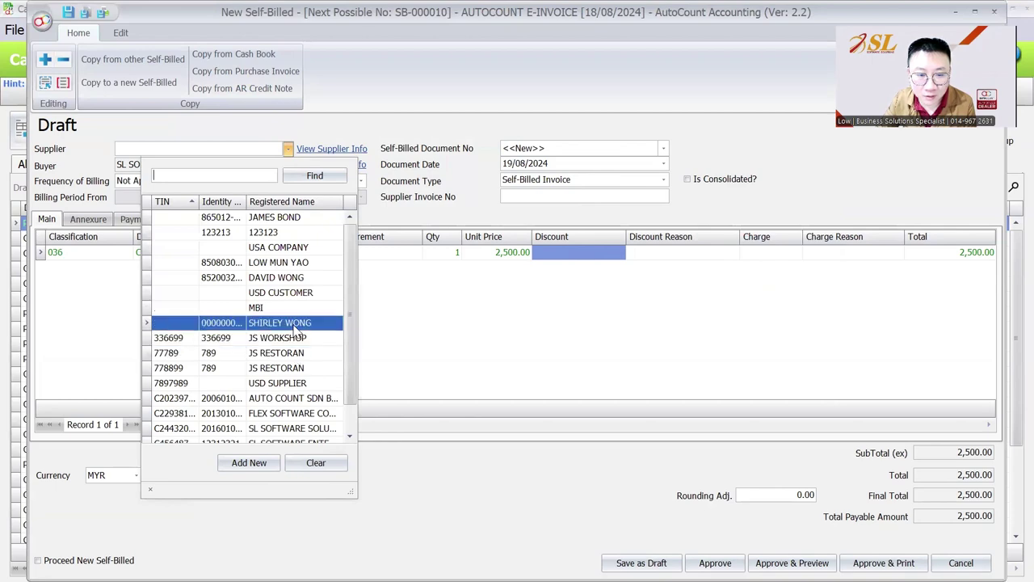
pyautogui.click(279, 323)
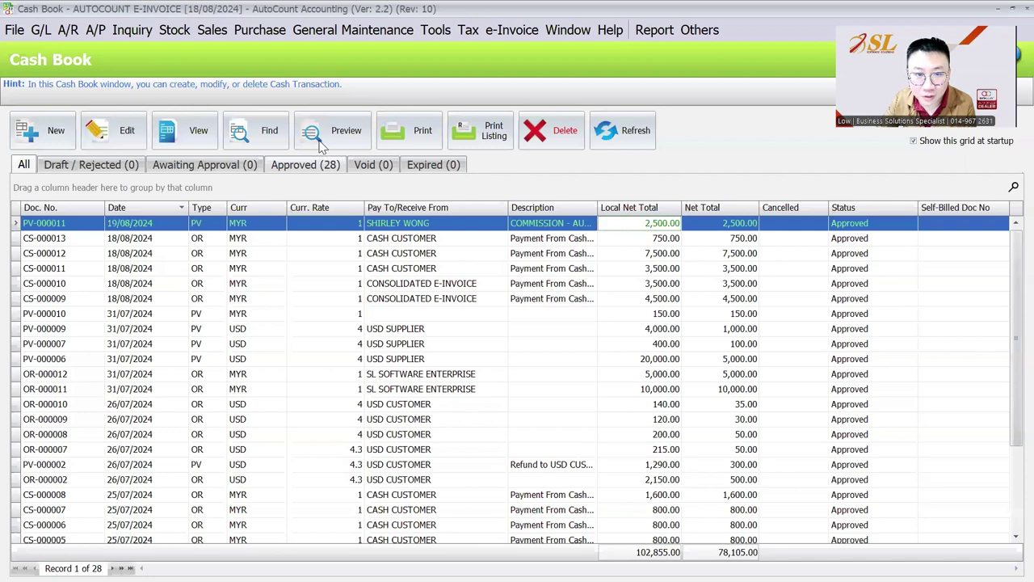
pyautogui.click(322, 141)
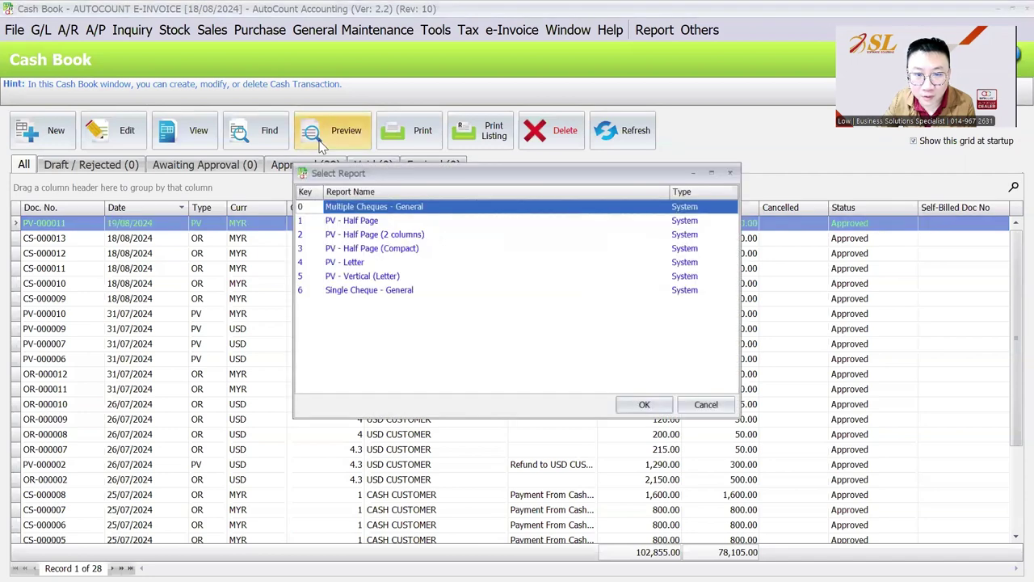
pyautogui.click(739, 167)
pyautogui.click(511, 29)
pyautogui.click(533, 50)
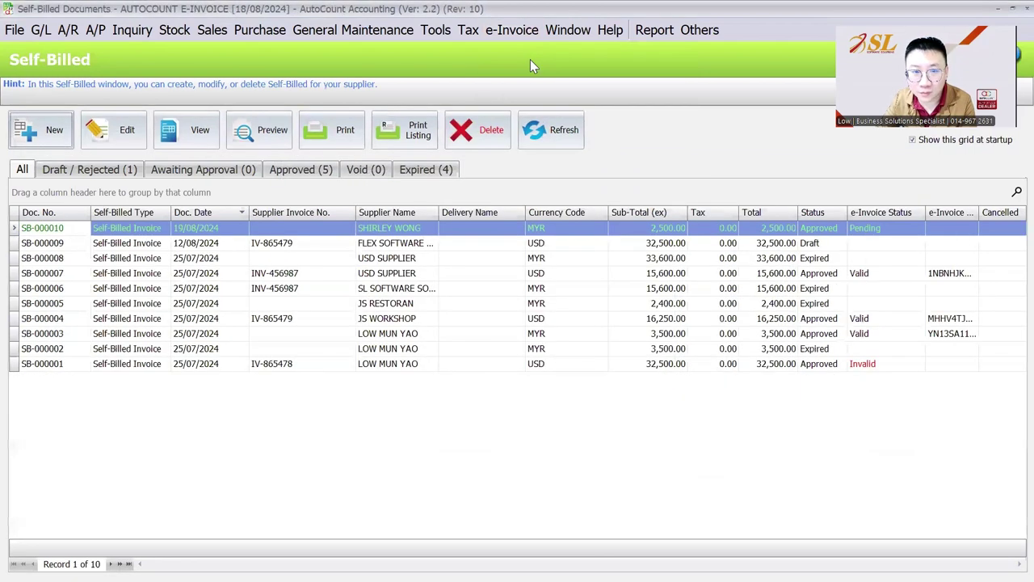
pyautogui.click(270, 130)
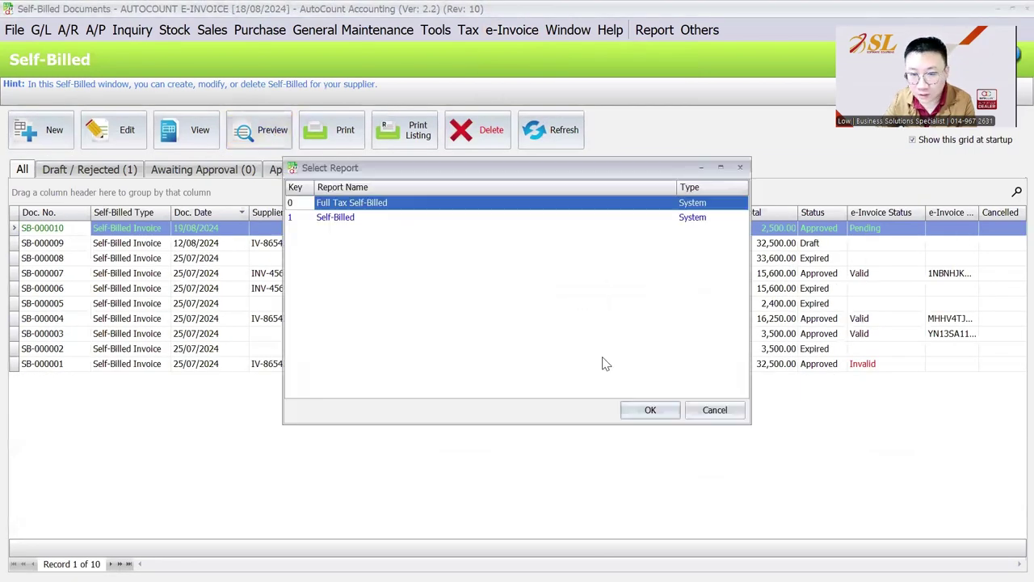
pyautogui.click(650, 409)
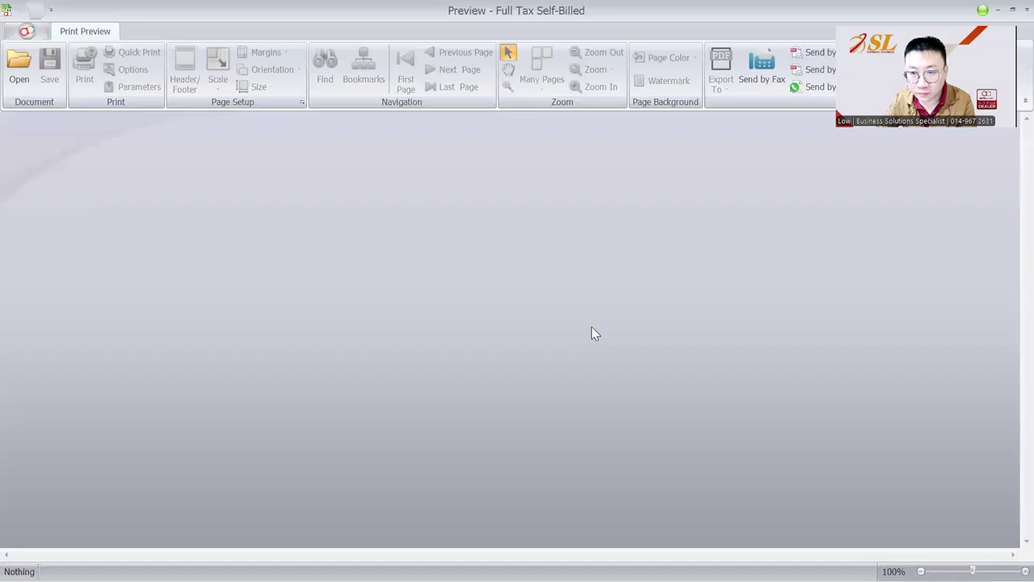
pyautogui.scroll(-10, 592, 331)
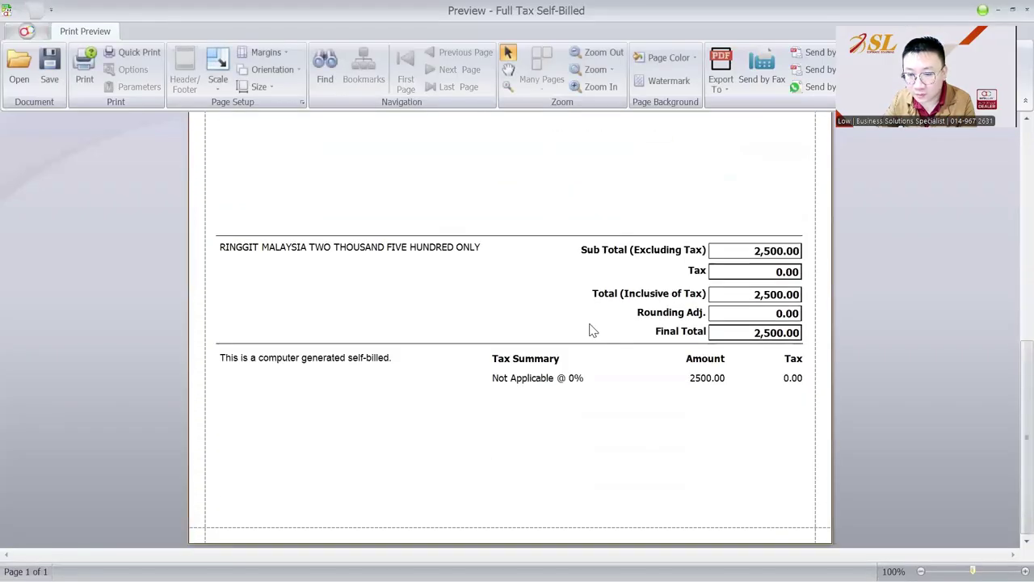
pyautogui.scroll(10, 591, 330)
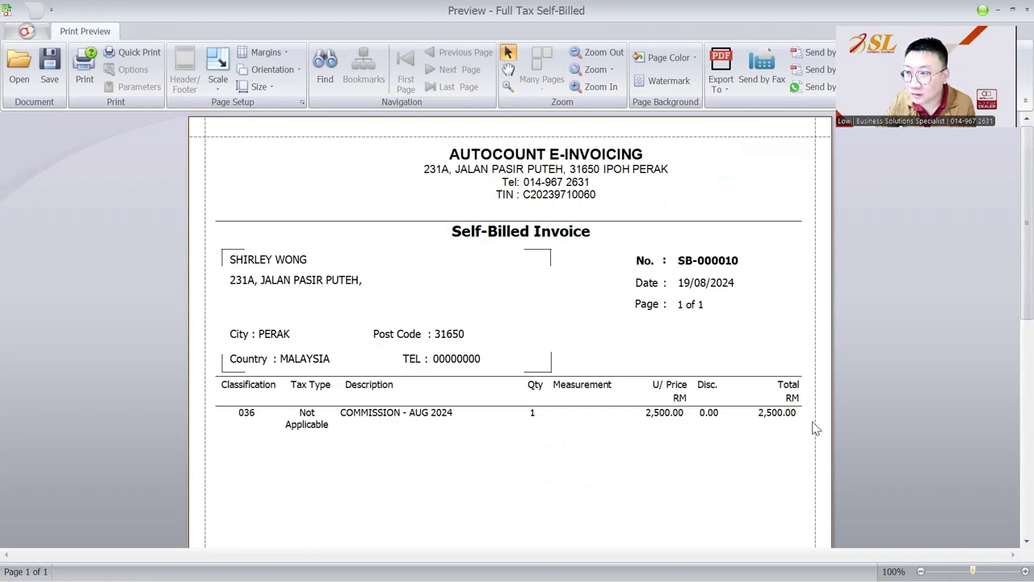
pyautogui.click(1025, 9)
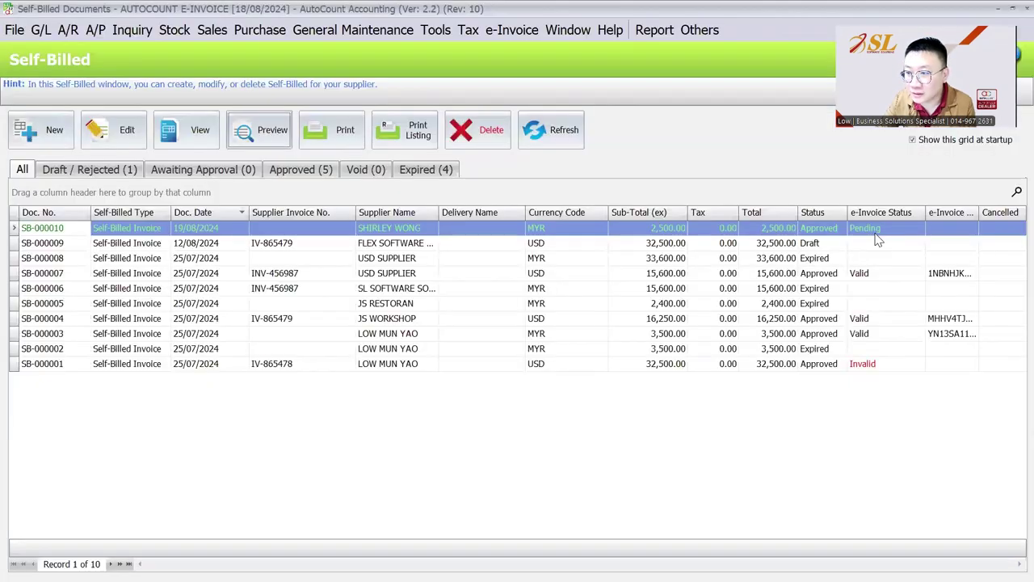
# - Refresh the list, compare SB-000010 with valid SB-000007, and preview it as Full Tax Self-Billed
pyautogui.click(569, 140)
pyautogui.click(868, 230)
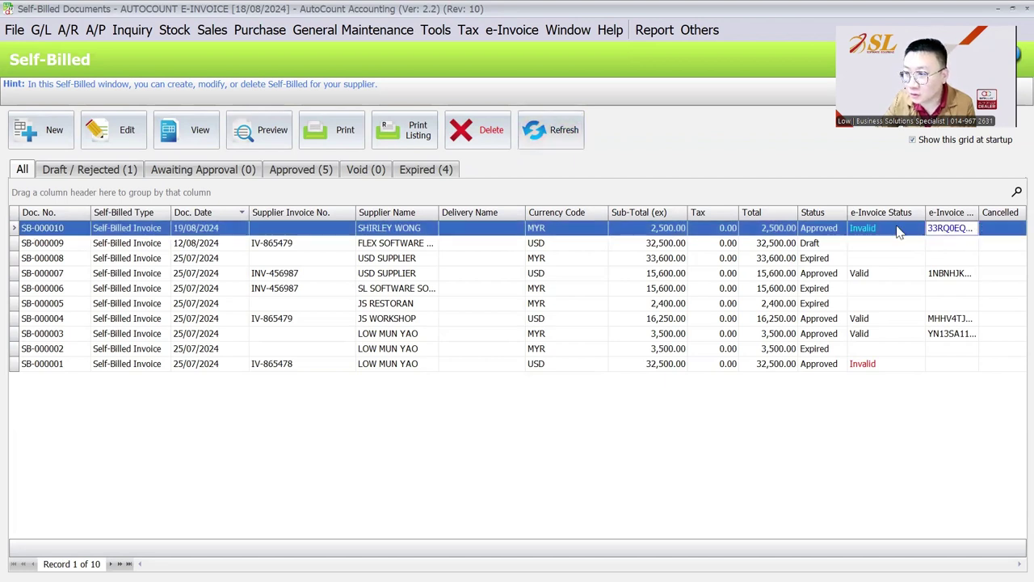
pyautogui.click(883, 279)
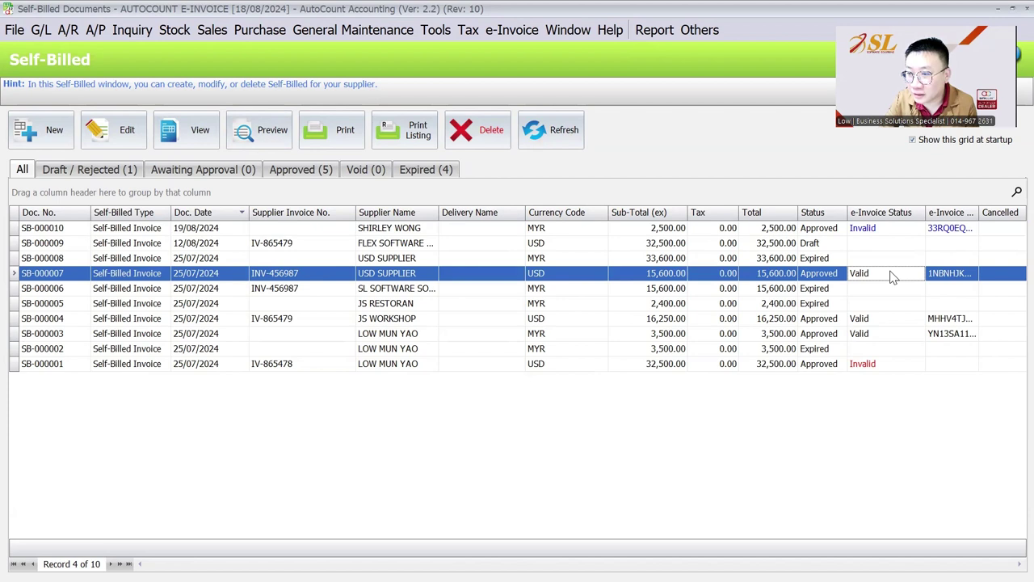
pyautogui.click(900, 232)
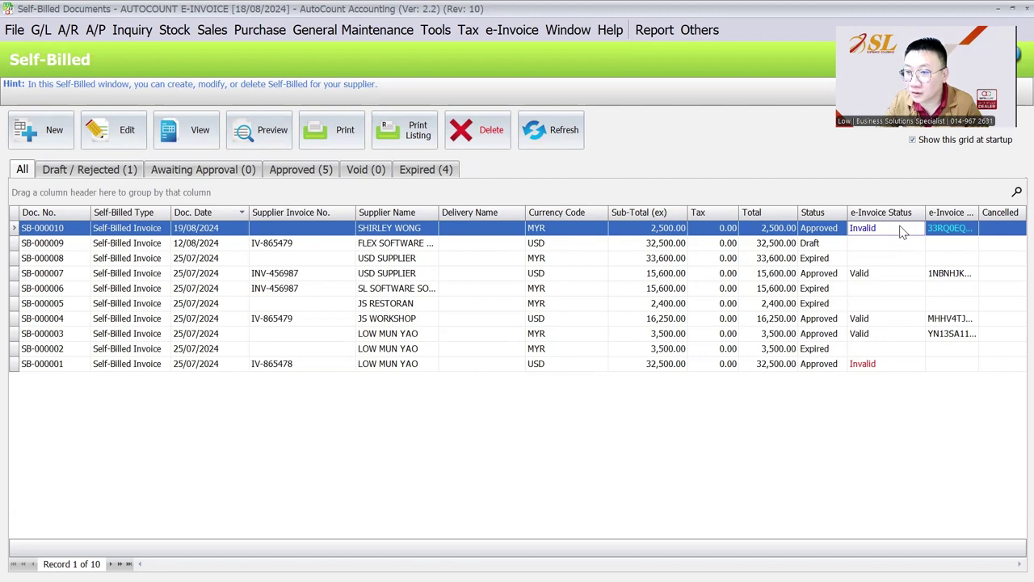
pyautogui.click(267, 131)
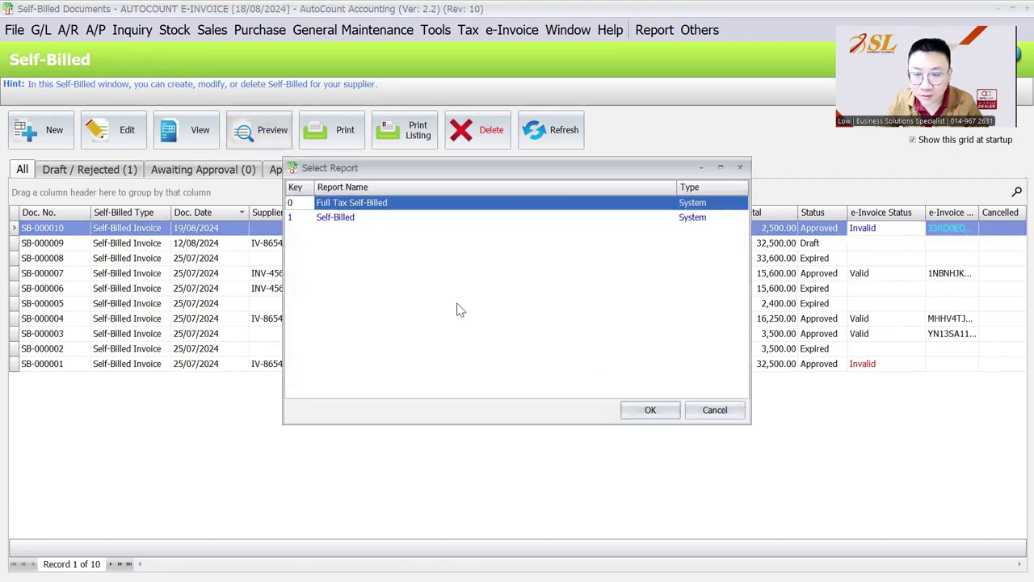
pyautogui.click(646, 411)
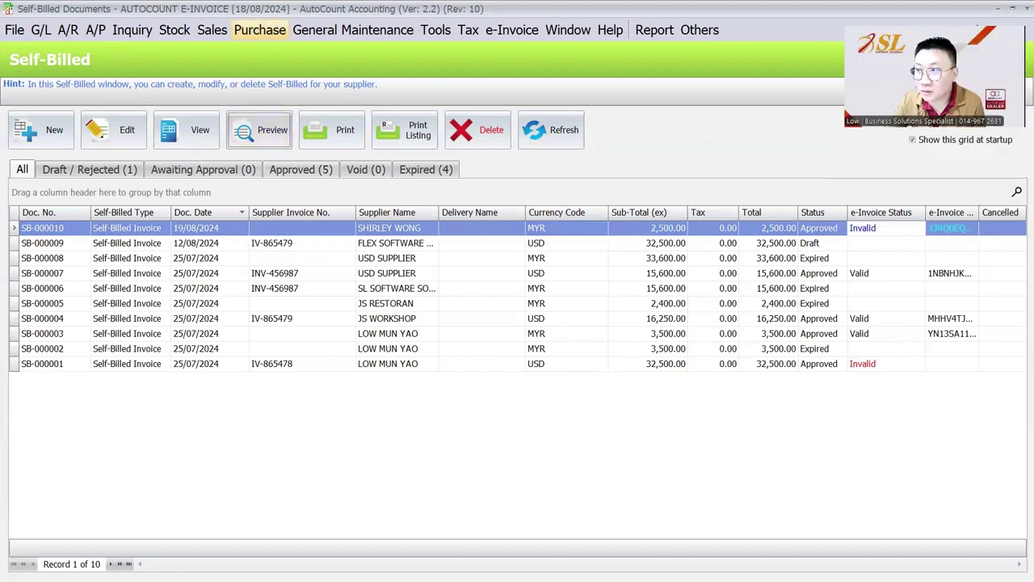
# - Start a new purchase invoice for creditor 400-U001 USD SUPPLIER
pyautogui.click(259, 30)
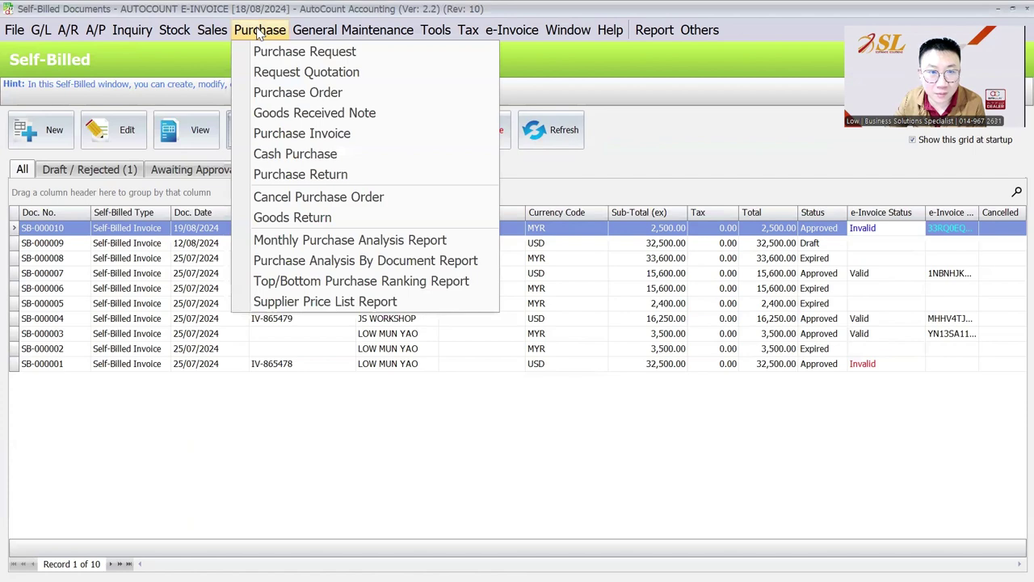
pyautogui.click(291, 133)
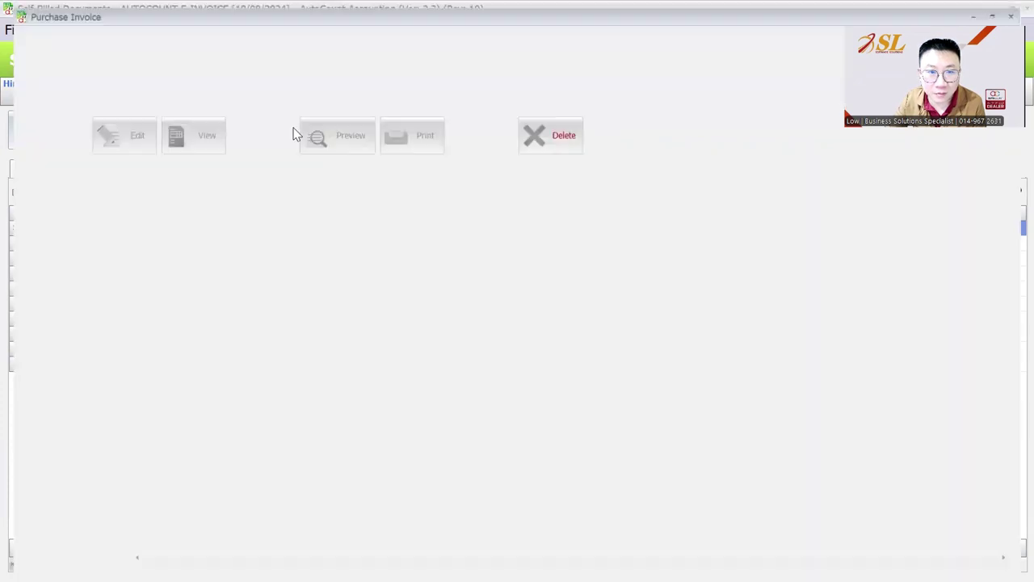
pyautogui.click(68, 141)
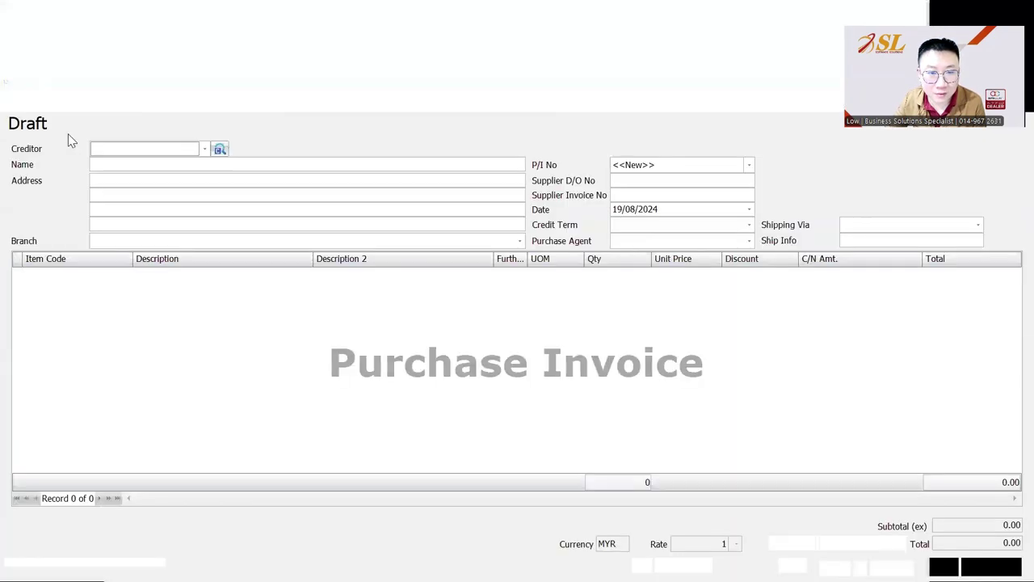
pyautogui.click(129, 152)
pyautogui.click(168, 218)
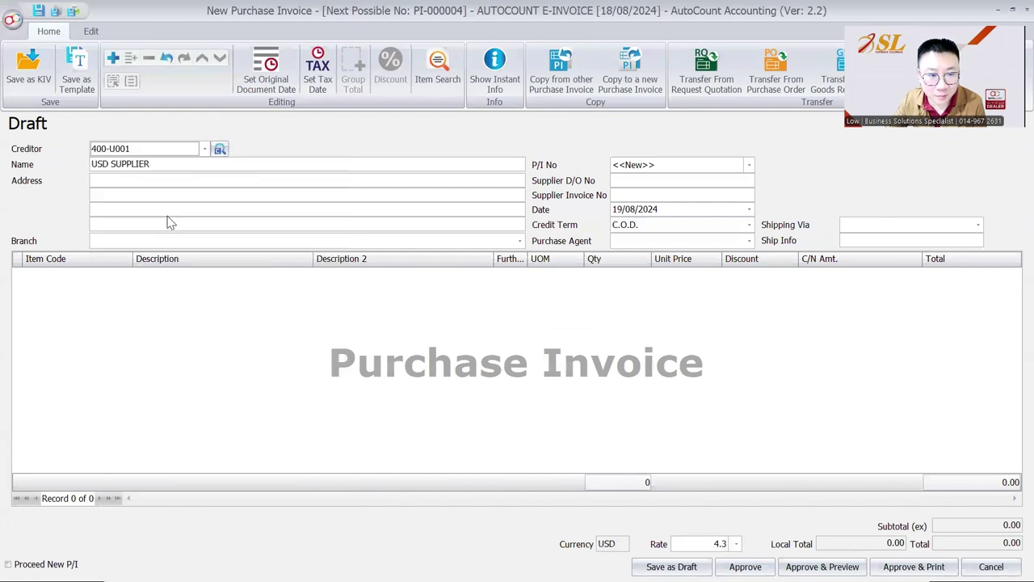
# - Add a STANDARD ITEM line for 1,000 units
pyautogui.rightClick(167, 283)
pyautogui.click(194, 293)
pyautogui.click(126, 276)
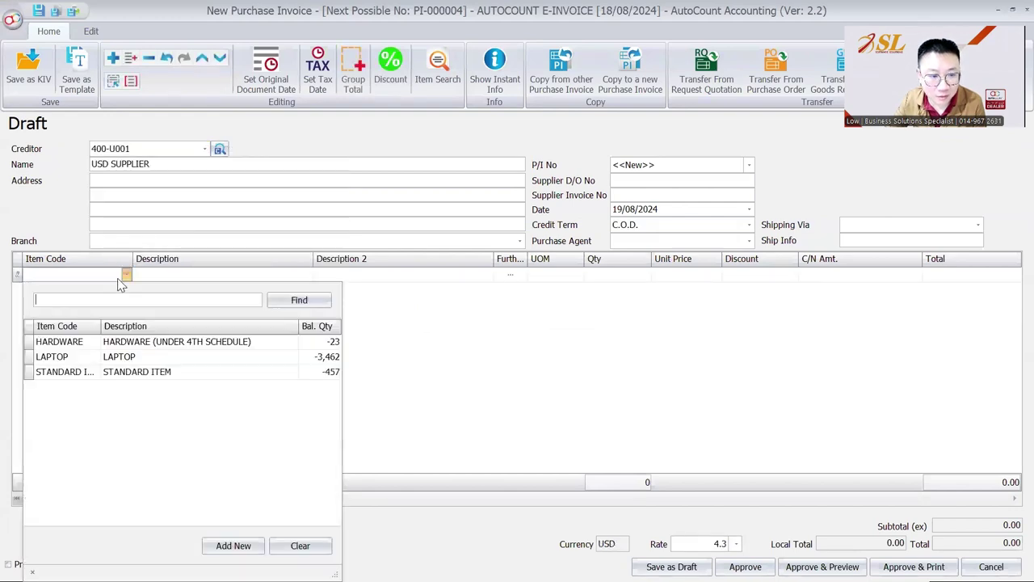
pyautogui.click(129, 341)
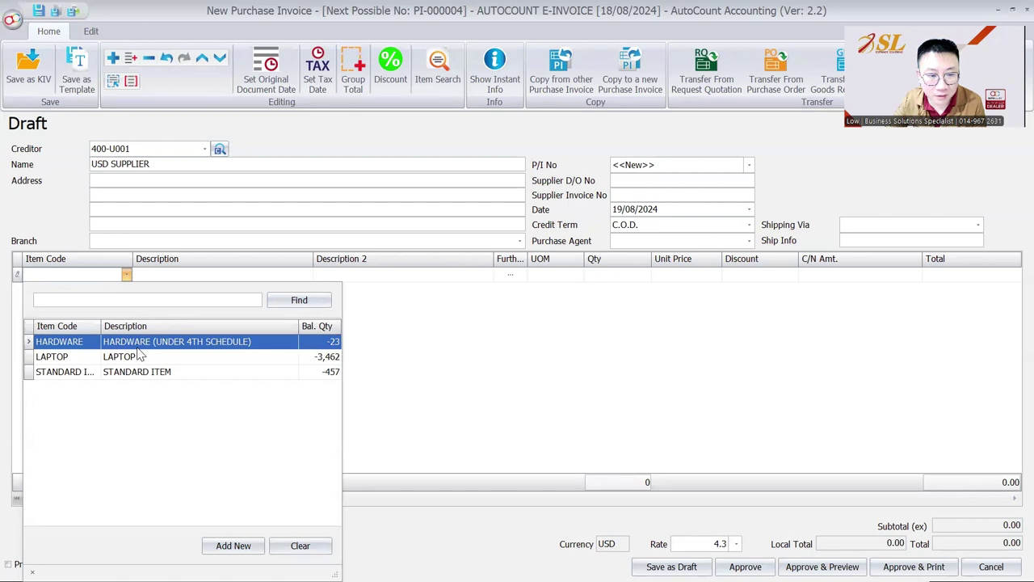
pyautogui.click(138, 371)
pyautogui.click(618, 275)
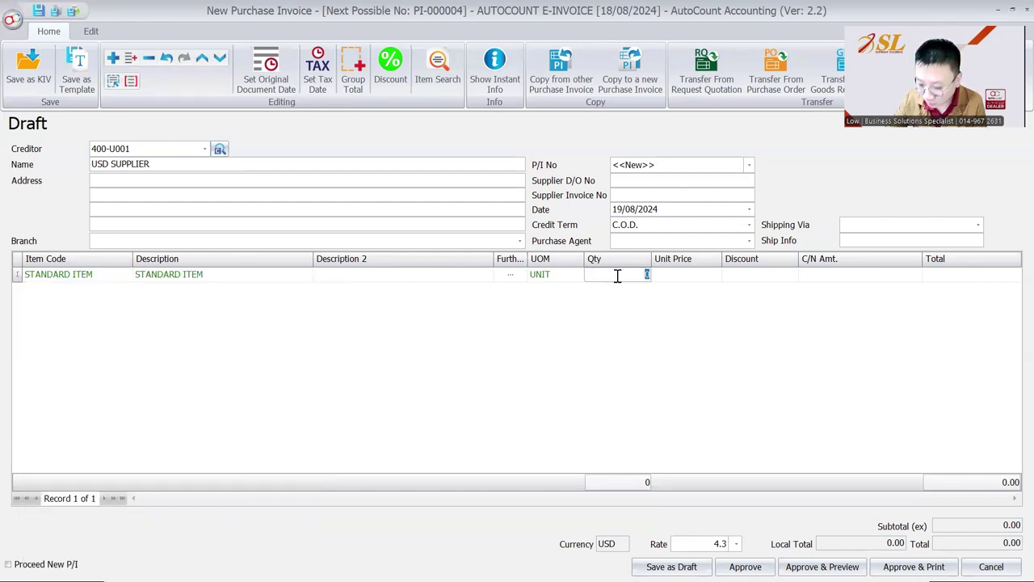
pyautogui.press('Tab')
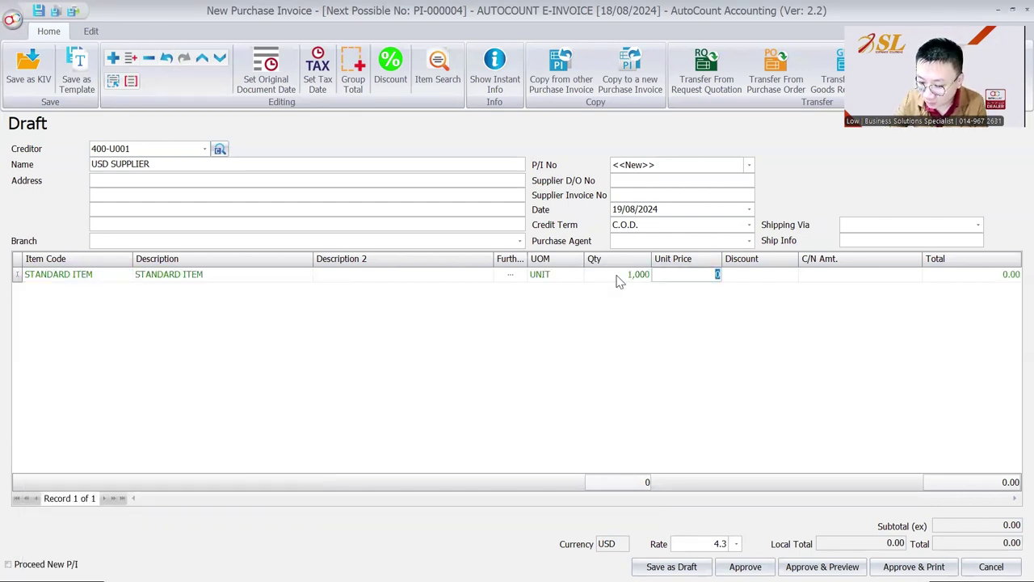
pyautogui.write('250')
pyautogui.press('Tab')
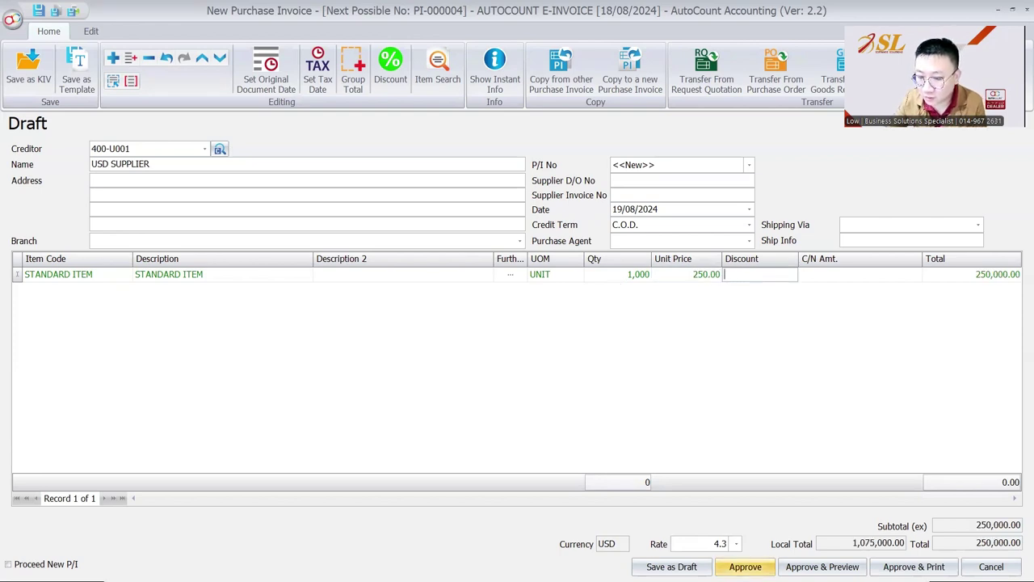
pyautogui.click(745, 566)
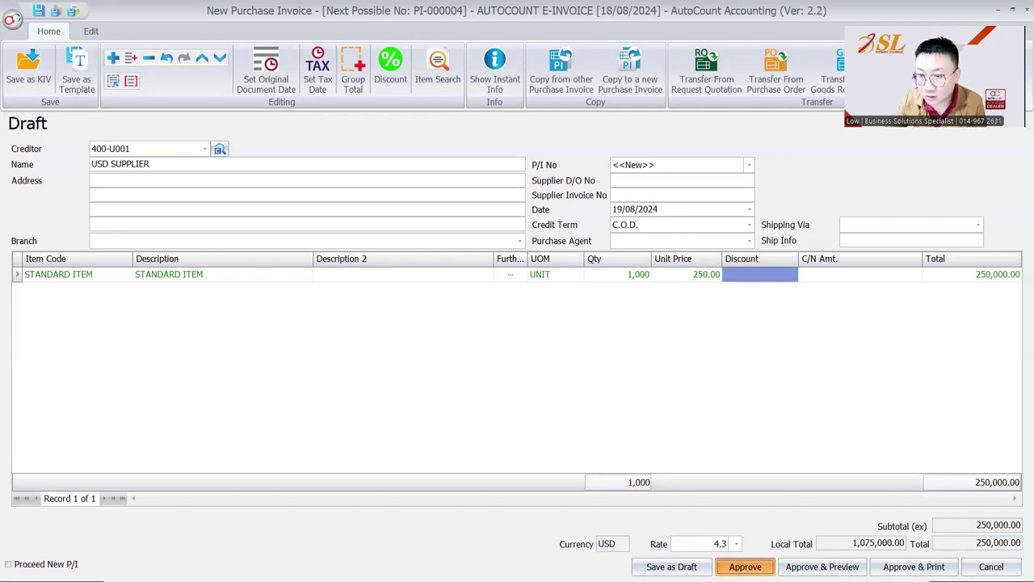
# - Correct the unit price to 100.00 and approve the invoice as PI-000004
pyautogui.click(682, 278)
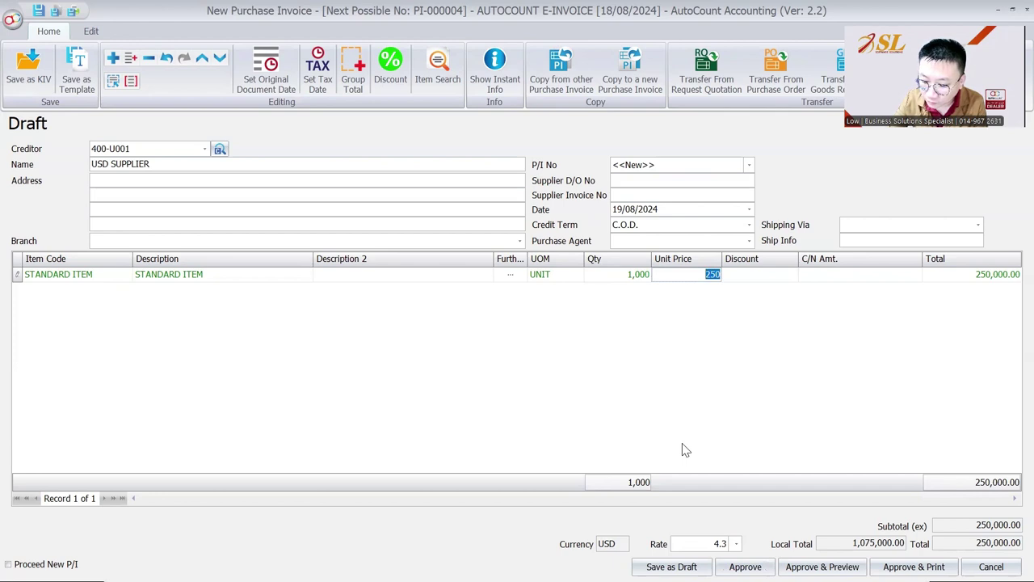
pyautogui.write('100')
pyautogui.press('Tab')
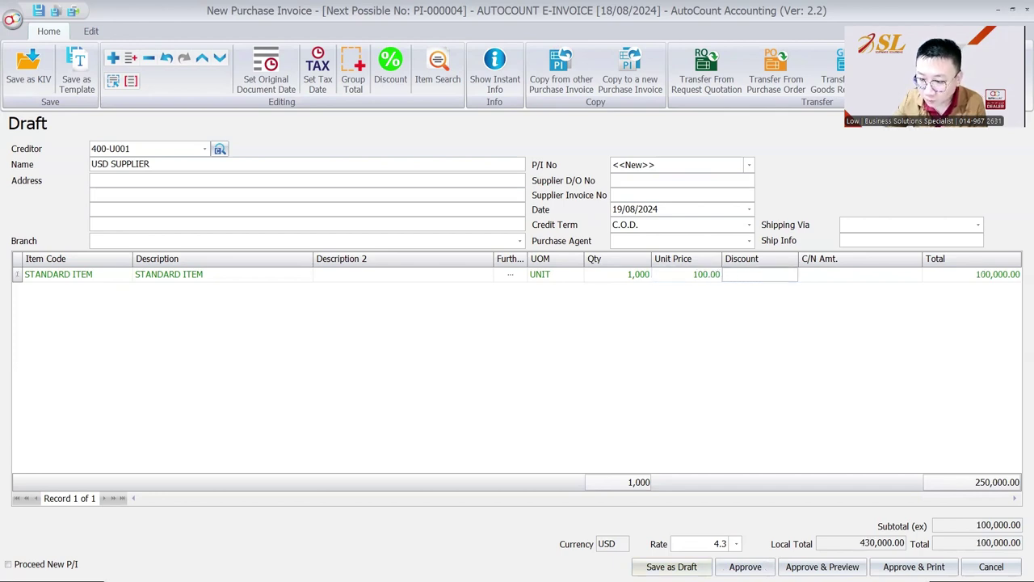
pyautogui.hotkey('ctrl', 's')
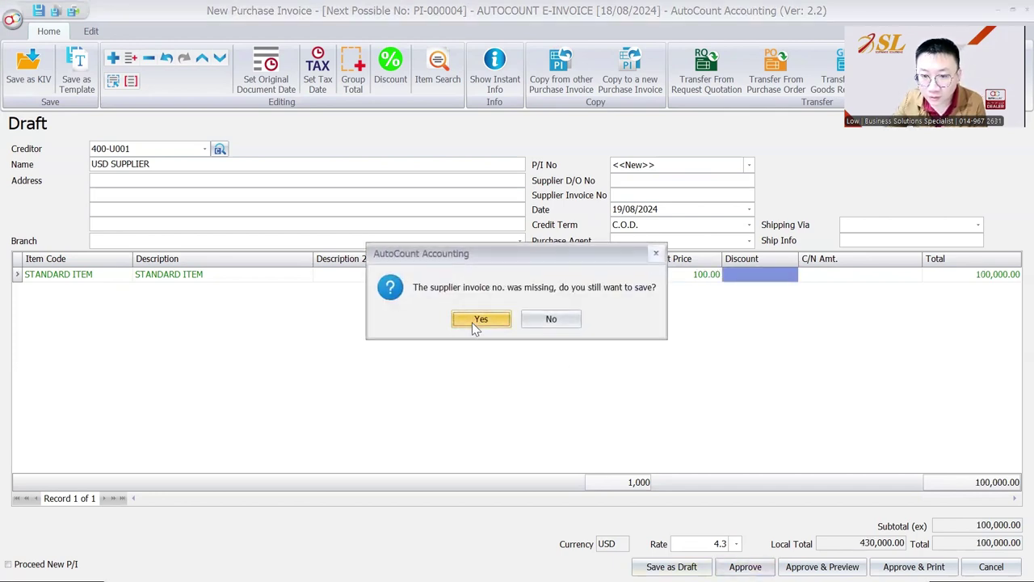
pyautogui.click(478, 320)
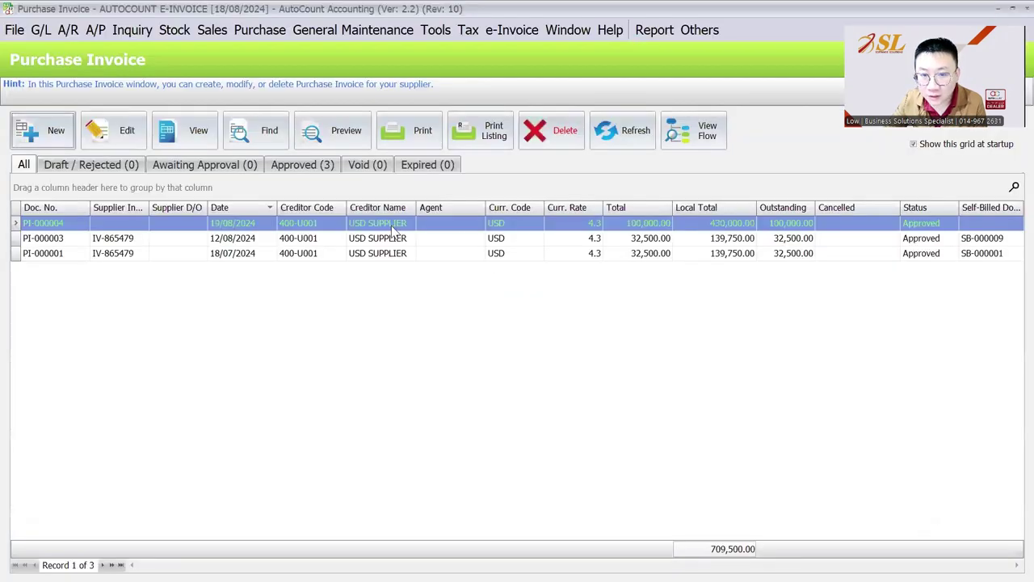
# - Copy PI-000004 into a new self-billed invoice and edit its Annexure customs form reference
pyautogui.click(387, 226)
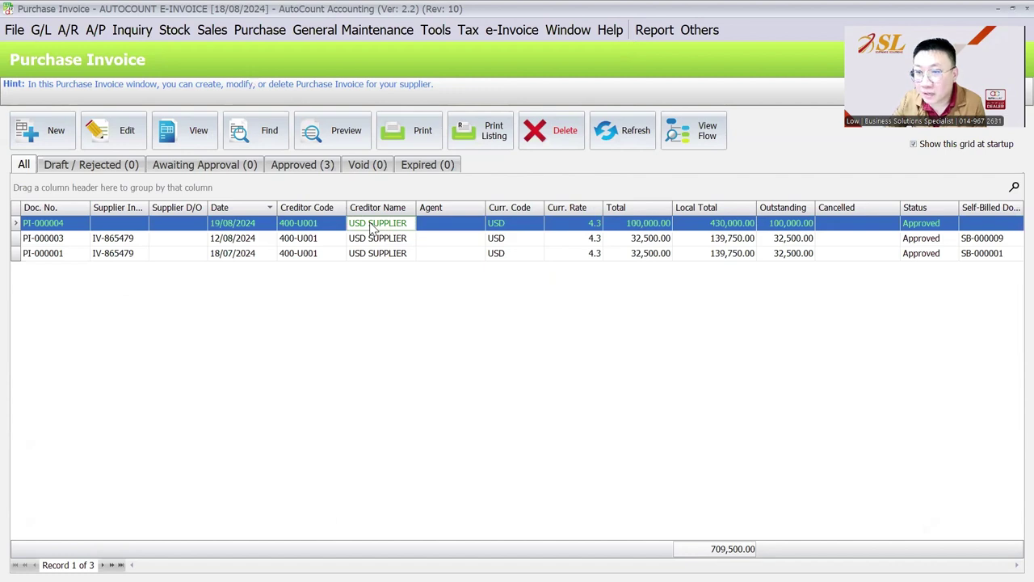
pyautogui.rightClick(372, 228)
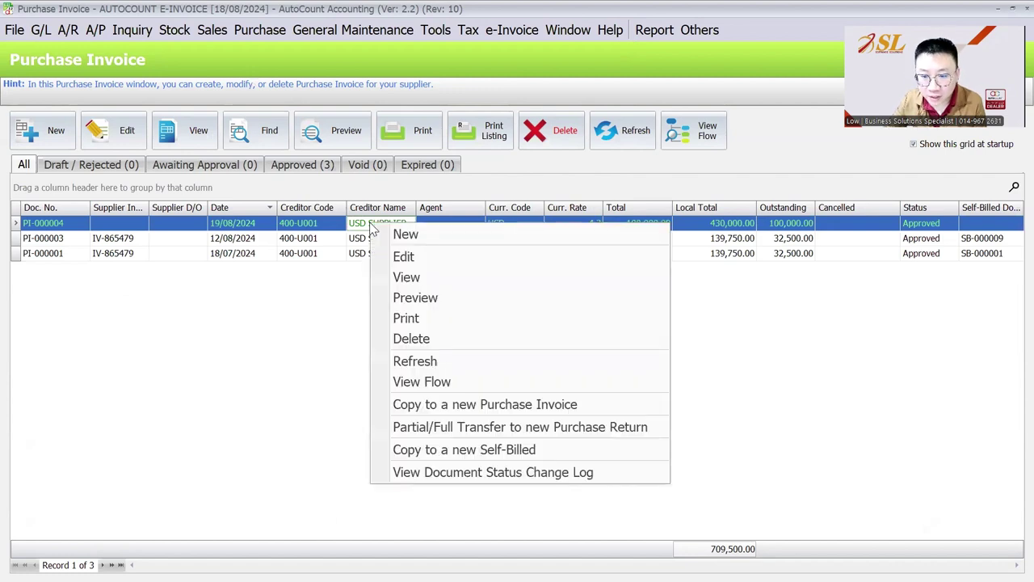
pyautogui.click(459, 452)
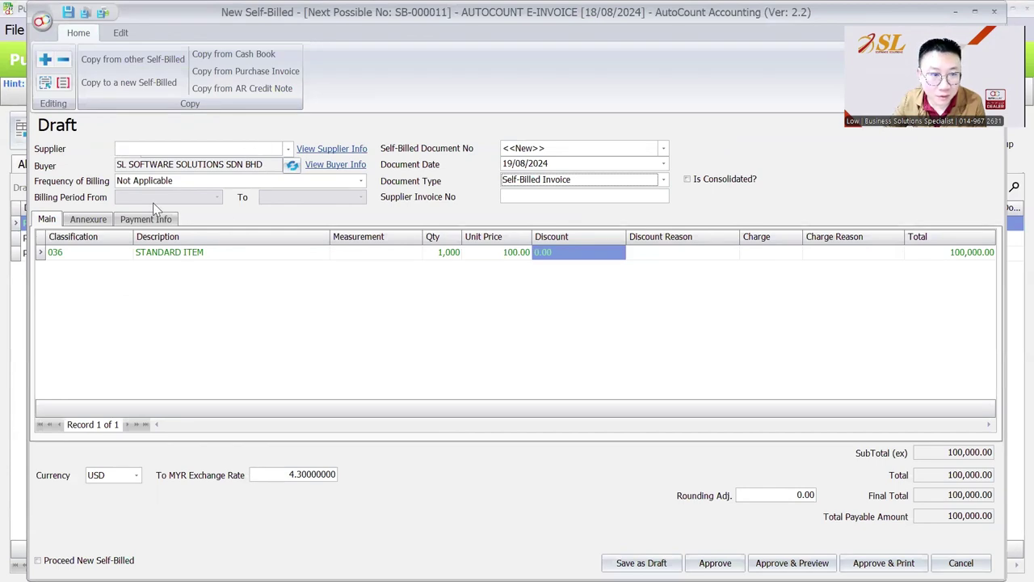
pyautogui.click(97, 226)
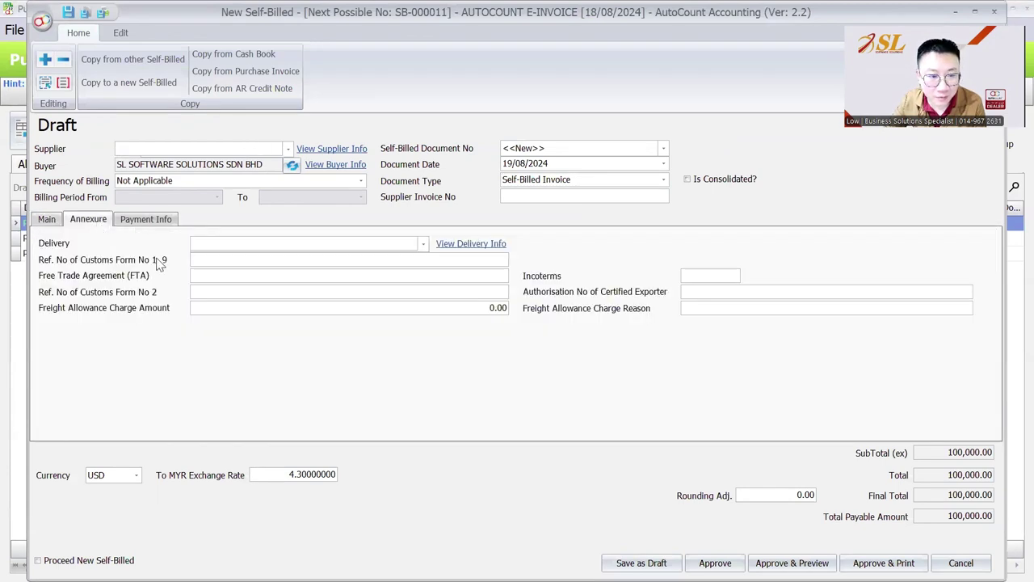
pyautogui.click(204, 256)
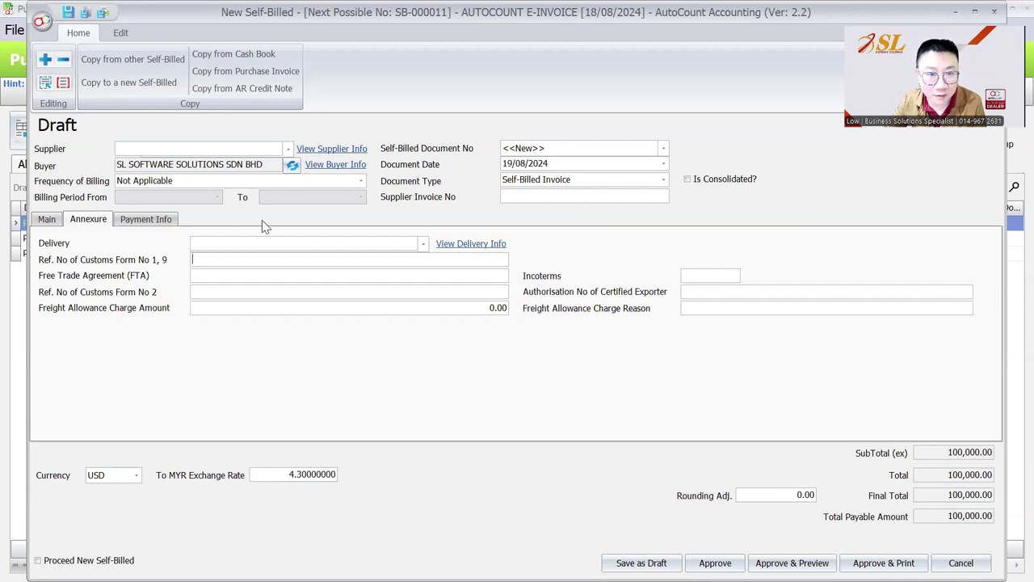
# - In the supplier's tax entity info, keep business type Business, set country ROMANIA, and mark as foreign TIN
pyautogui.click(317, 152)
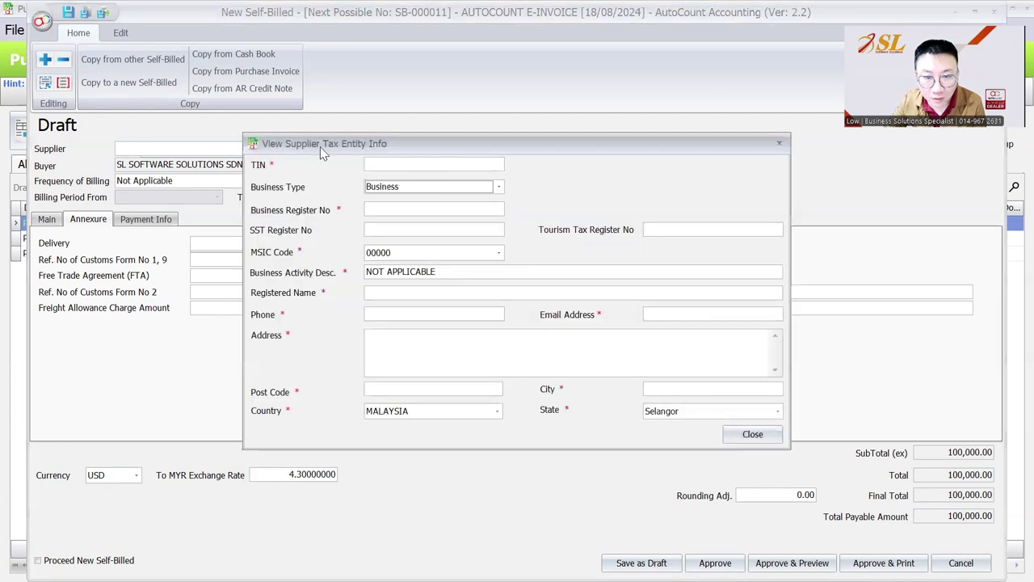
pyautogui.click(407, 185)
pyautogui.click(410, 187)
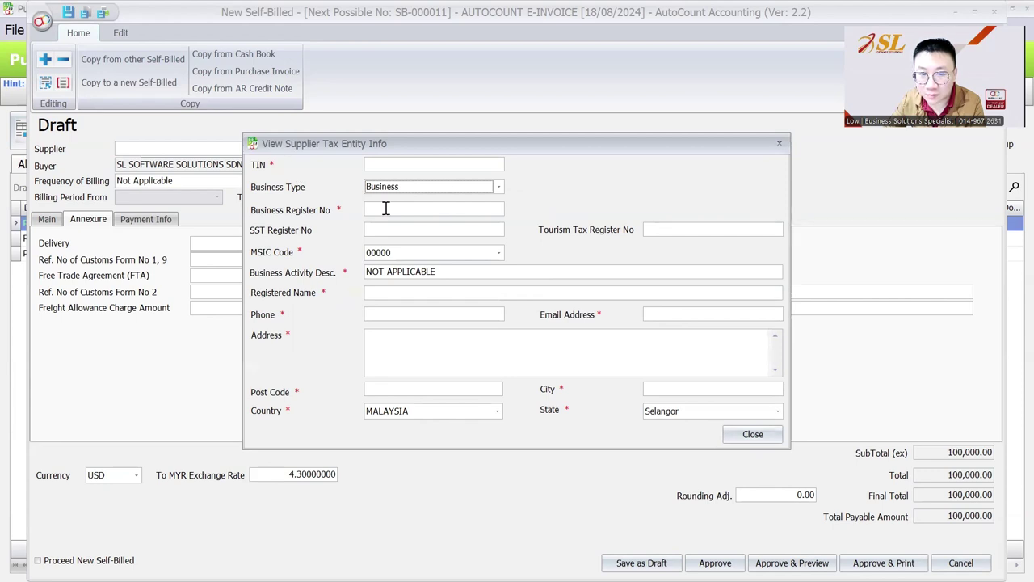
pyautogui.click(465, 410)
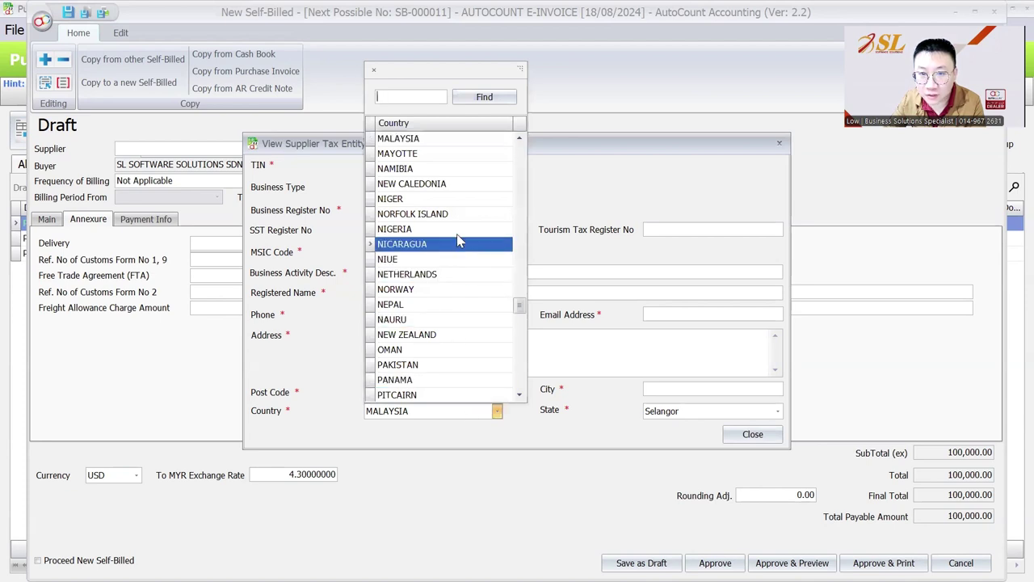
pyautogui.scroll(-1, 457, 257)
pyautogui.scroll(-7, 457, 256)
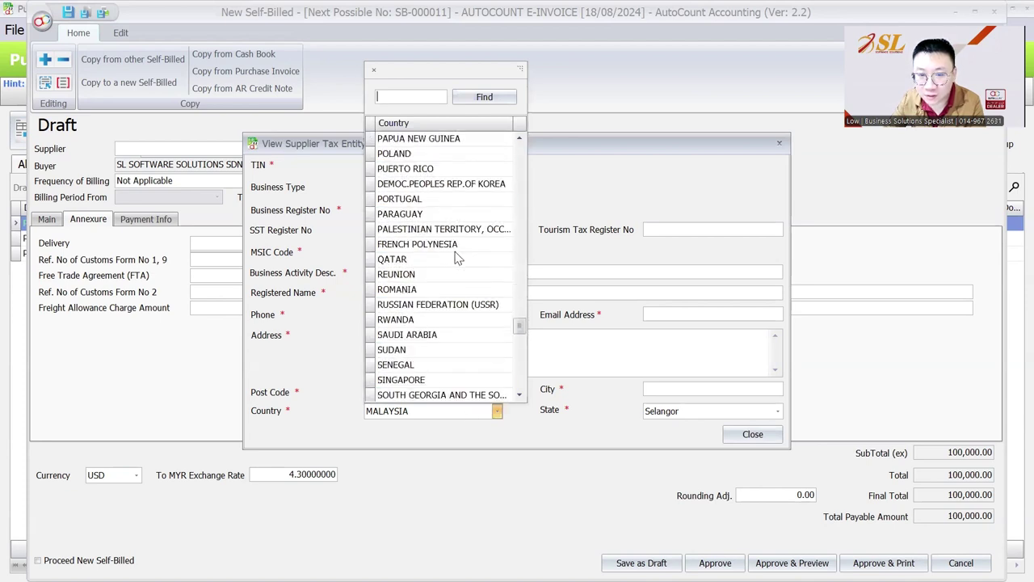
pyautogui.click(451, 247)
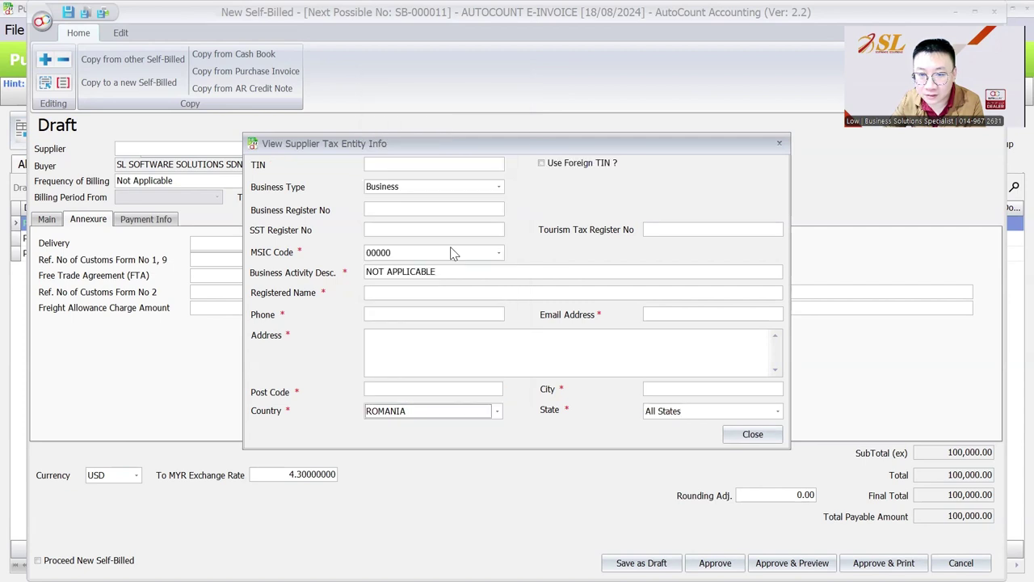
pyautogui.click(542, 165)
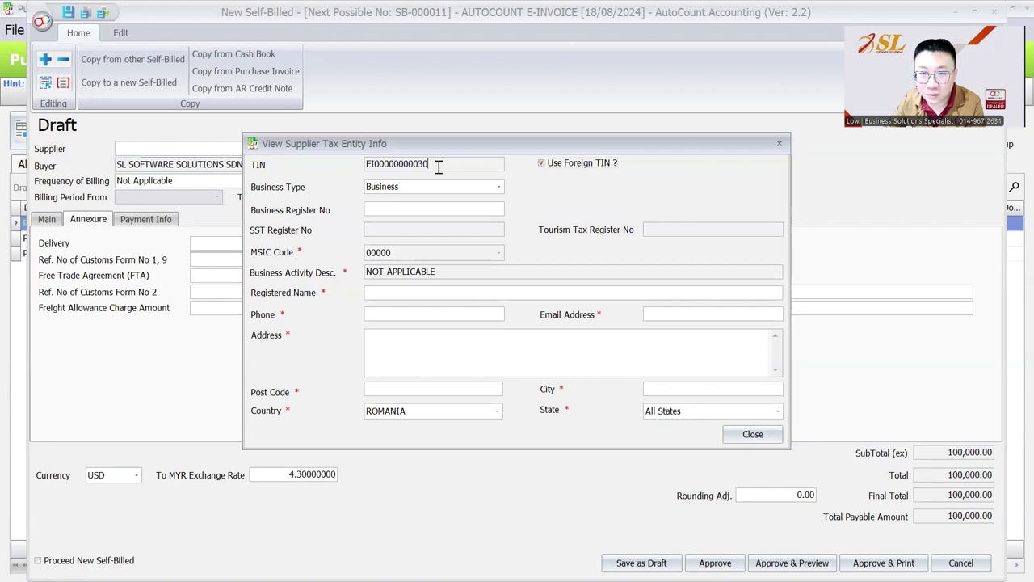
pyautogui.moveTo(437, 165); pyautogui.dragTo(357, 165)
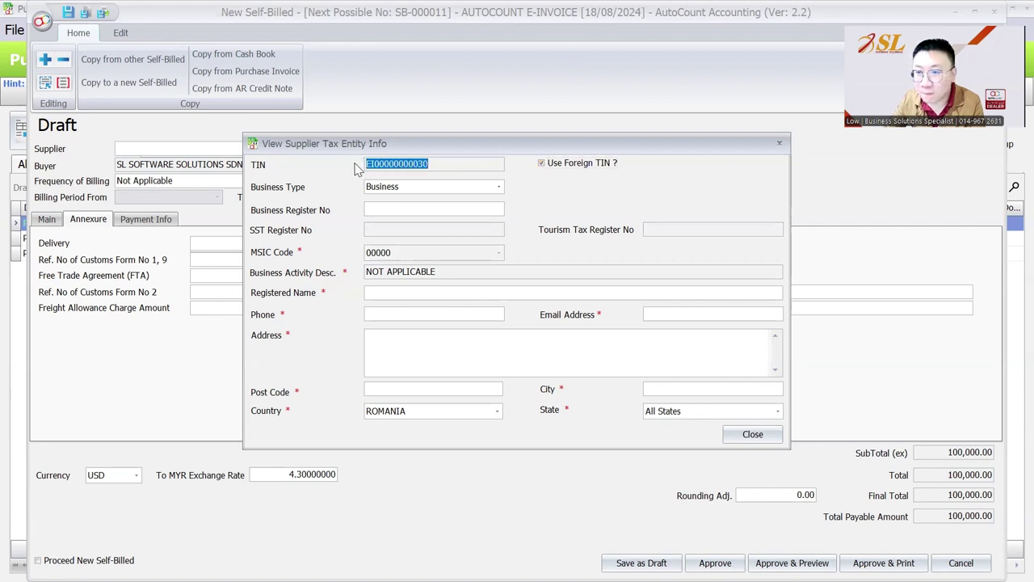
pyautogui.click(392, 207)
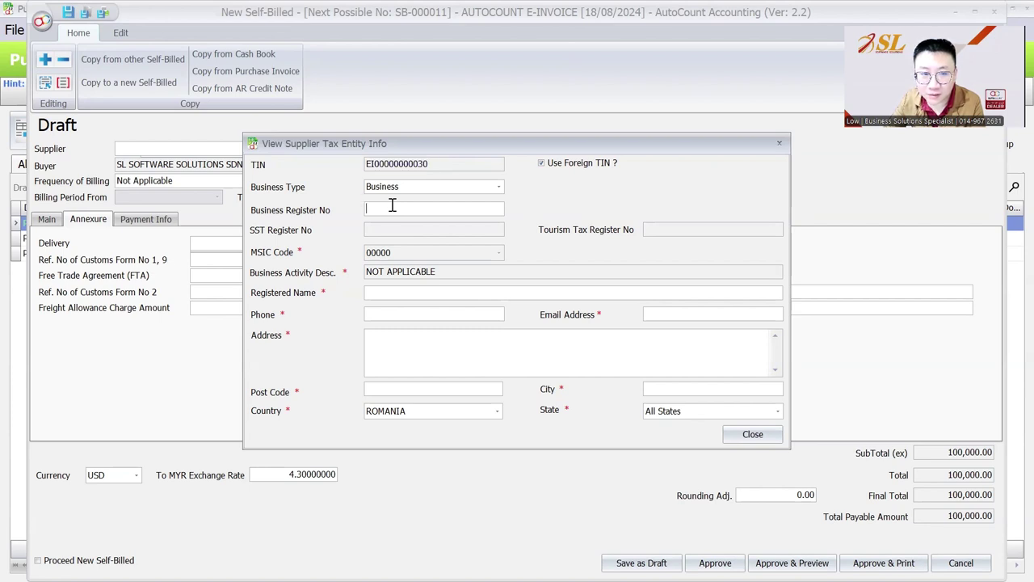
# - Enter 'USD SUPPLIER' as the supplier's registered name
pyautogui.click(419, 292)
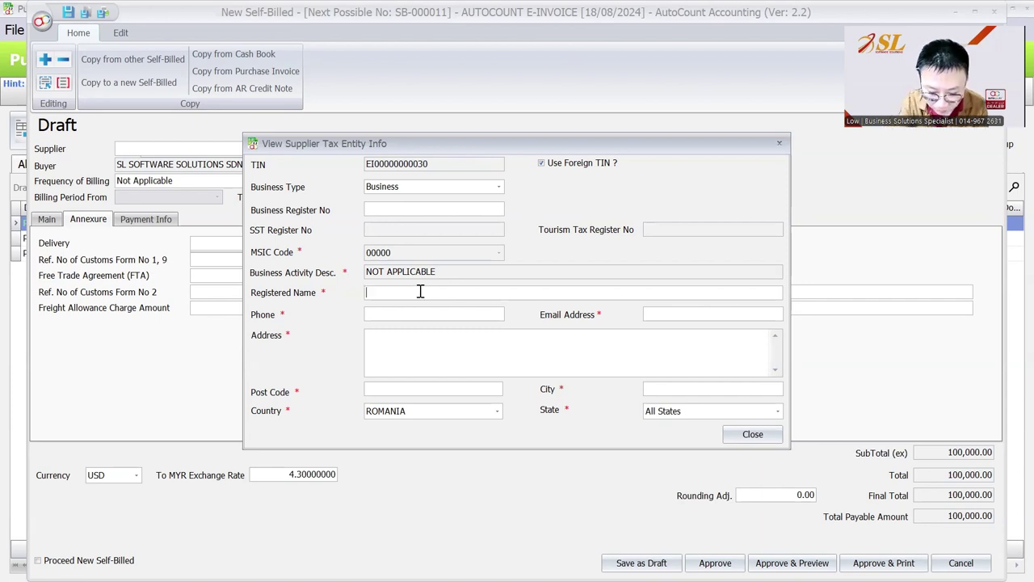
pyautogui.write('USD ')
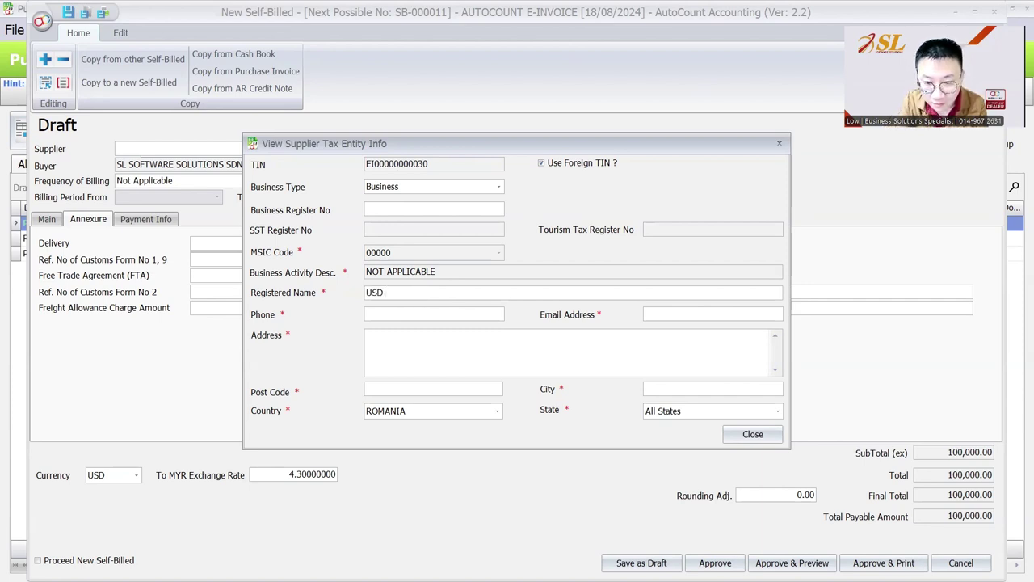
pyautogui.write('SUPPLIER')
pyautogui.press('BackSpace')
pyautogui.press('BackSpace')
pyautogui.press('BackSpace')
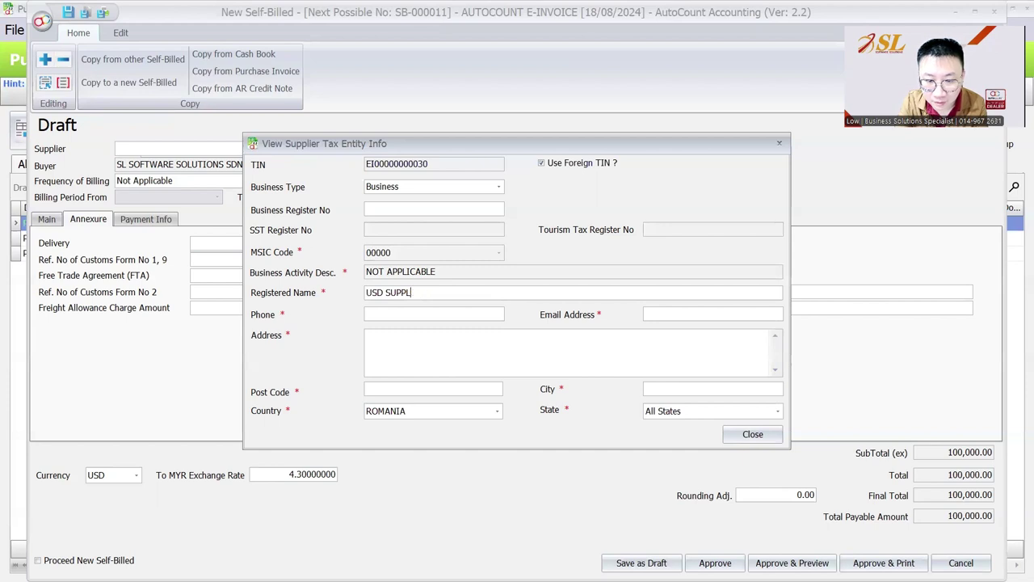
pyautogui.write('IER')
pyautogui.press('BackSpace')
pyautogui.press('BackSpace')
pyautogui.press('BackSpace')
pyautogui.write('IER')
pyautogui.press('Tab')
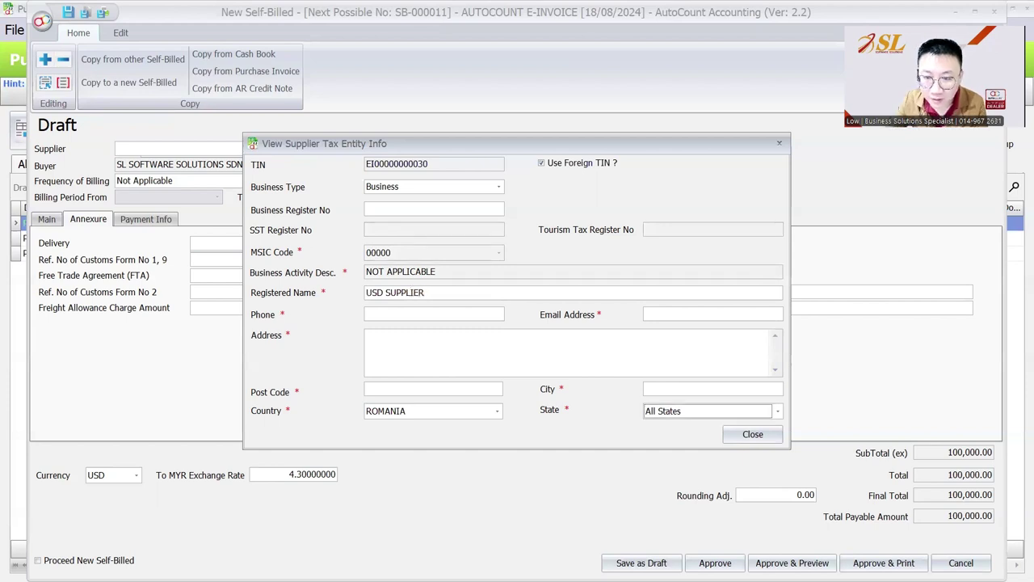
# - Fill phone, email, address, post code and city with placeholder zeros and close the tax details
pyautogui.click(461, 314)
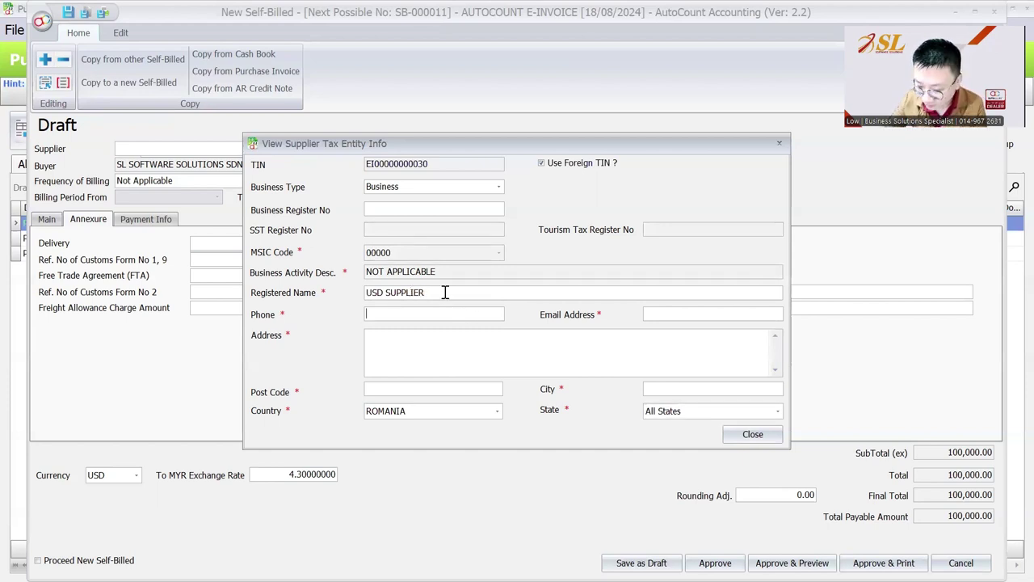
pyautogui.write('0000000000')
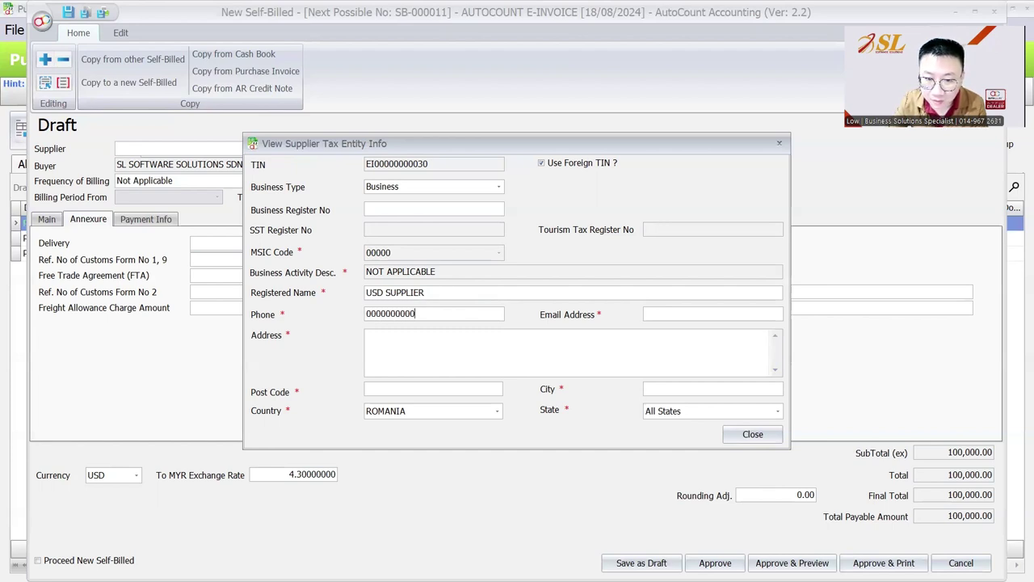
pyautogui.press('Tab')
pyautogui.write('000000000')
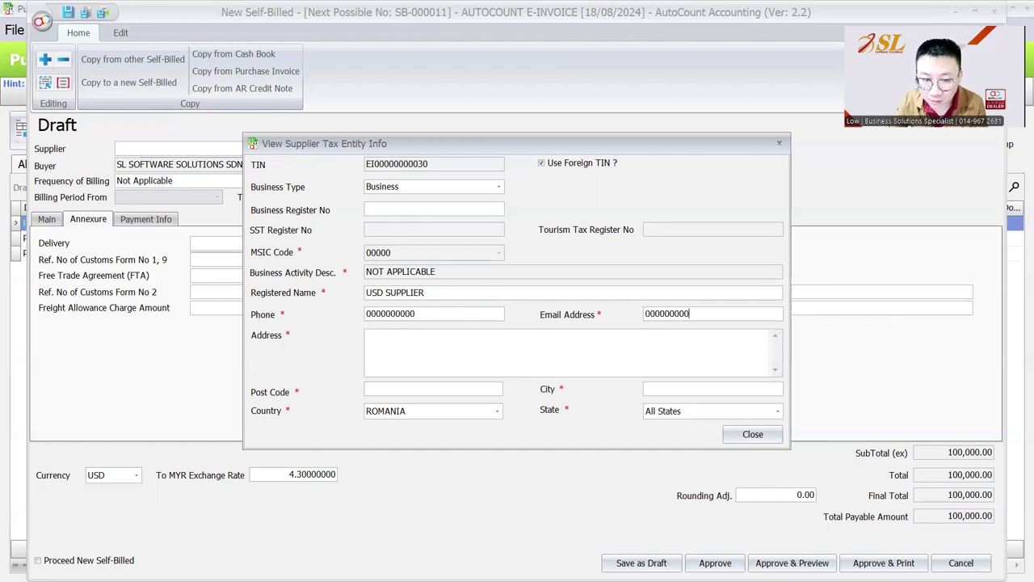
pyautogui.press('Tab')
pyautogui.write('00000')
pyautogui.press('Tab')
pyautogui.write('00000')
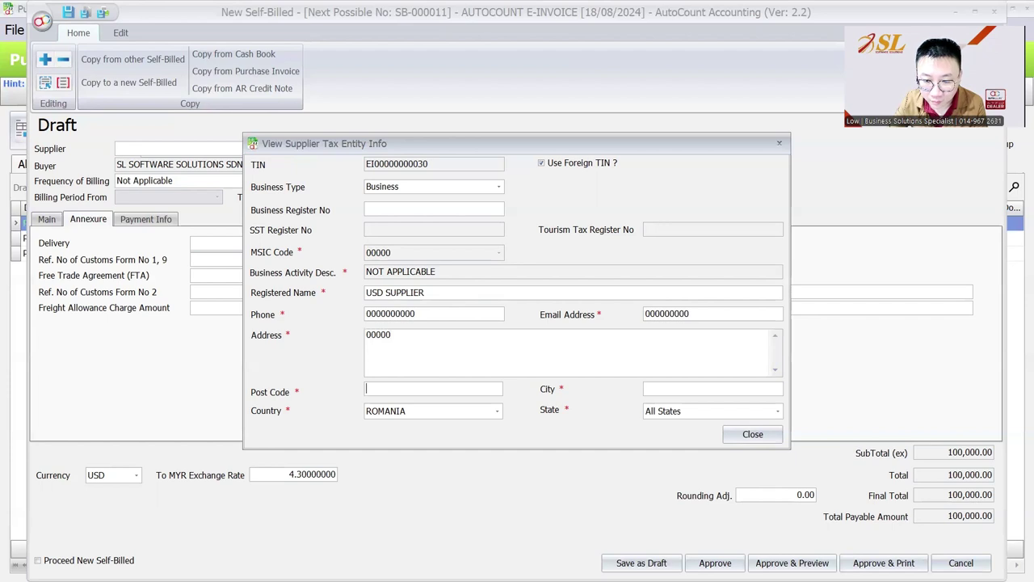
pyautogui.press('Tab')
pyautogui.write('00000')
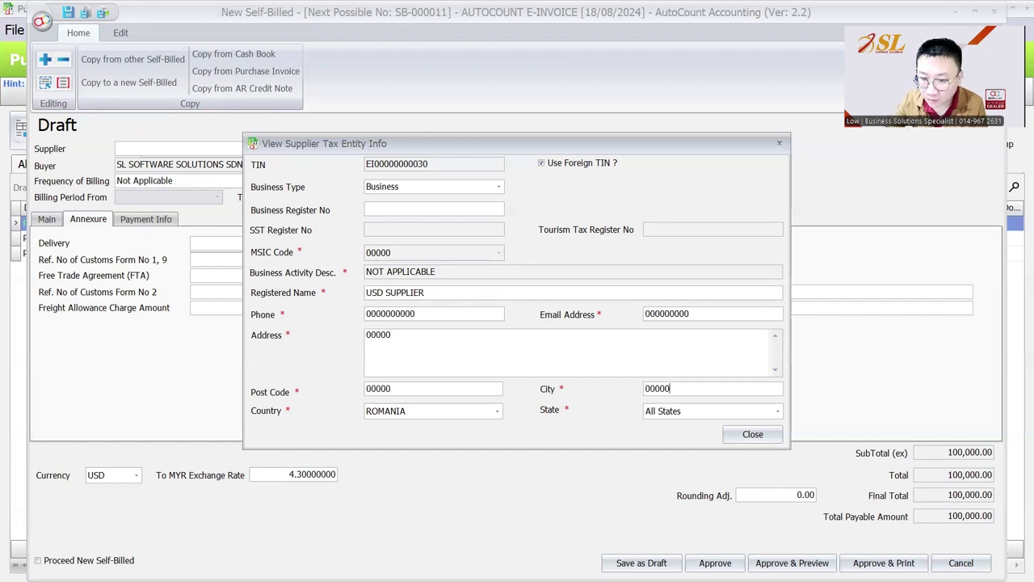
pyautogui.click(726, 430)
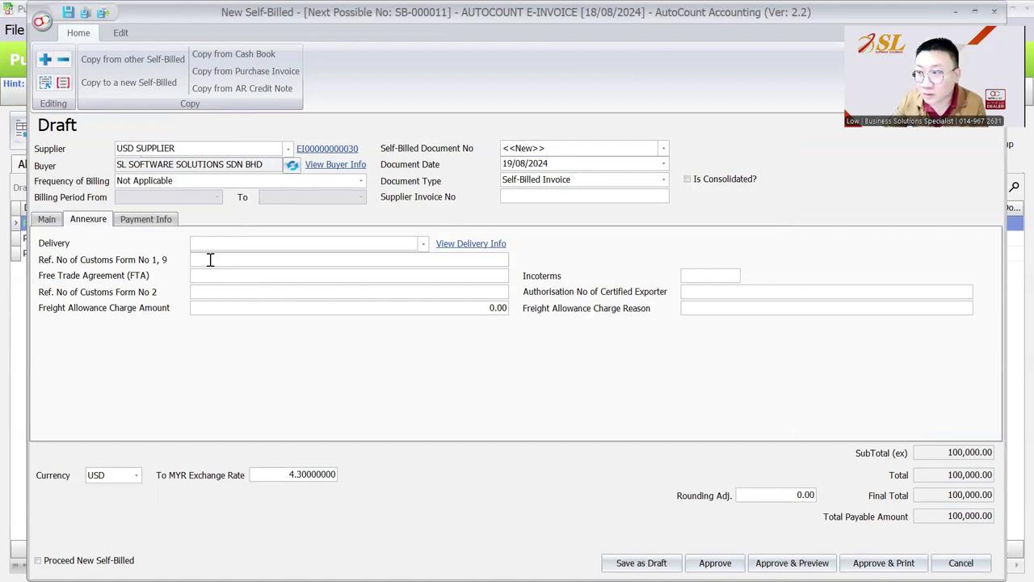
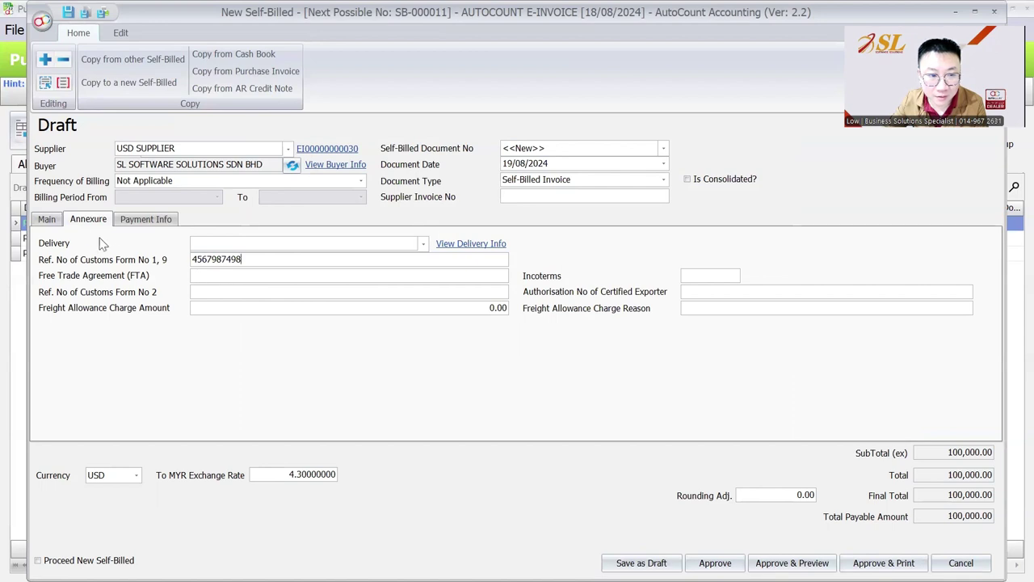
pyautogui.click(46, 219)
pyautogui.click(82, 220)
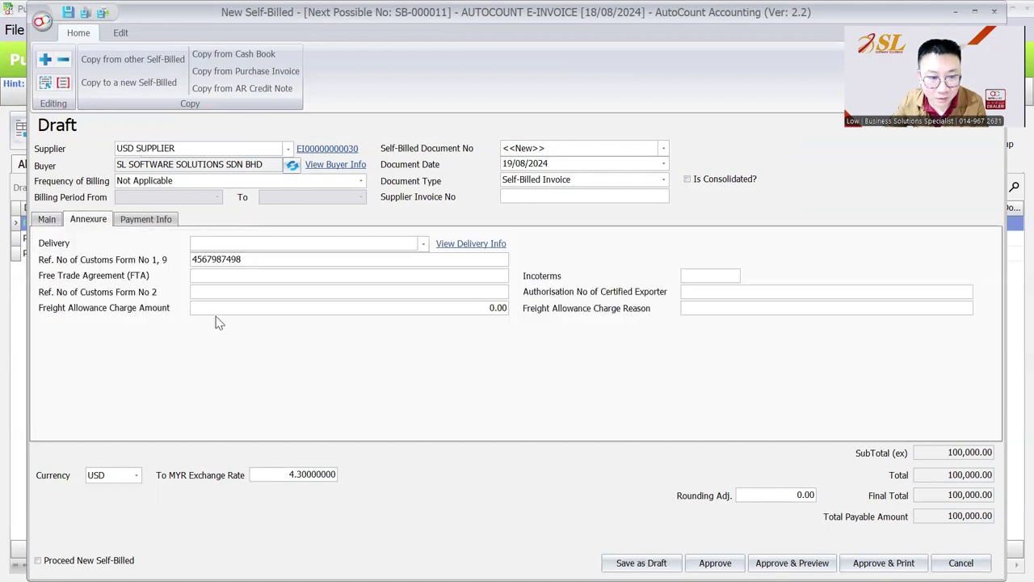
pyautogui.click(50, 221)
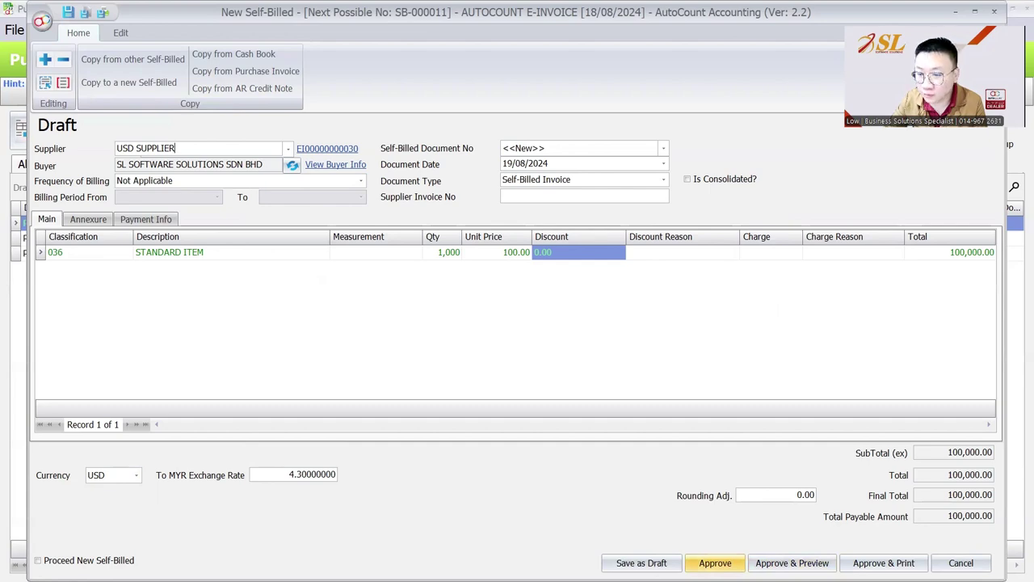
pyautogui.click(715, 562)
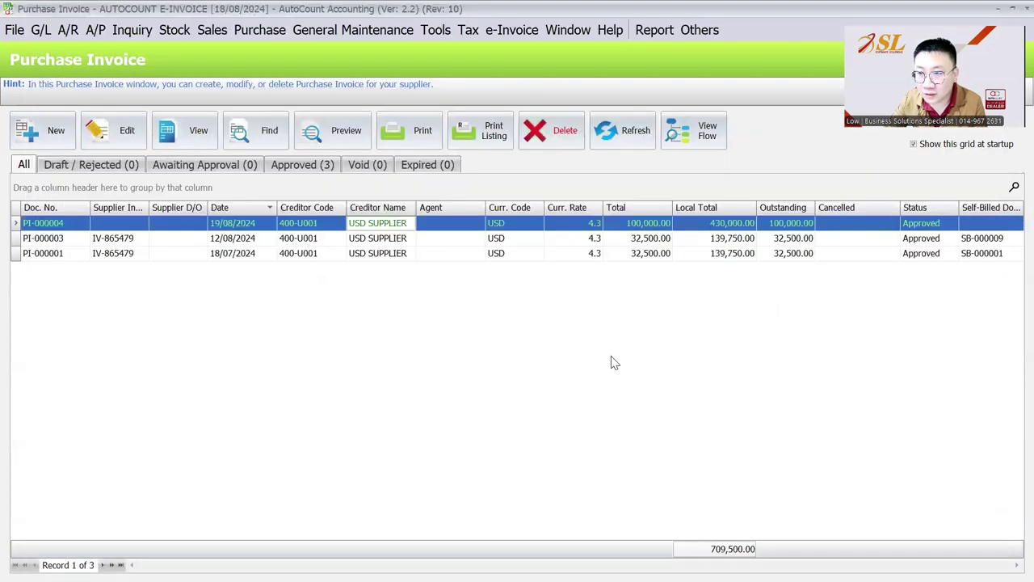
# - Refresh the purchase invoices to check PI-000004's link, then refresh the Self-Billed list showing SB-000011 Valid
pyautogui.click(611, 133)
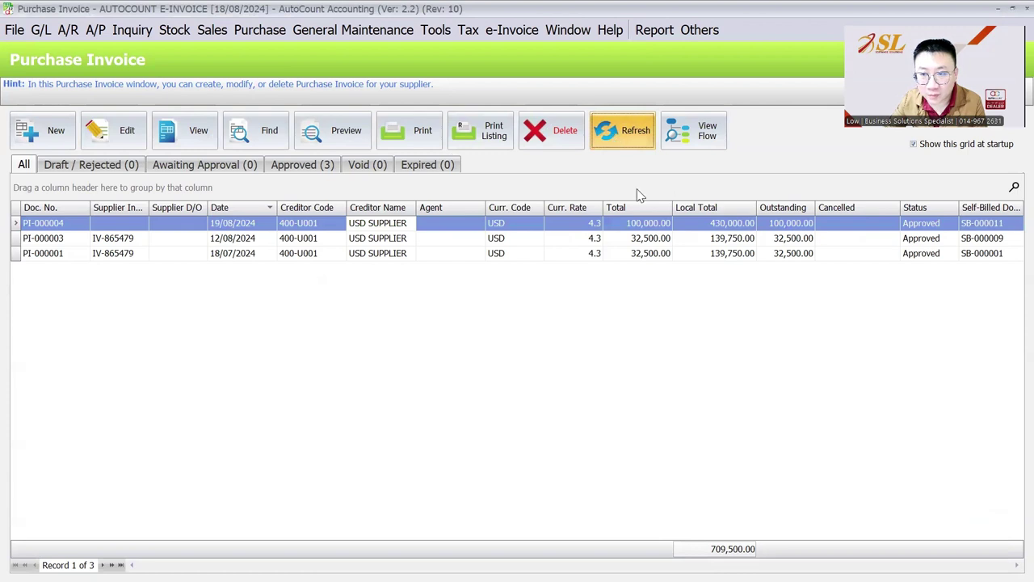
pyautogui.click(926, 226)
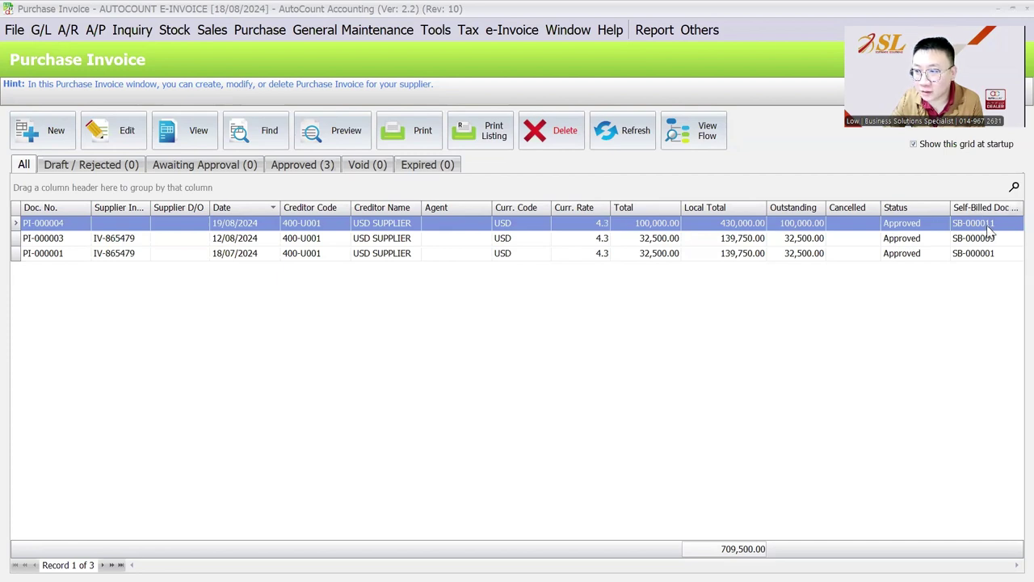
pyautogui.click(516, 31)
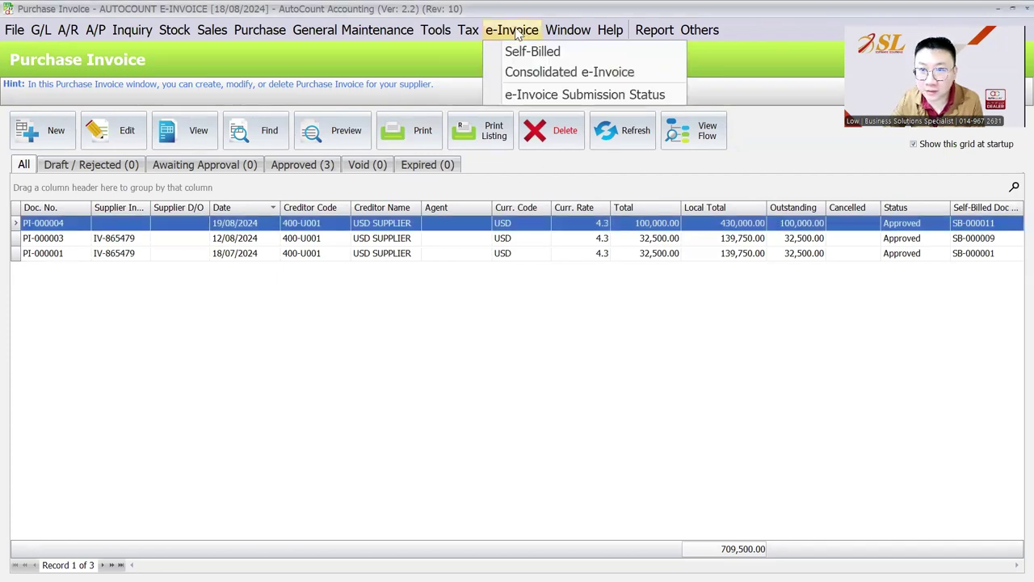
pyautogui.click(522, 53)
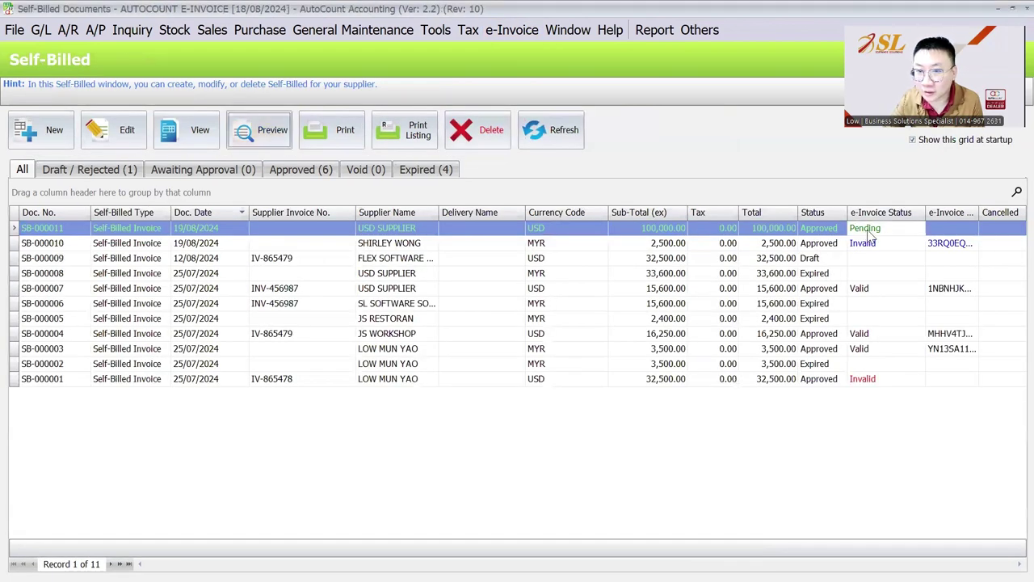
pyautogui.click(566, 133)
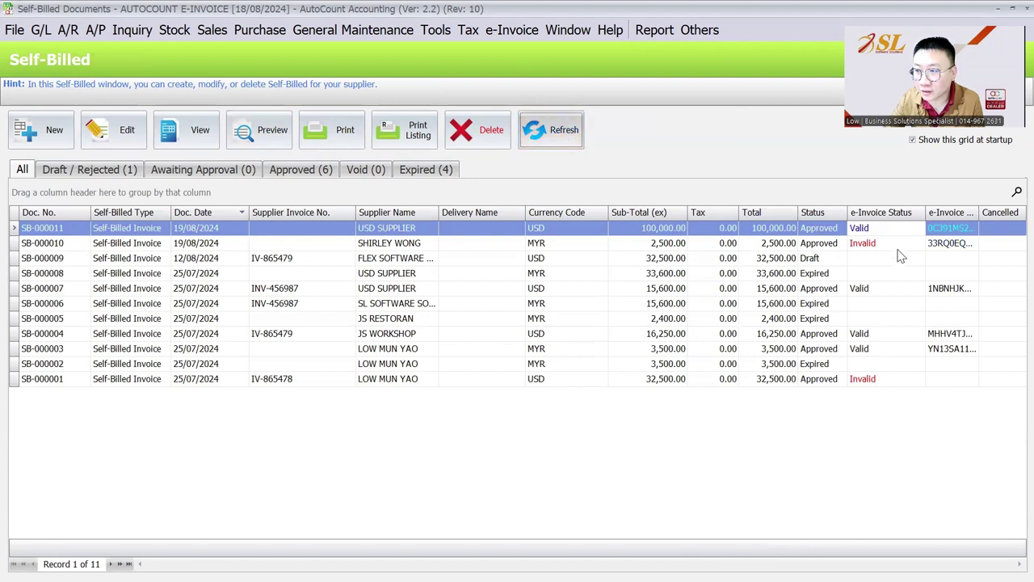
pyautogui.moveTo(925, 211); pyautogui.dragTo(903, 211)
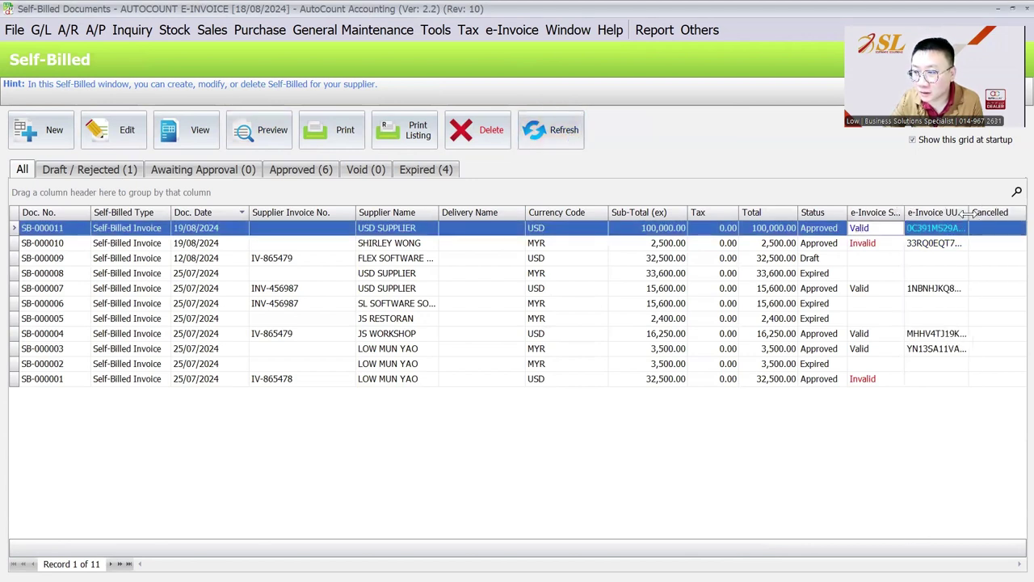
# - Widen the UUID column, then preview SB-000011 in Full Tax Self-Billed layout with its LHDN QR code
pyautogui.moveTo(969, 212); pyautogui.dragTo(982, 211)
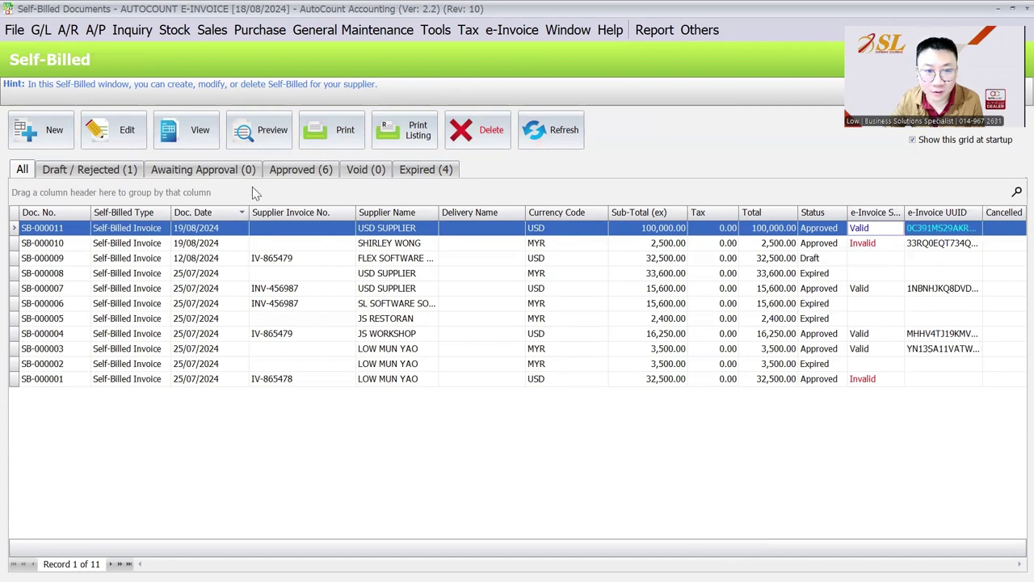
pyautogui.click(251, 136)
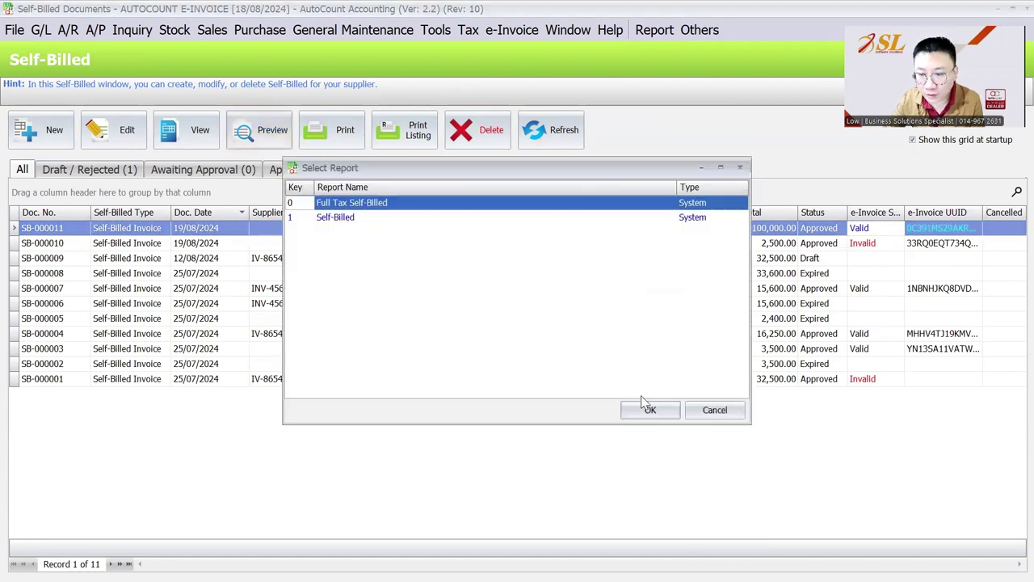
pyautogui.click(648, 411)
pyautogui.scroll(-3, 606, 380)
pyautogui.scroll(-3, 606, 368)
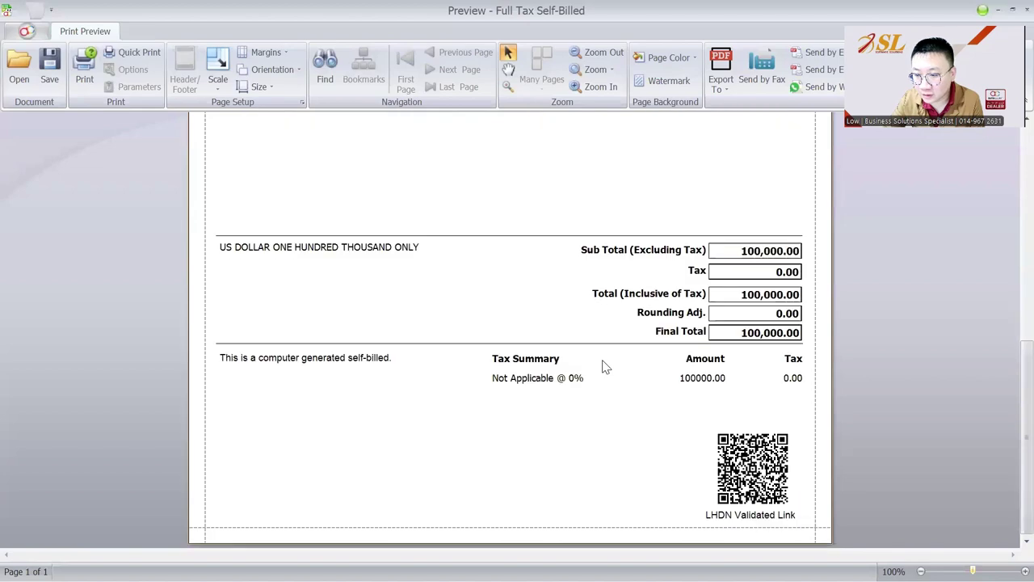
pyautogui.scroll(8, 604, 365)
pyautogui.scroll(-8, 604, 366)
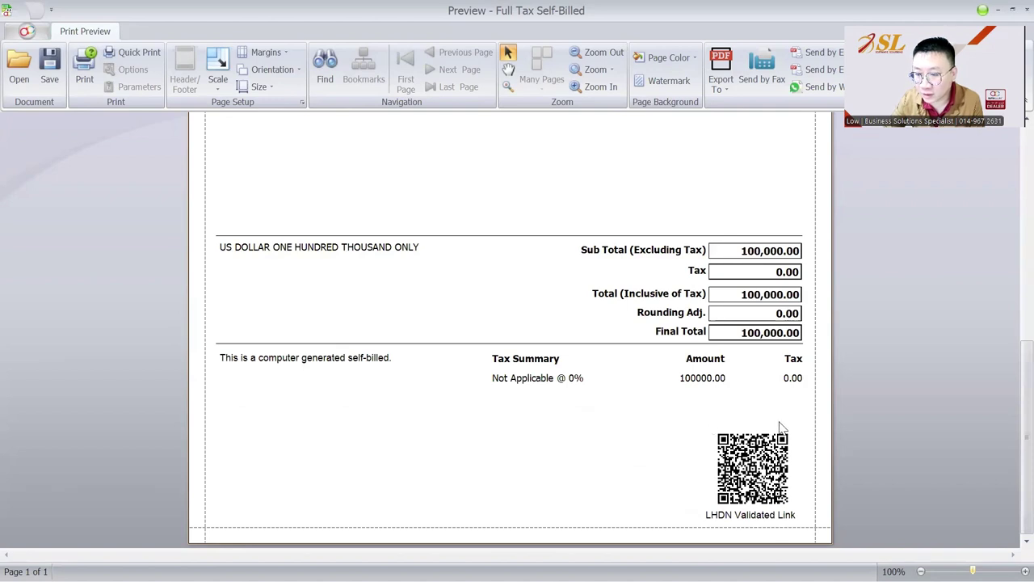
pyautogui.scroll(8, 781, 426)
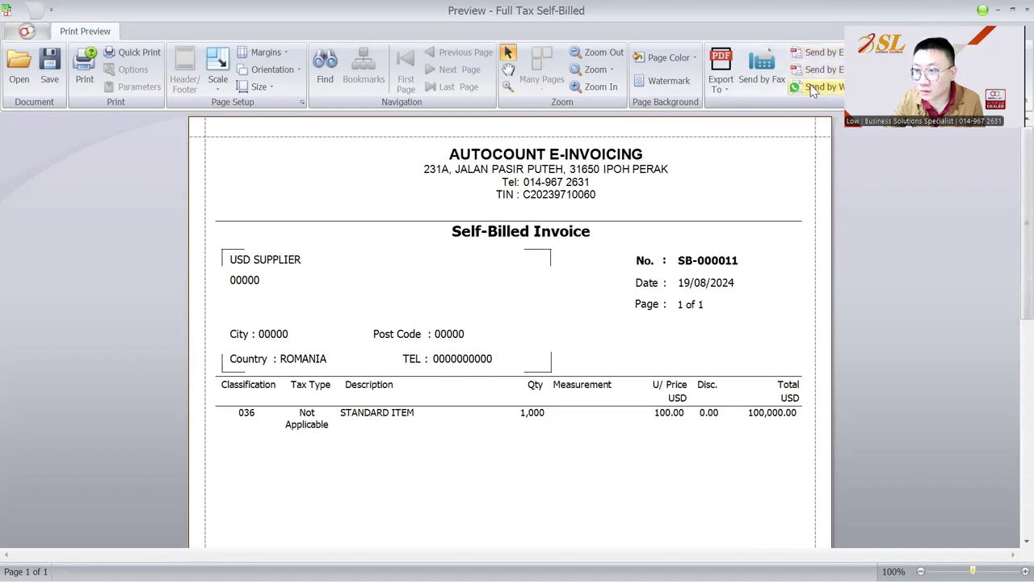
pyautogui.click(1012, 9)
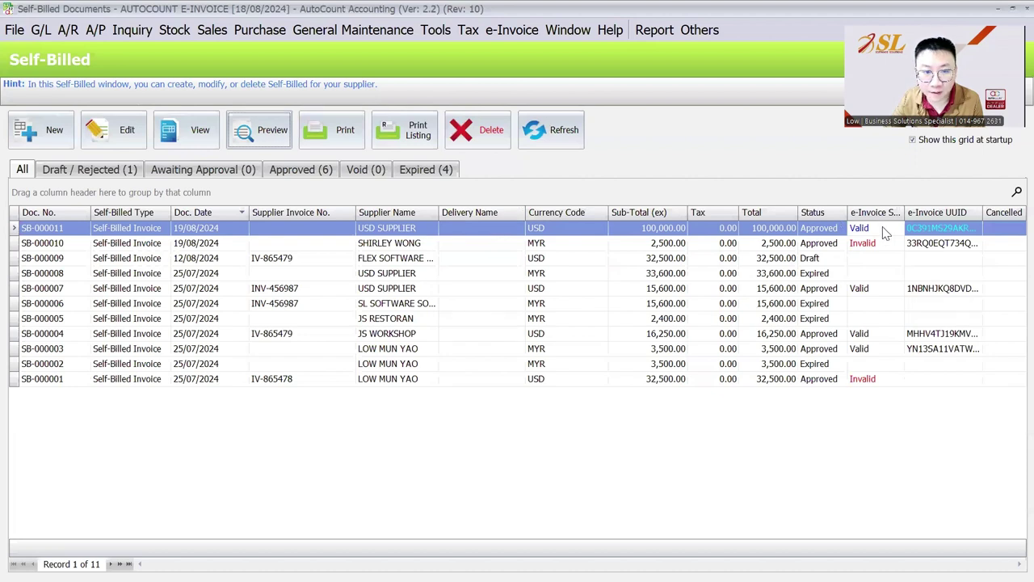
# - Attempt to edit validated SB-000011, dismiss the warning, widen Supplier Name, and start a new self-billed draft
pyautogui.click(289, 235)
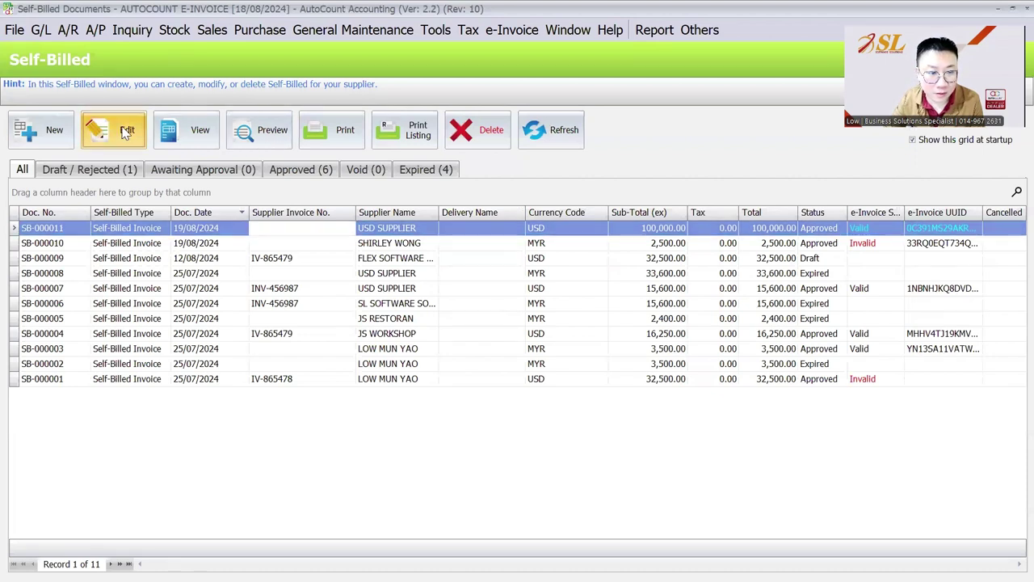
pyautogui.click(125, 133)
pyautogui.click(521, 319)
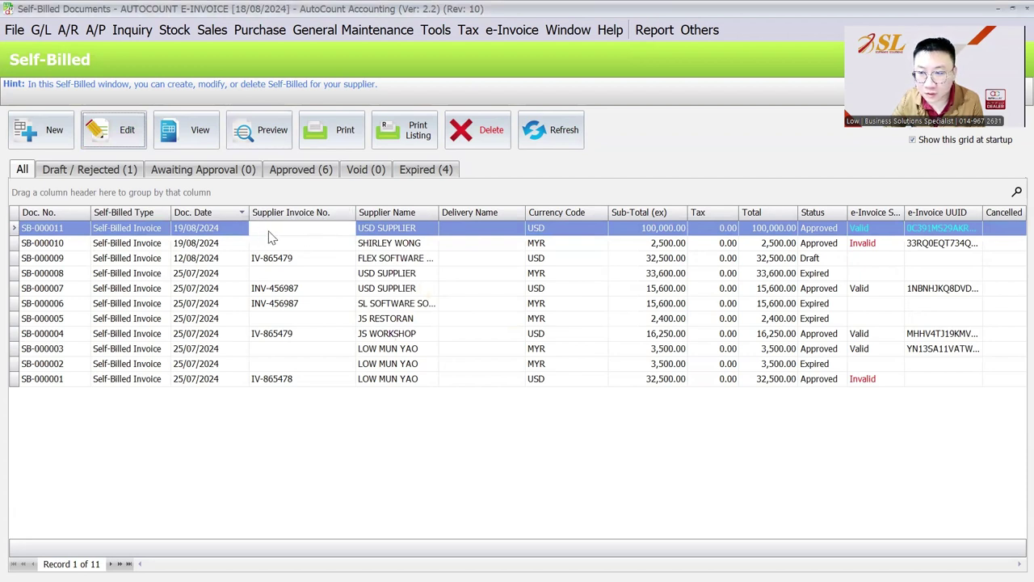
pyautogui.moveTo(438, 212); pyautogui.dragTo(485, 212)
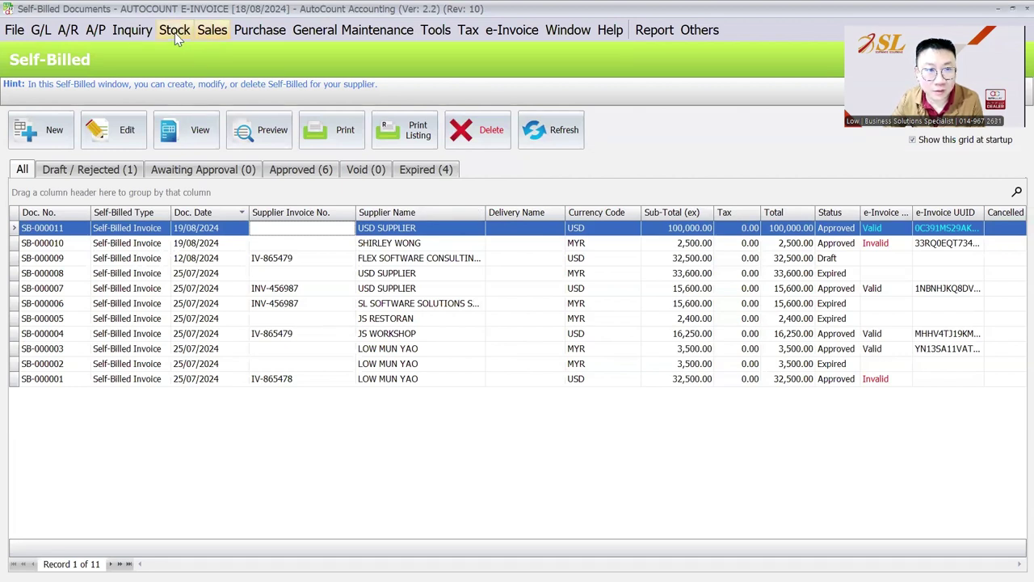
pyautogui.click(50, 132)
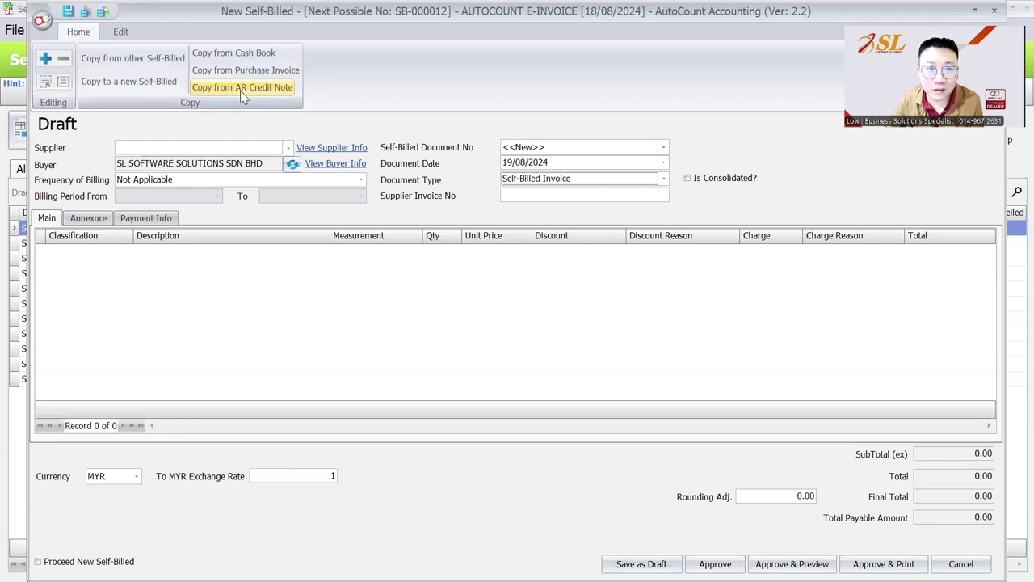
# - Leave the draft as an unconsolidated Self-Billed Invoice and close it without saving
pyautogui.click(554, 180)
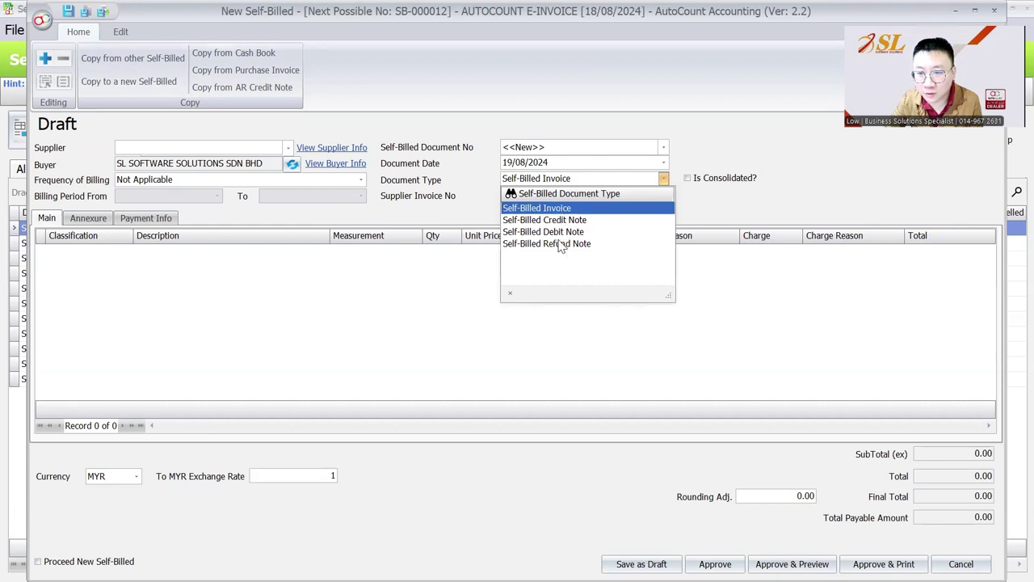
pyautogui.click(685, 131)
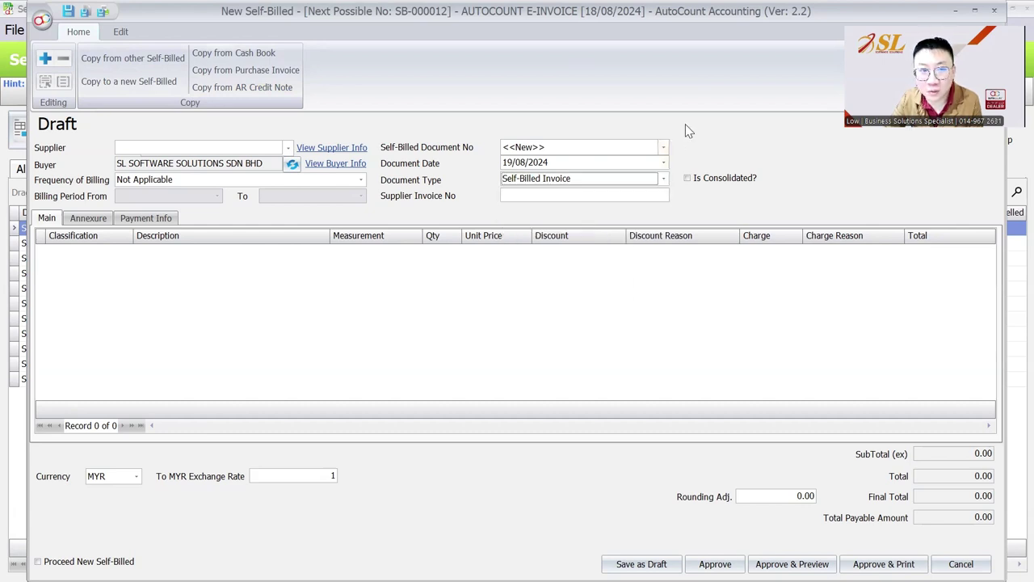
pyautogui.click(688, 179)
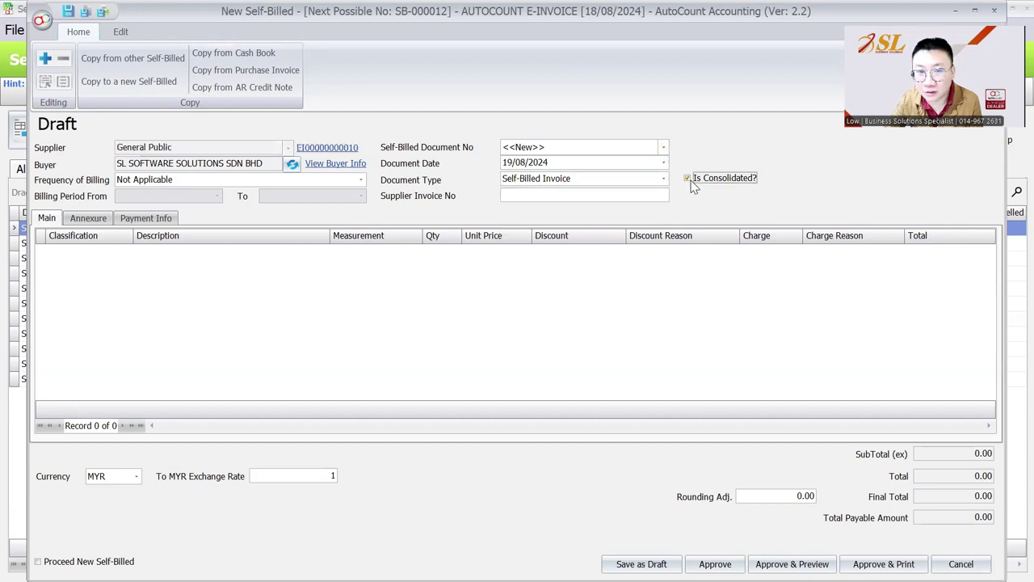
pyautogui.click(691, 184)
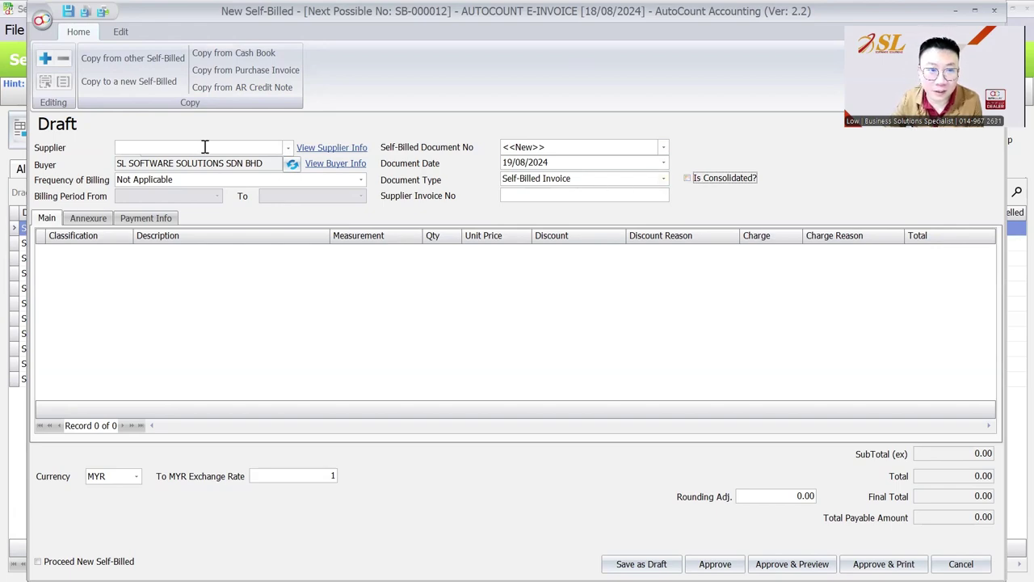
pyautogui.click(993, 10)
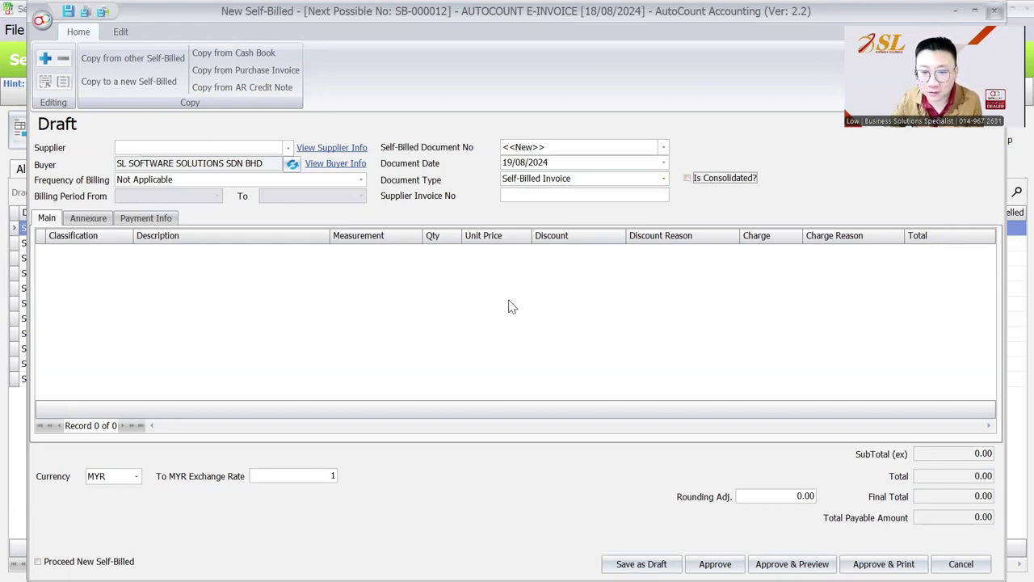
# - Edit creditor USD SUPPLIER in Creditor Maintenance and browse its available tax entities
pyautogui.click(96, 30)
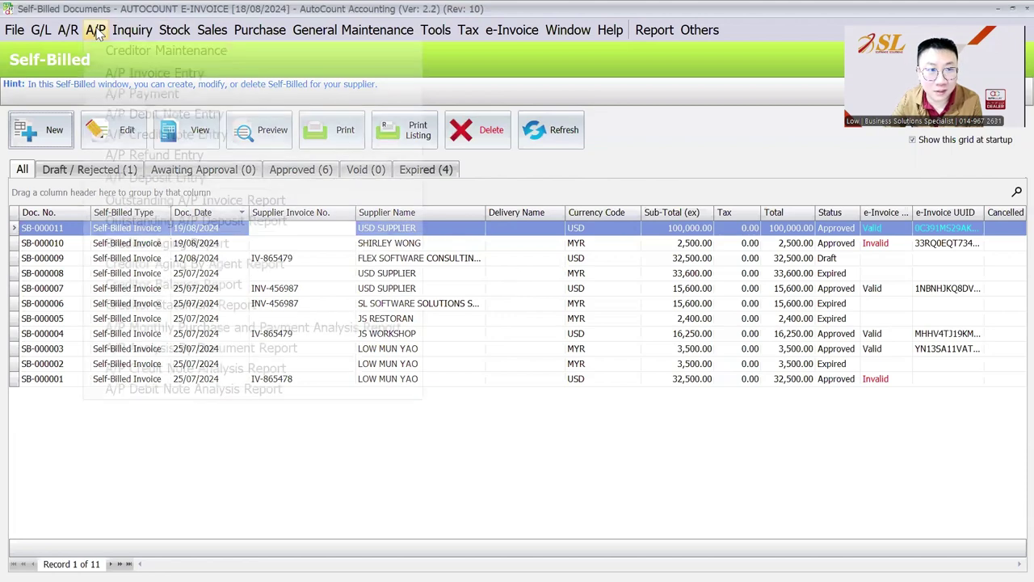
pyautogui.click(104, 48)
pyautogui.click(124, 134)
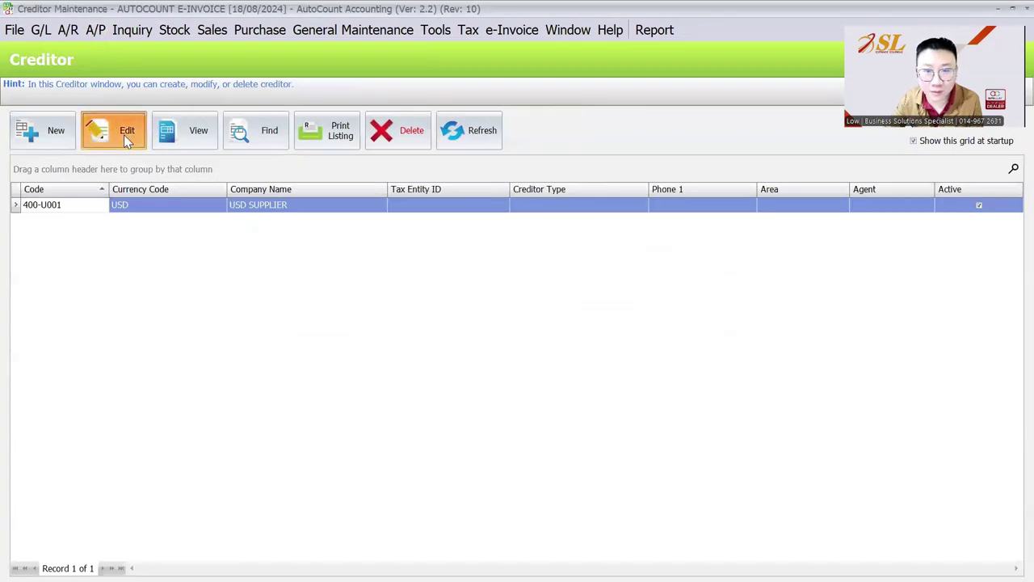
pyautogui.click(412, 153)
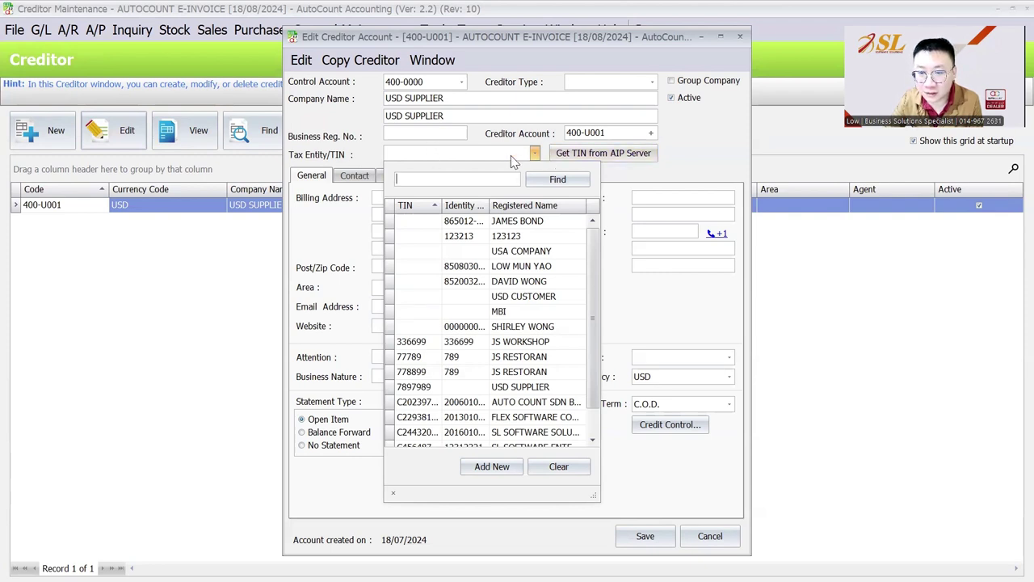
pyautogui.scroll(-1, 484, 281)
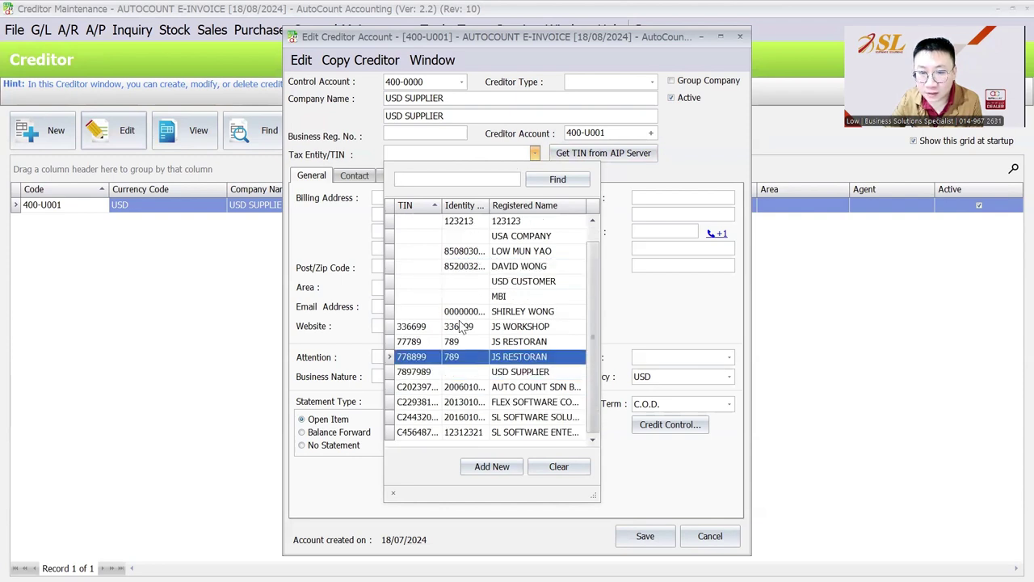
pyautogui.click(516, 154)
pyautogui.click(514, 157)
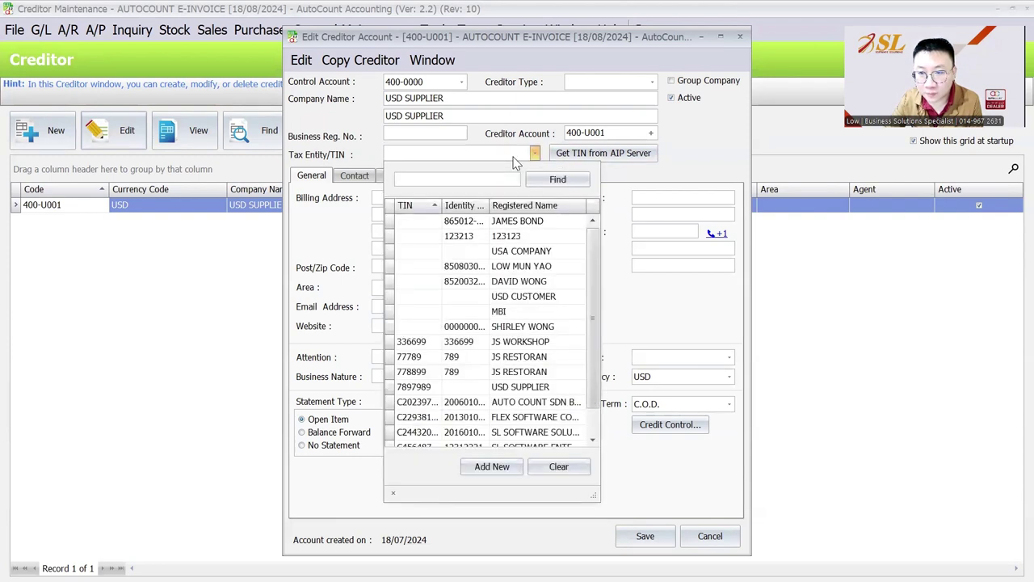
# - Begin a new tax entity with country NICARAGUA, then discard it and close the creditor
pyautogui.click(493, 467)
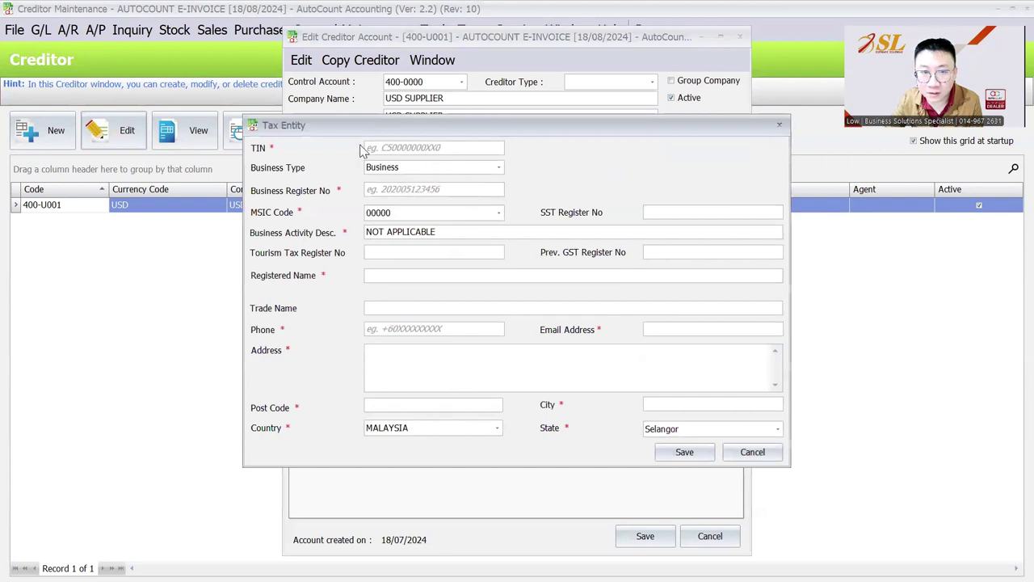
pyautogui.click(404, 428)
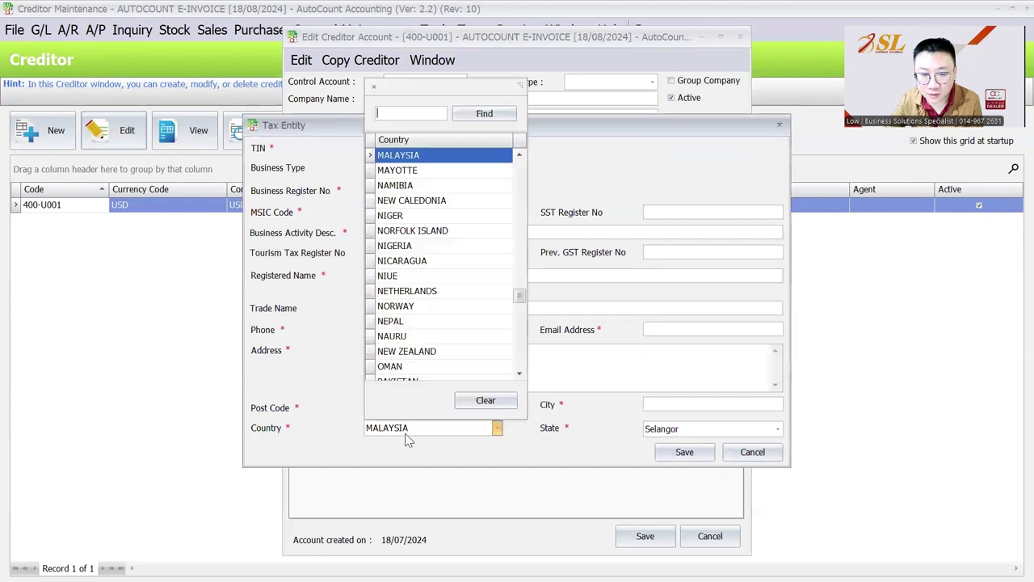
pyautogui.click(418, 260)
pyautogui.click(378, 146)
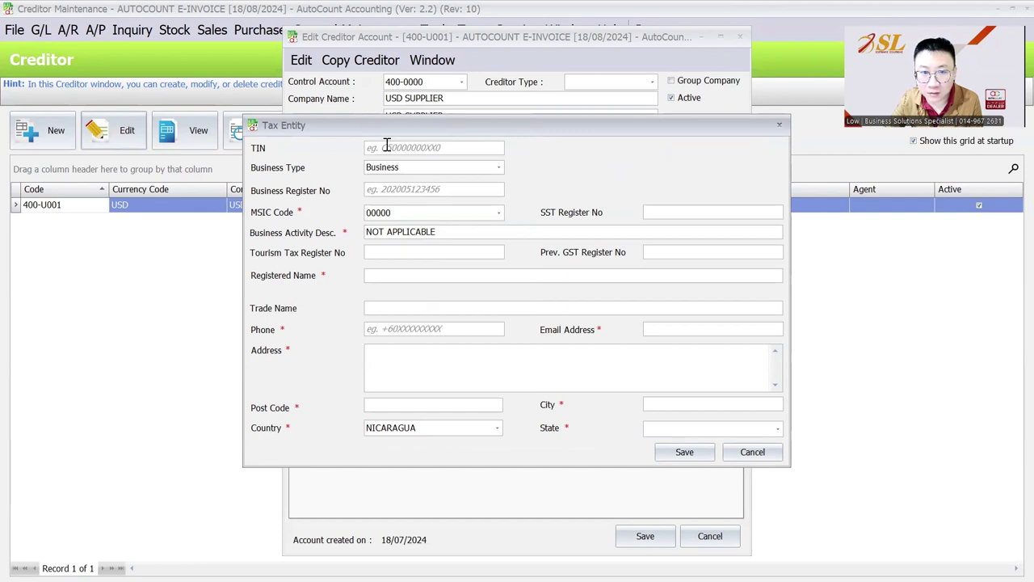
pyautogui.click(778, 124)
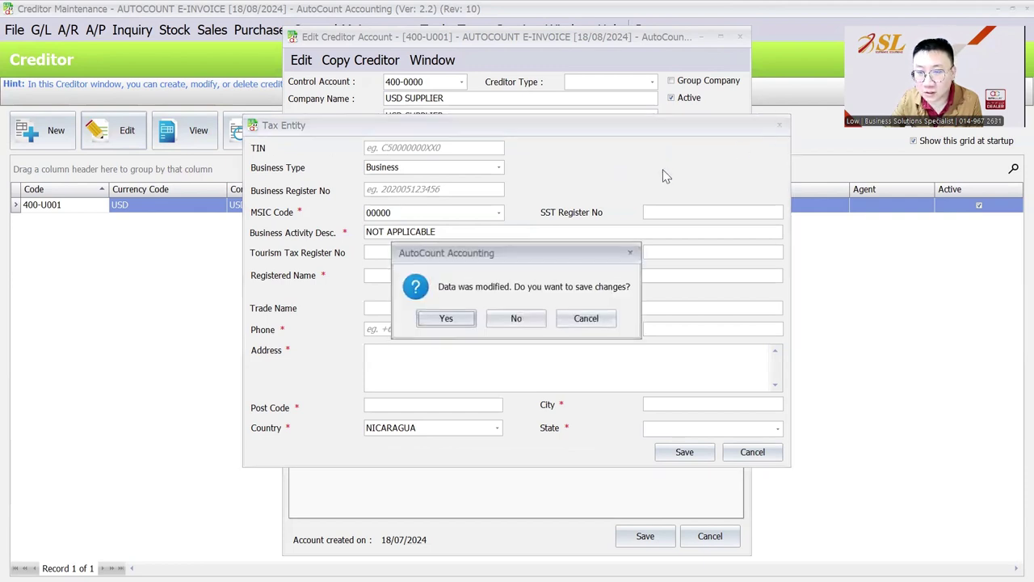
pyautogui.click(527, 324)
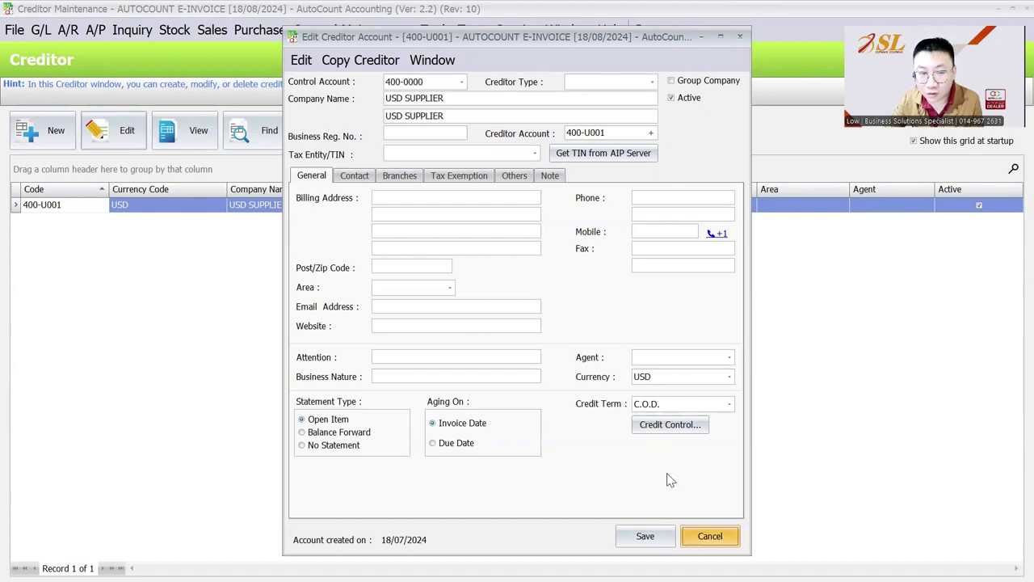
pyautogui.press('Escape')
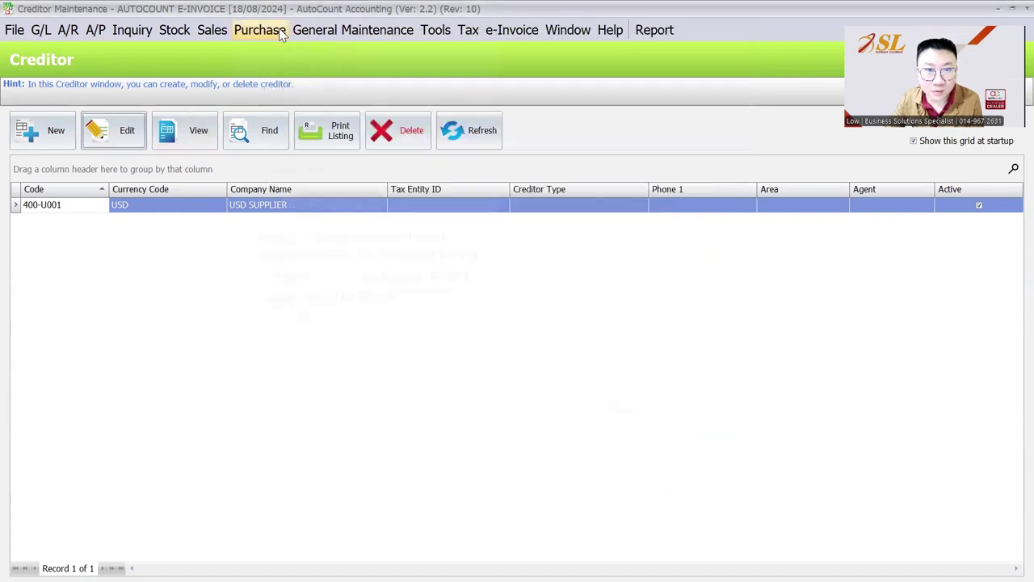
# - Open the Purchase Invoice list and view the actions available for PI-000004
pyautogui.click(260, 30)
pyautogui.click(310, 133)
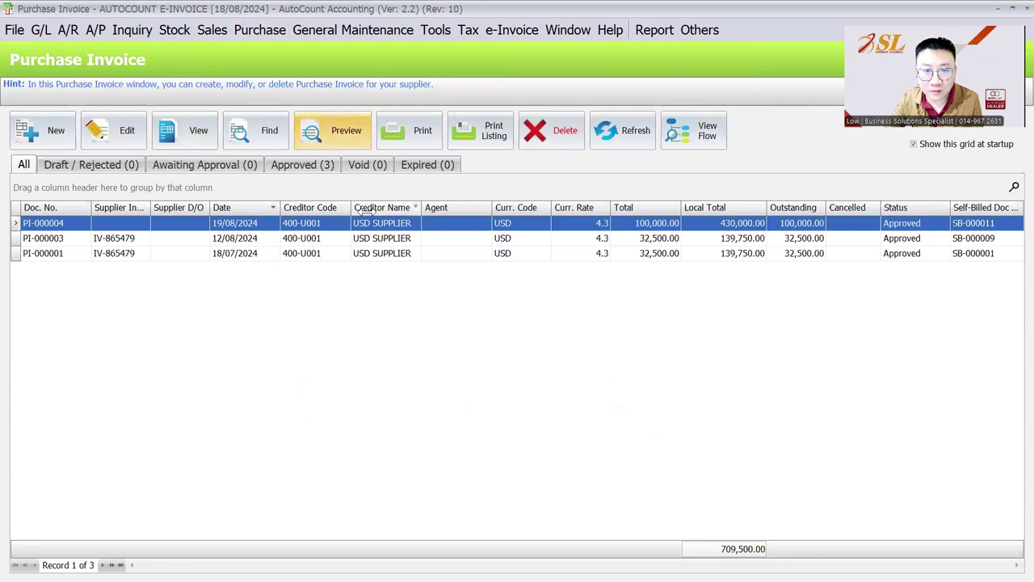
pyautogui.rightClick(395, 225)
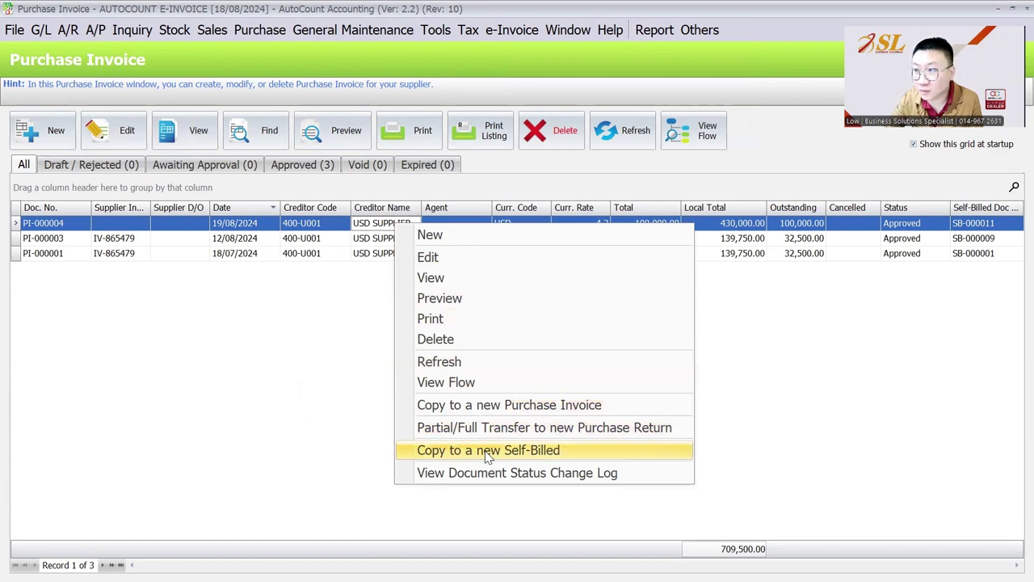
# - View the actions for A/R credit note CN-000001, then head to the e-invoice functions
pyautogui.click(68, 29)
pyautogui.click(103, 134)
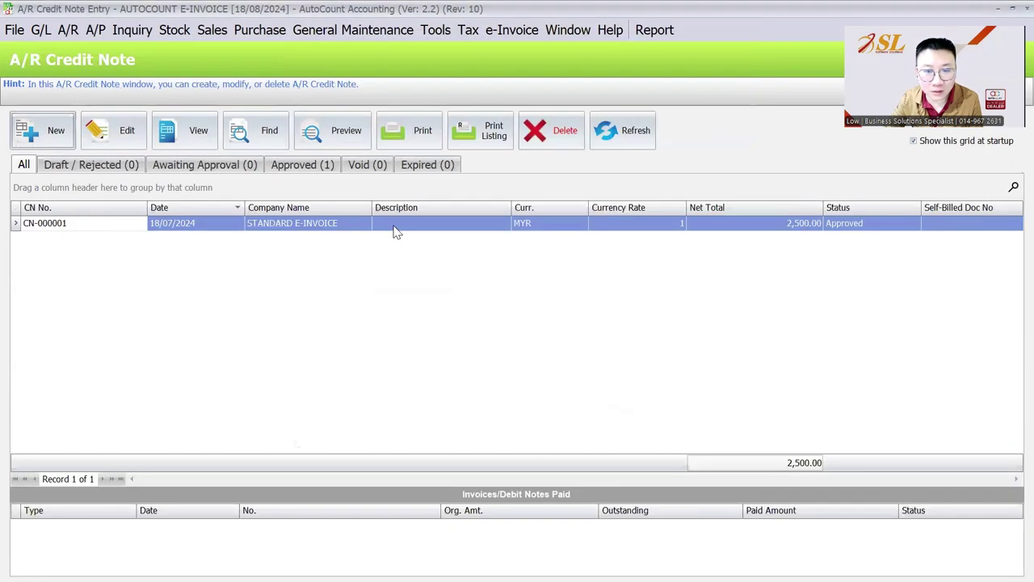
pyautogui.rightClick(396, 232)
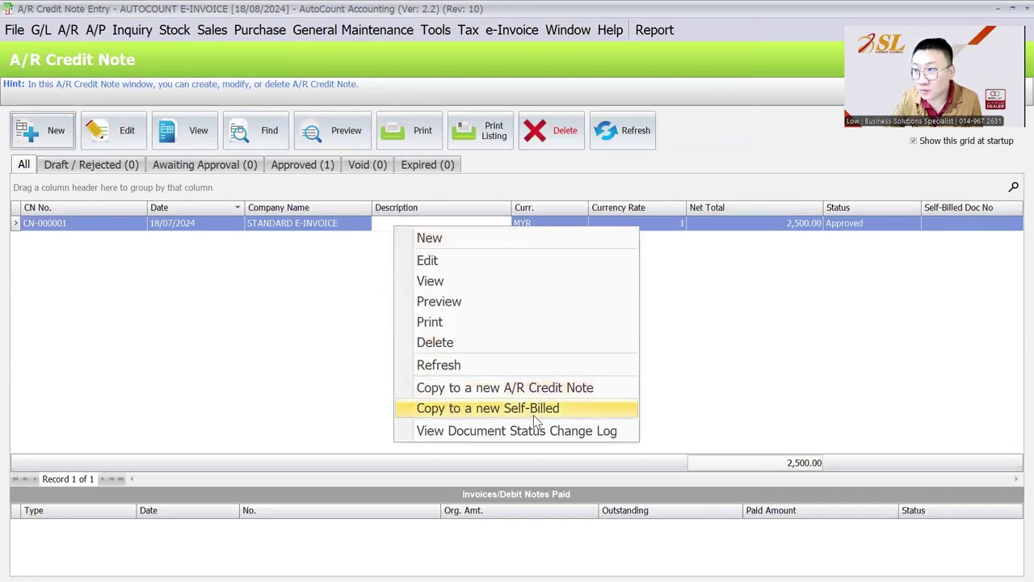
pyautogui.click(814, 305)
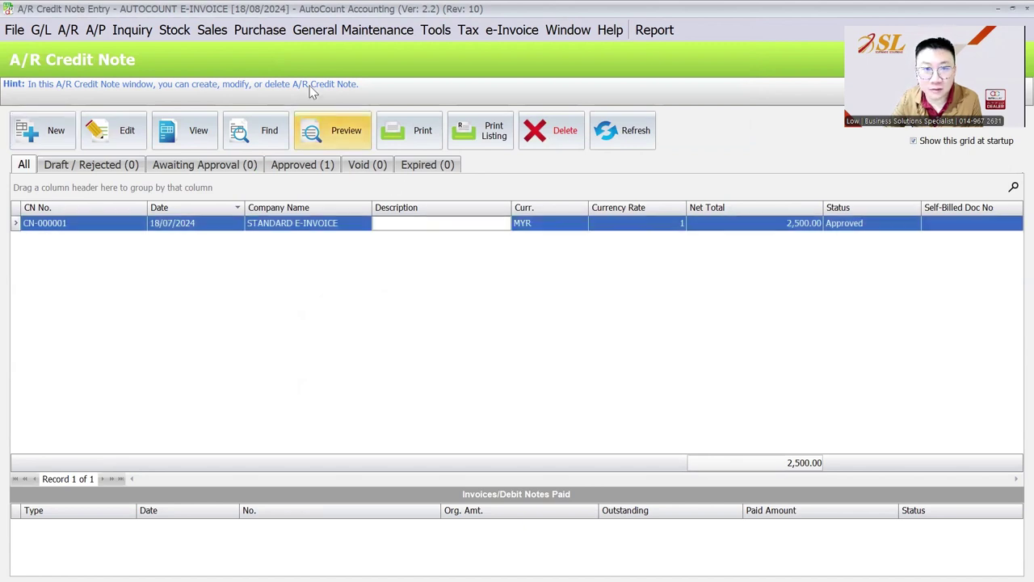
pyautogui.click(497, 33)
pyautogui.click(533, 52)
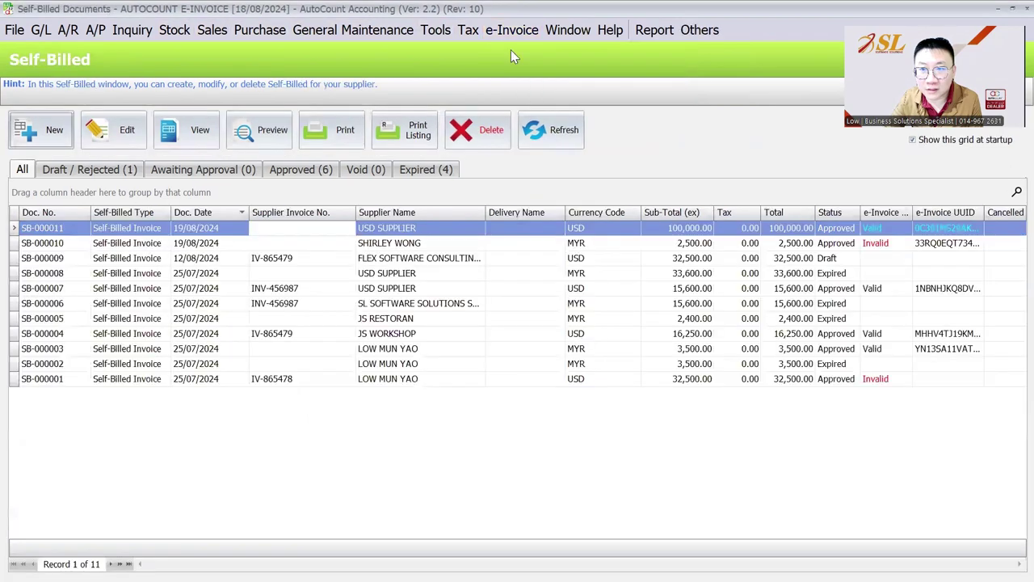
pyautogui.click(462, 229)
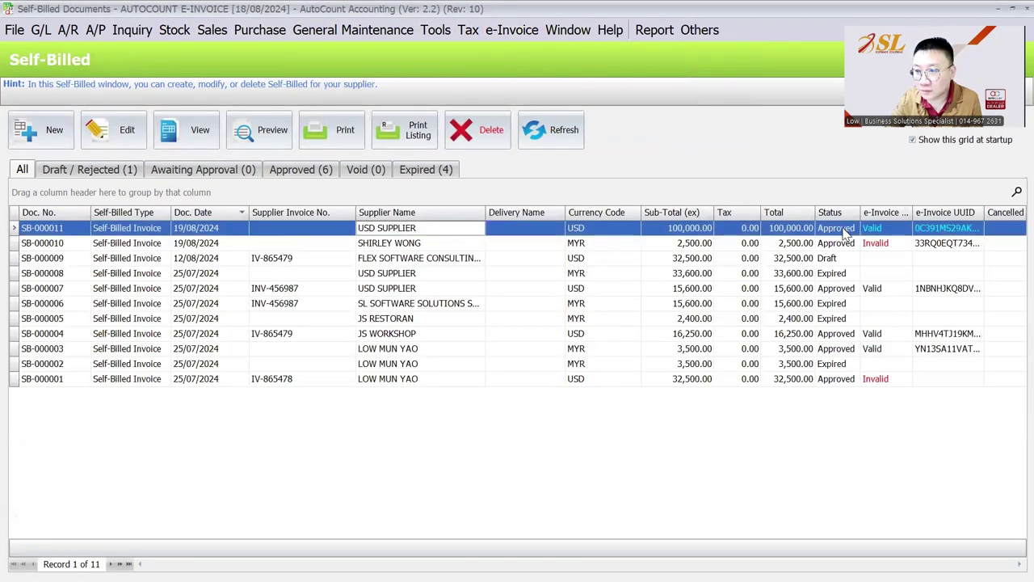
pyautogui.click(260, 131)
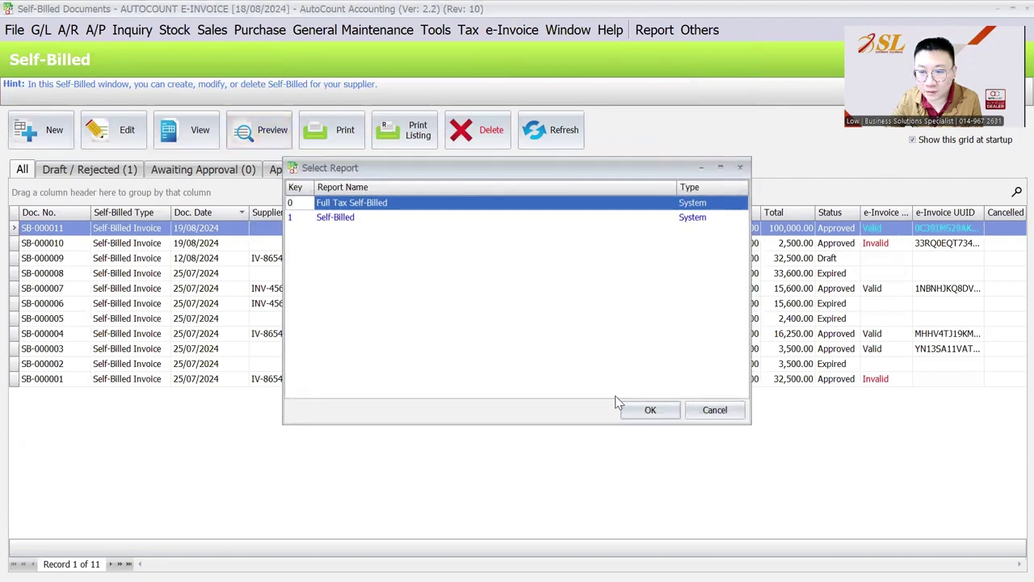
pyautogui.click(578, 217)
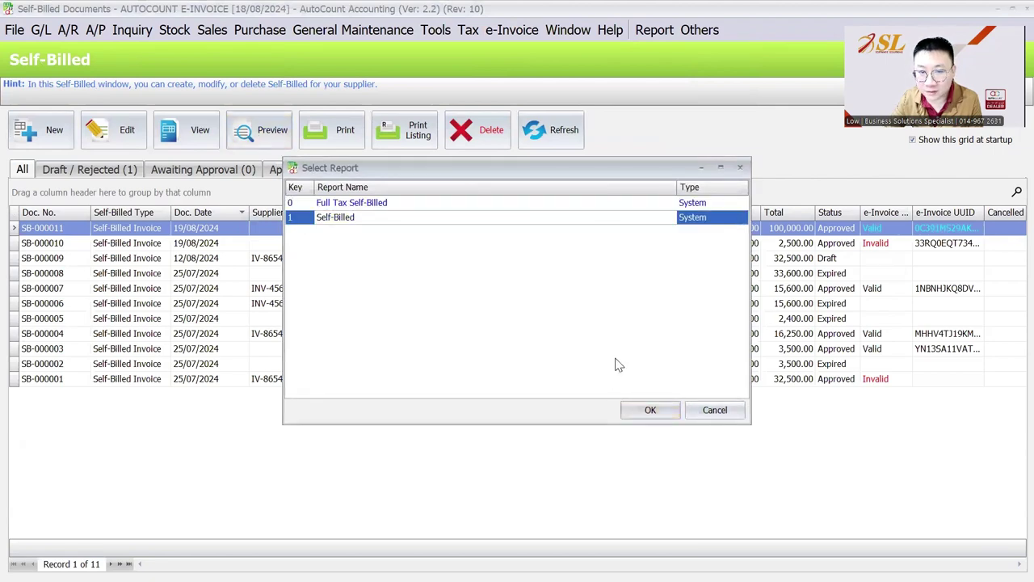
pyautogui.click(651, 410)
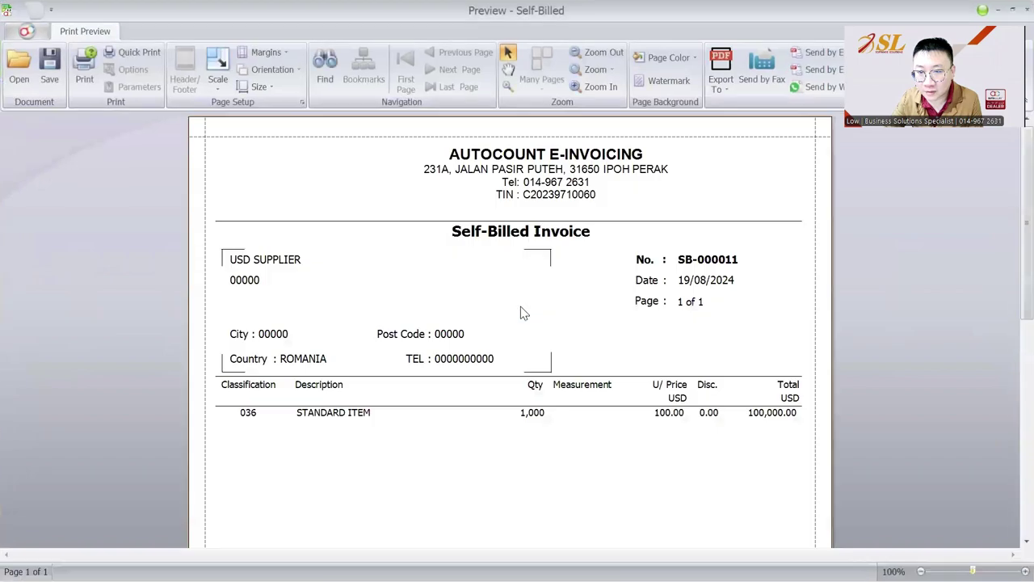
pyautogui.scroll(-10, 521, 313)
pyautogui.scroll(10, 521, 311)
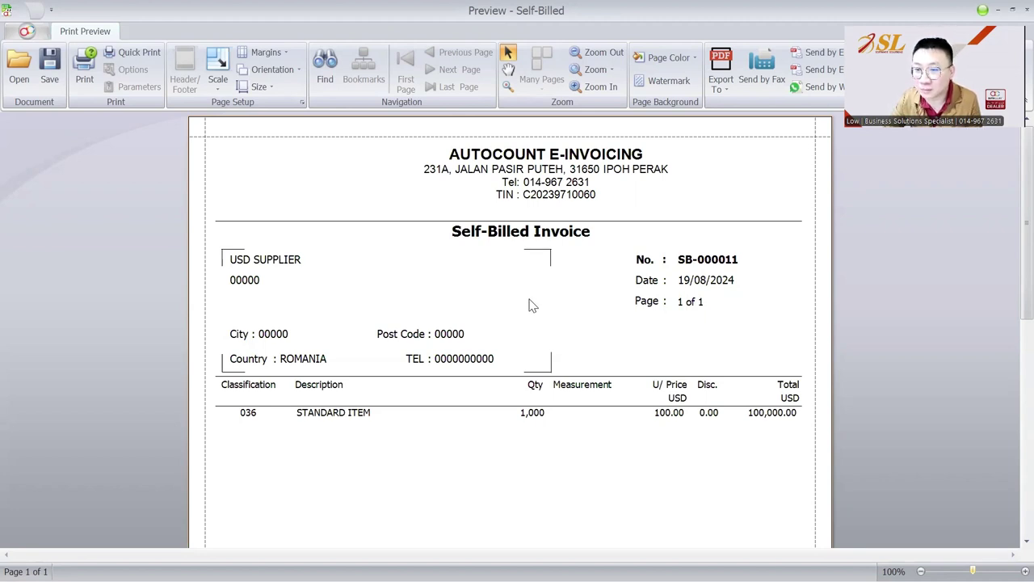
pyautogui.scroll(-2, 530, 304)
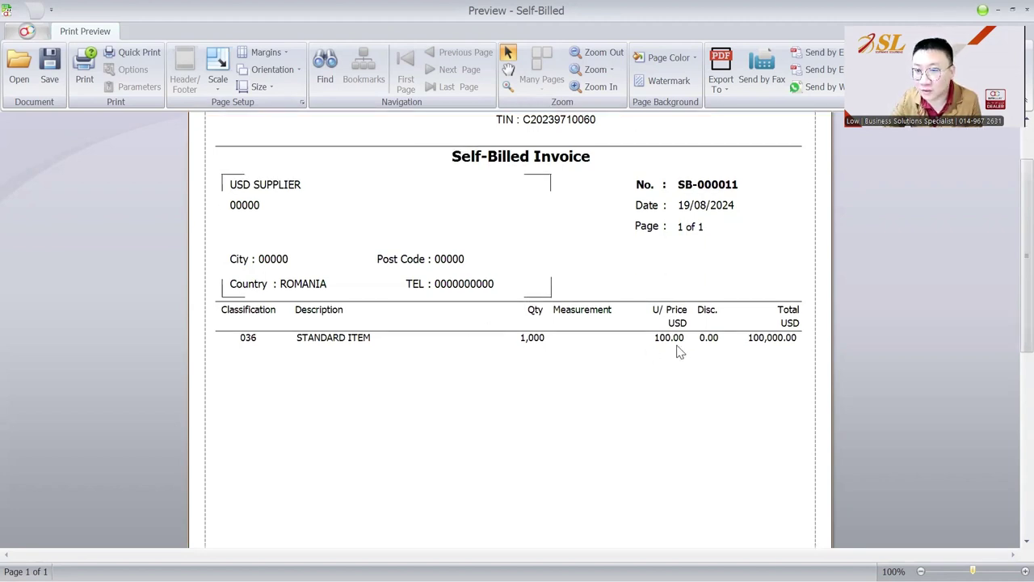
pyautogui.scroll(-12, 678, 349)
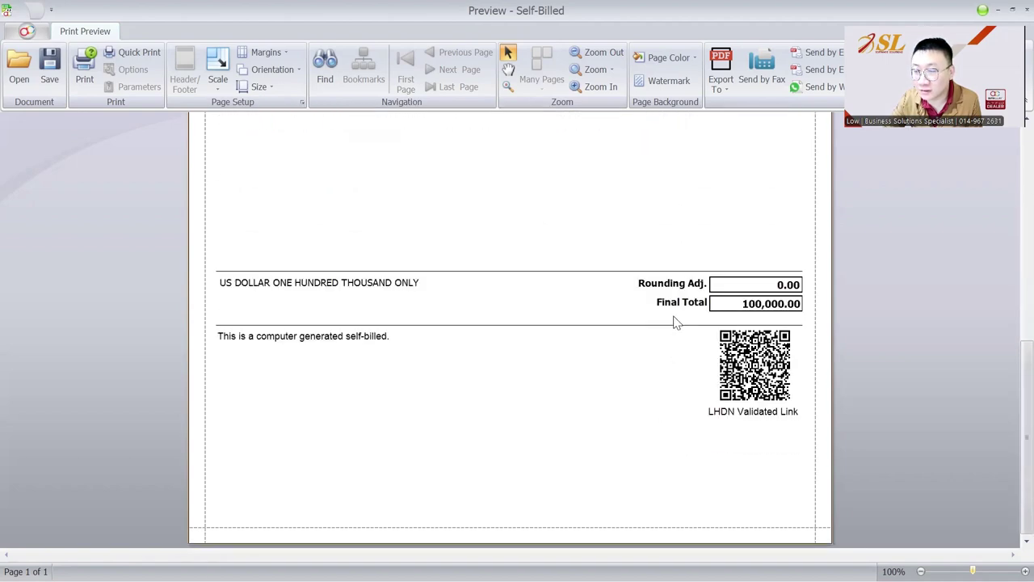
pyautogui.click(1026, 10)
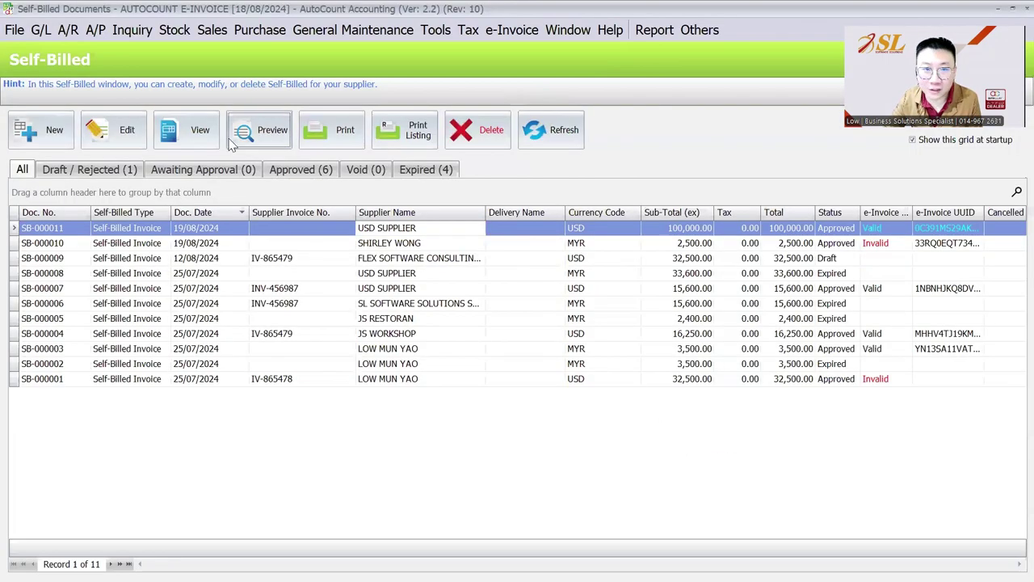
# - Start a new self-billed draft with one item line, browse classification codes, then end on the Thank You slide
pyautogui.click(41, 129)
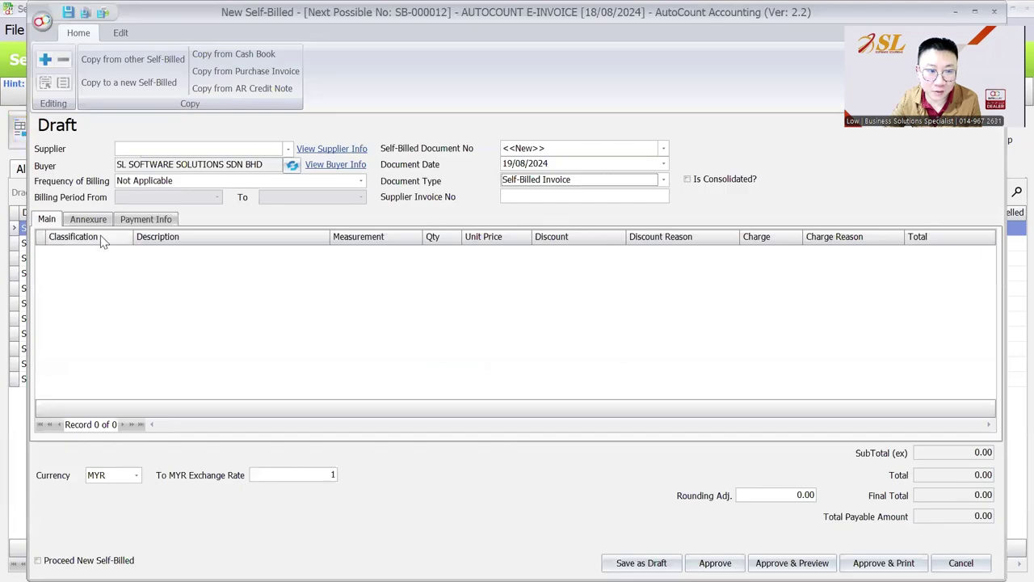
pyautogui.rightClick(98, 270)
pyautogui.click(132, 282)
pyautogui.click(128, 253)
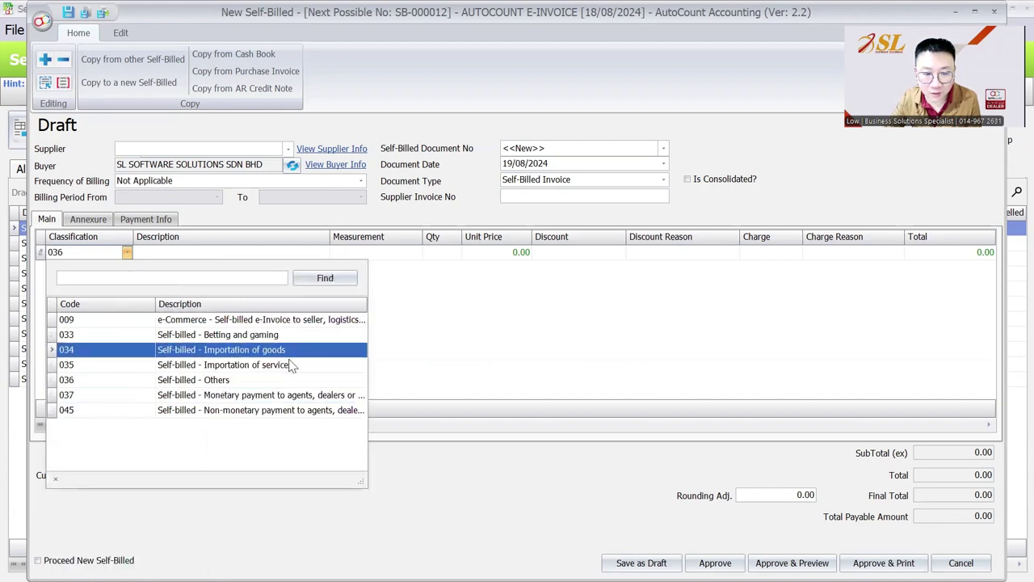
pyautogui.moveTo(156, 303); pyautogui.dragTo(108, 303)
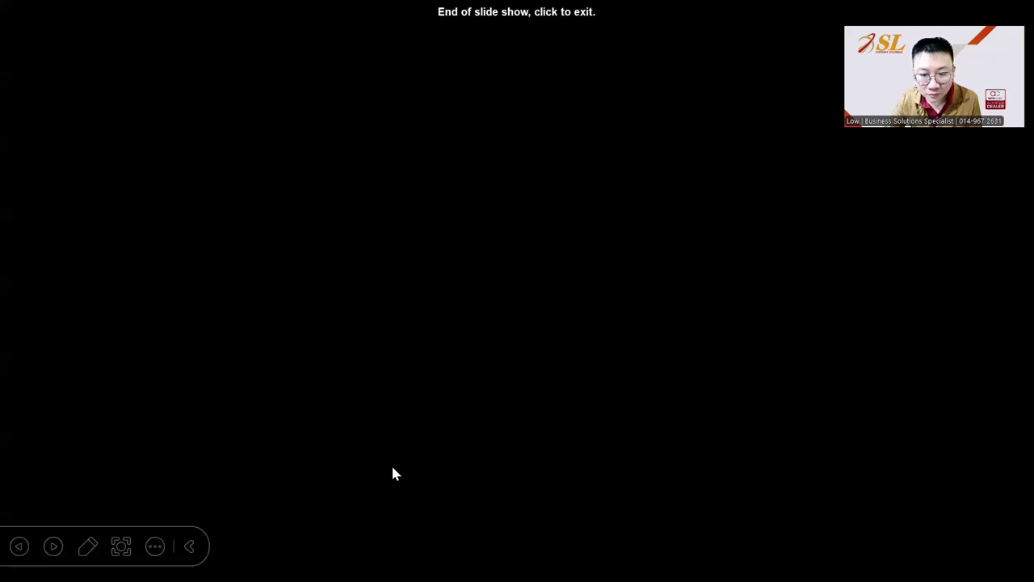
pyautogui.press('Left')
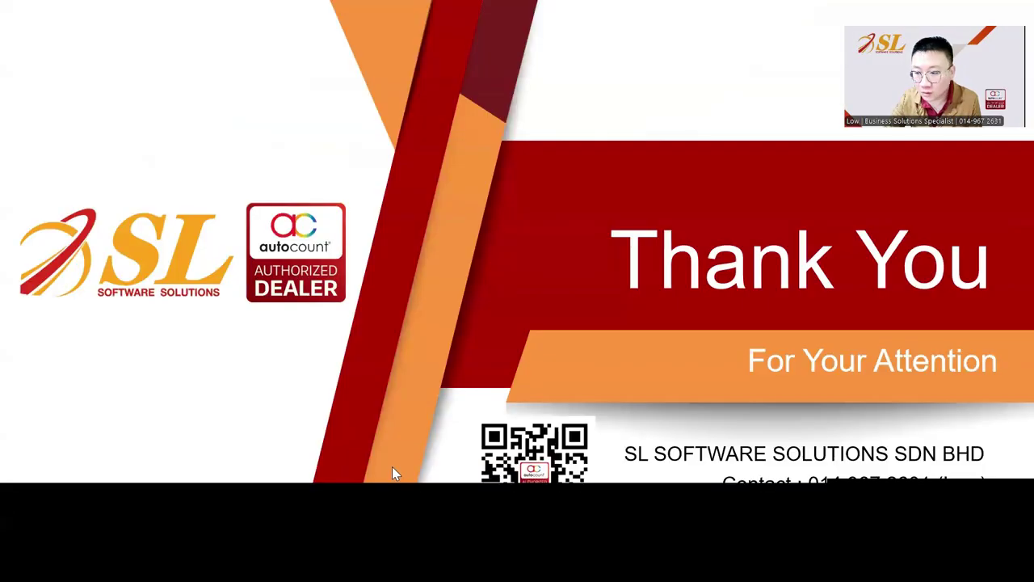